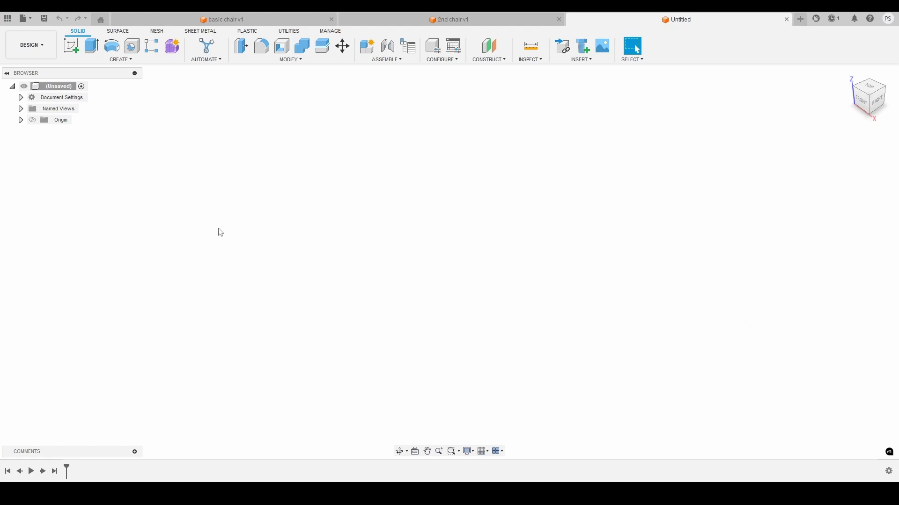
- Compare the basic chair and 2nd chair designs, viewing each model from another angle, and return to the basic chair
left_click(191, 15)
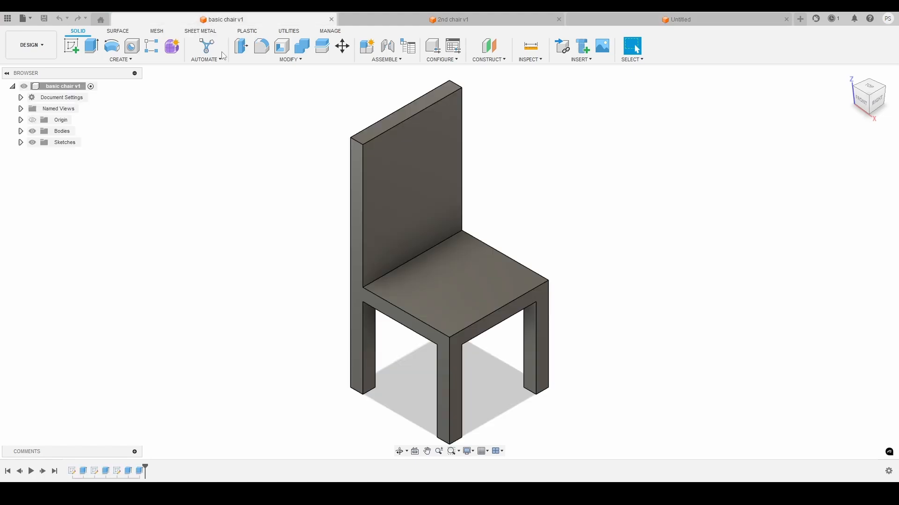
left_click(870, 100)
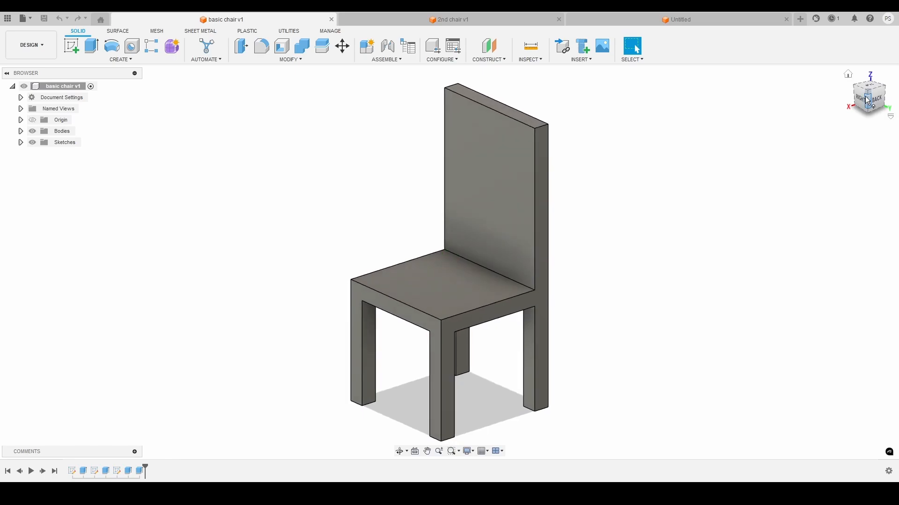
left_click(473, 23)
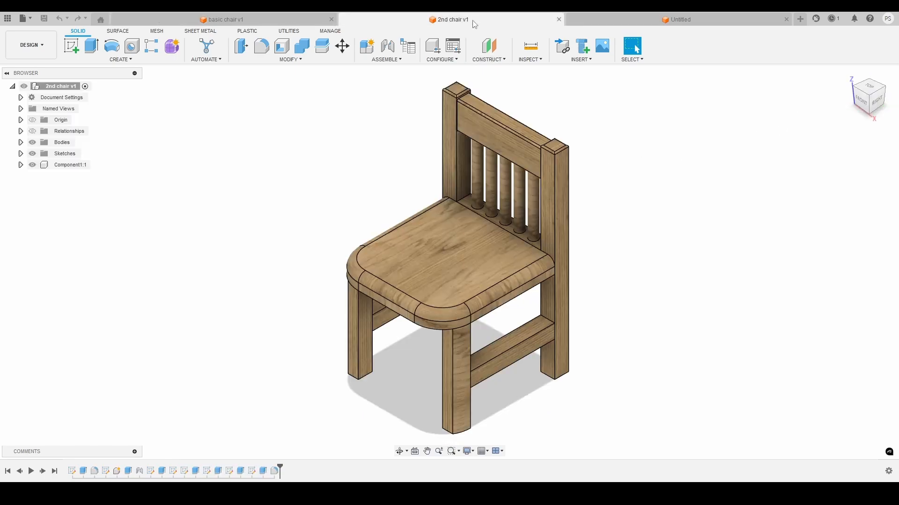
left_click_drag(865, 94, 895, 99)
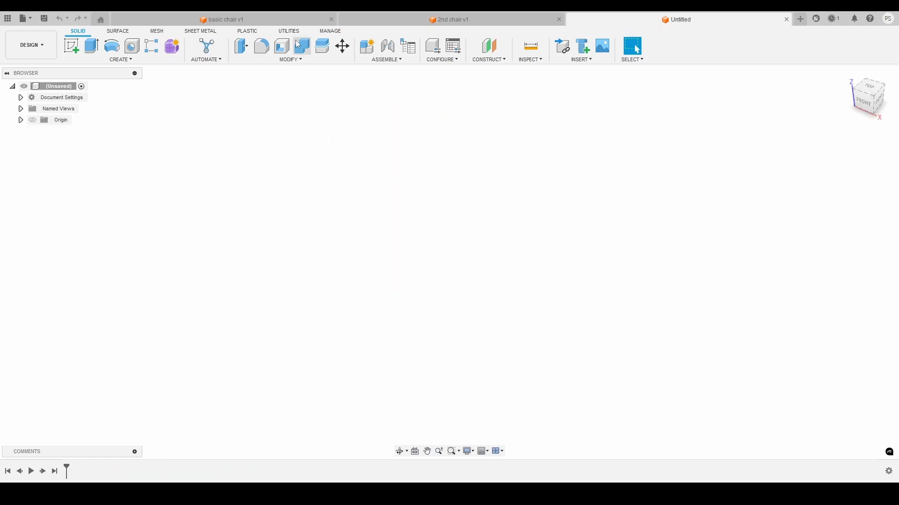
left_click(287, 20)
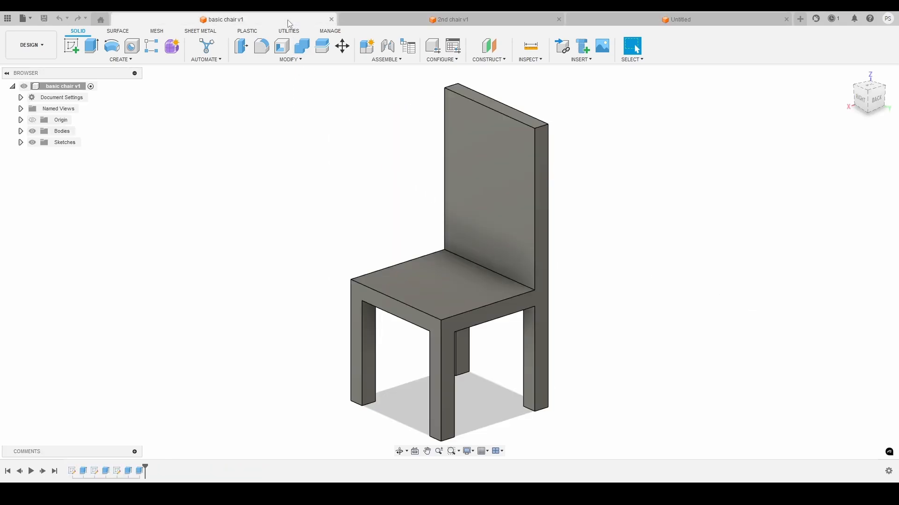
- Review the available workspaces and the solid modelling commands for creating, modifying, assembling, constructing, inspecting, inserting and selecting
left_click(45, 50)
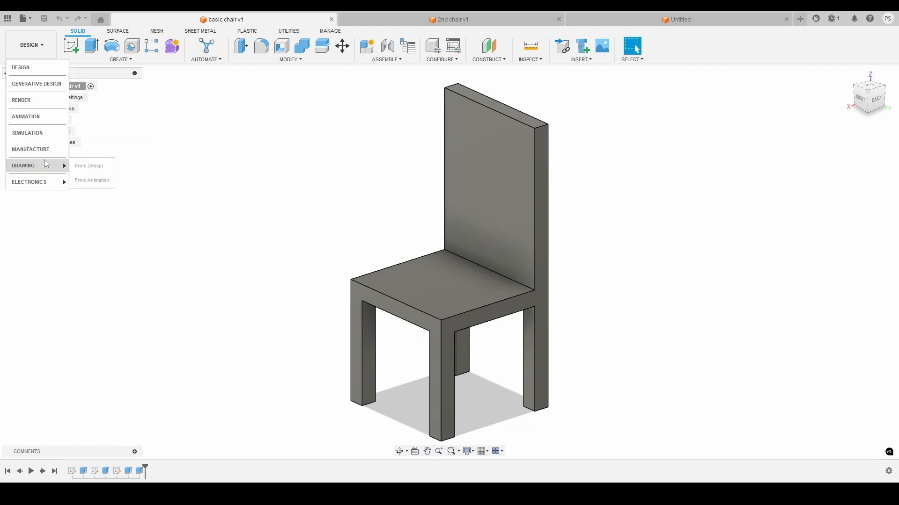
mouse_move(54, 182)
mouse_move(56, 163)
left_click(117, 124)
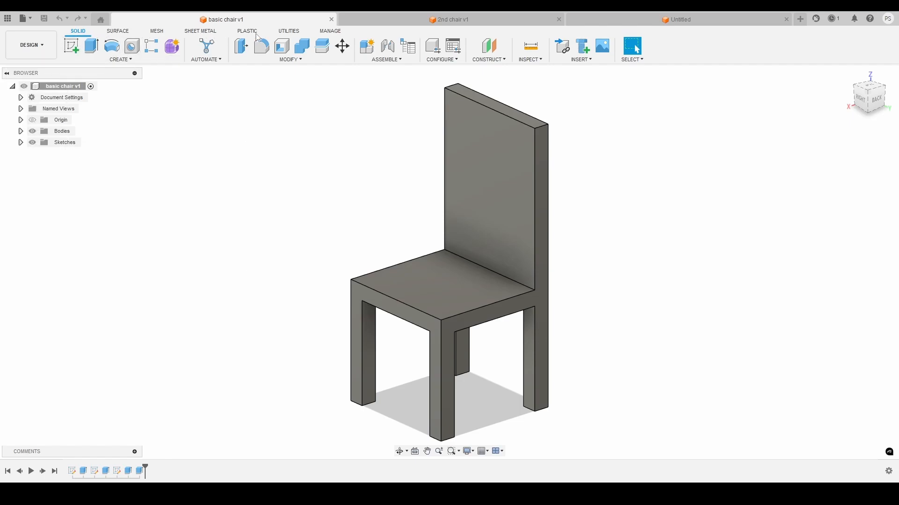
left_click(112, 33)
left_click(80, 33)
left_click(73, 59)
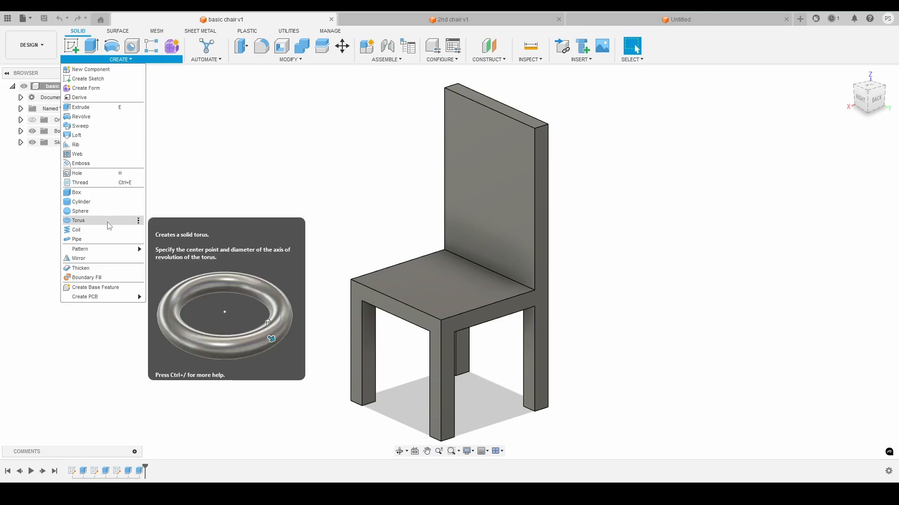
mouse_move(119, 250)
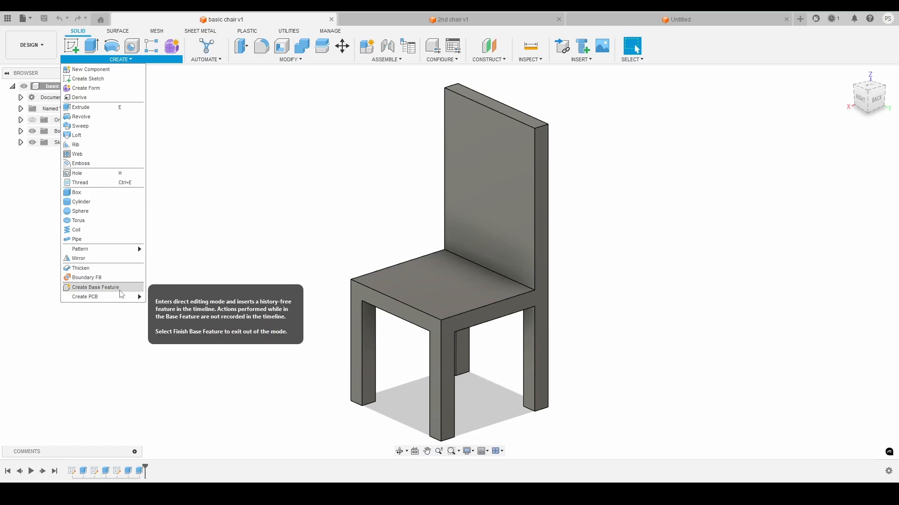
mouse_move(243, 60)
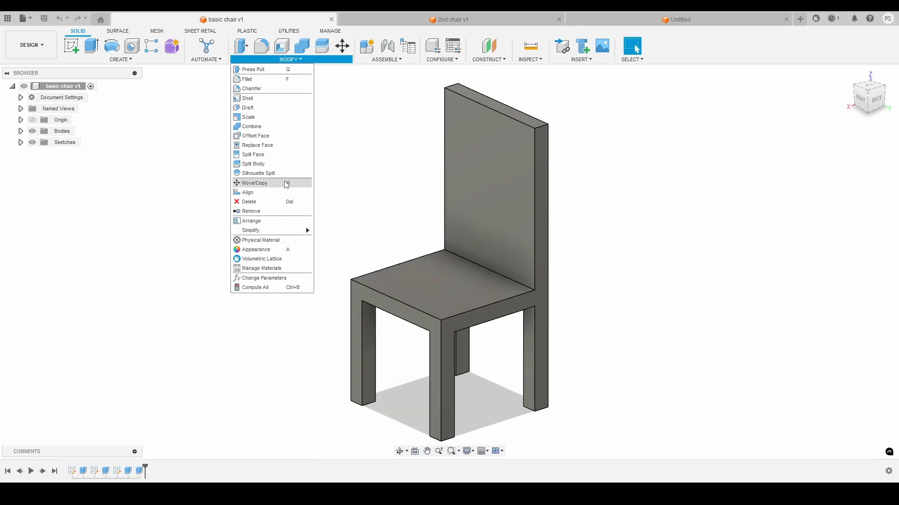
left_click(378, 60)
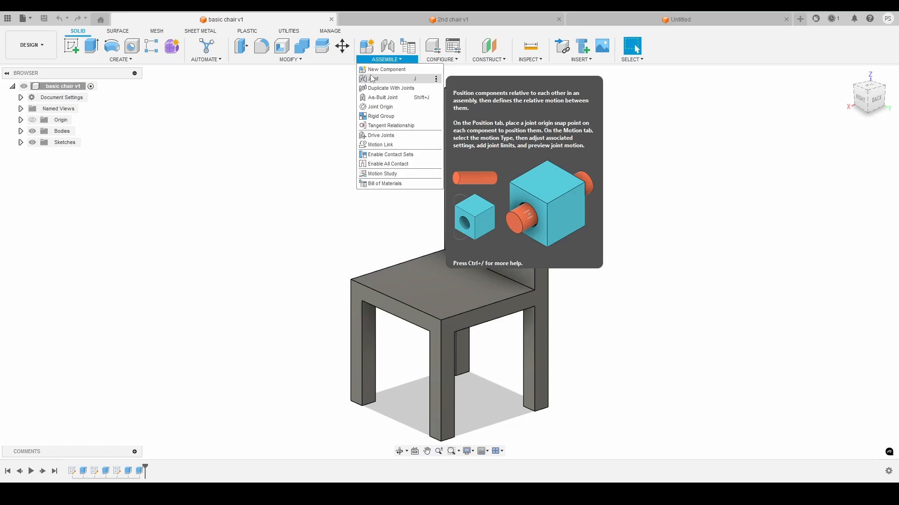
mouse_move(485, 60)
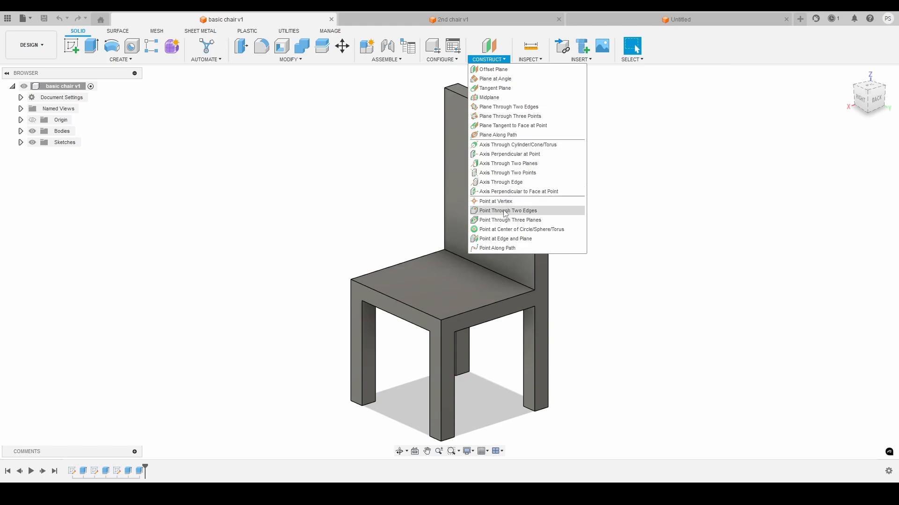
mouse_move(543, 61)
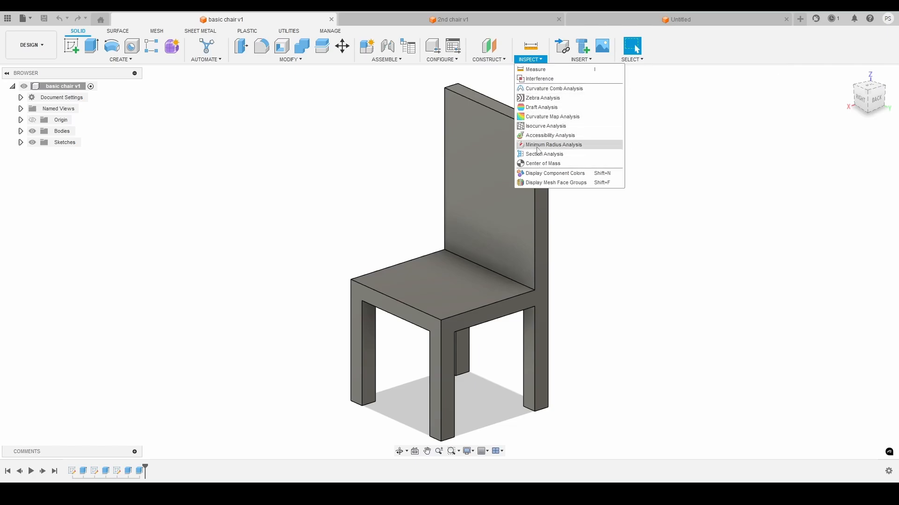
mouse_move(580, 59)
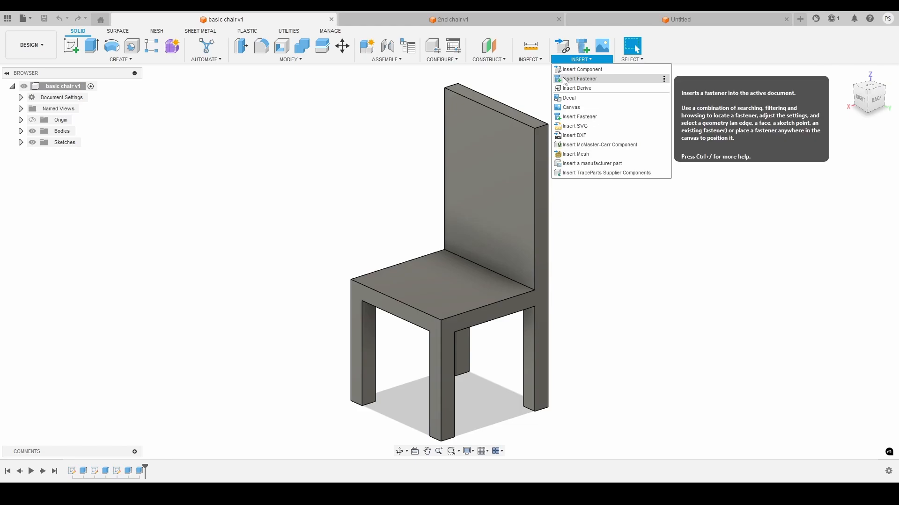
mouse_move(632, 55)
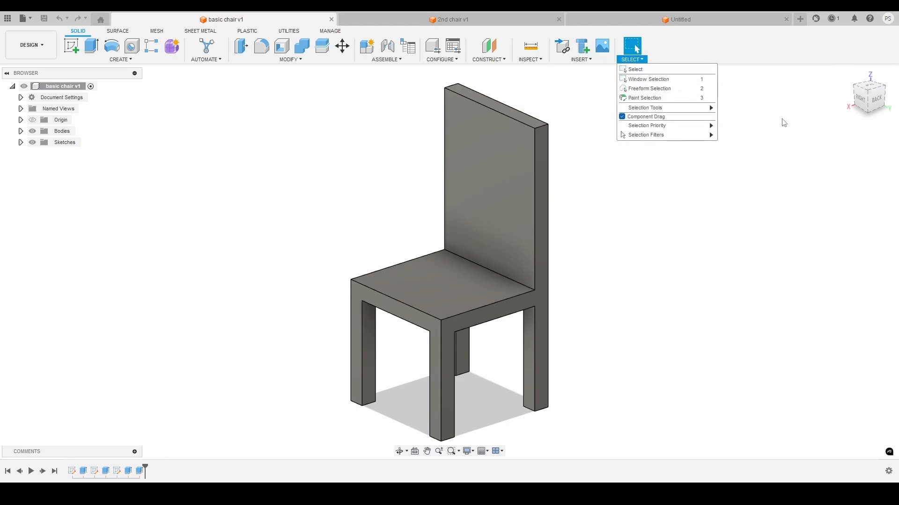
- Inspect the contents of the basic chair's Bodies and Sketches folders, collapsing each one again
left_click(21, 132)
left_click(21, 131)
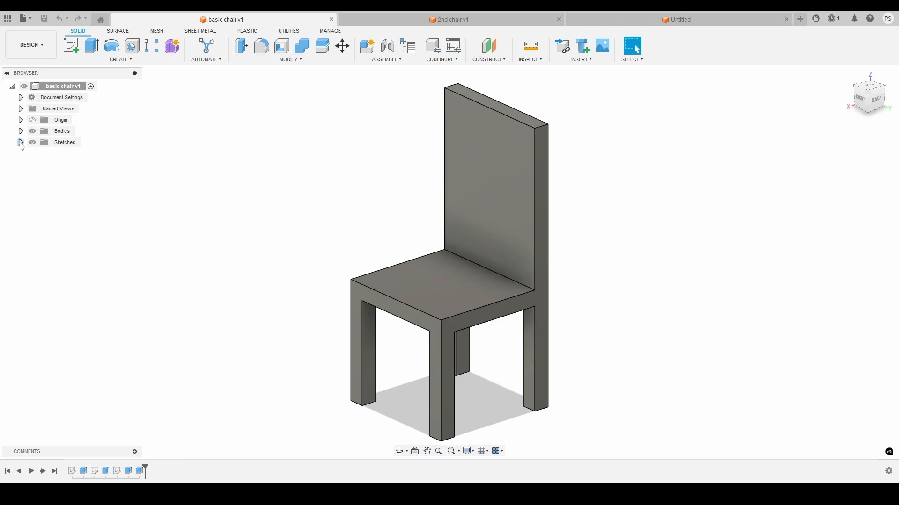
left_click(21, 143)
left_click(20, 143)
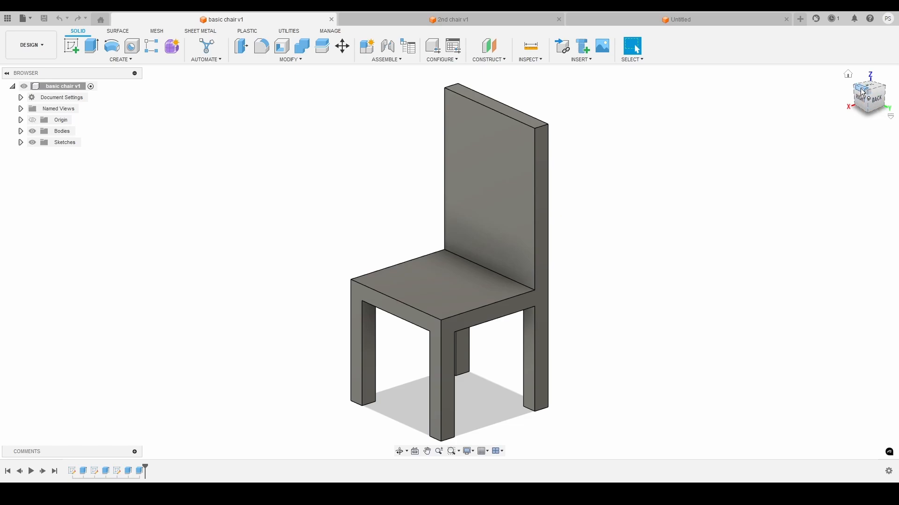
- Examine the basic chair from its home view and several other angles and distances by panning, zooming and orbiting
mouse_move(860, 88)
left_mouse_down()
mouse_move(896, 98)
mouse_move(867, 95)
mouse_move(874, 76)
mouse_move(866, 97)
mouse_move(876, 99)
left_mouse_up()
left_click(848, 74)
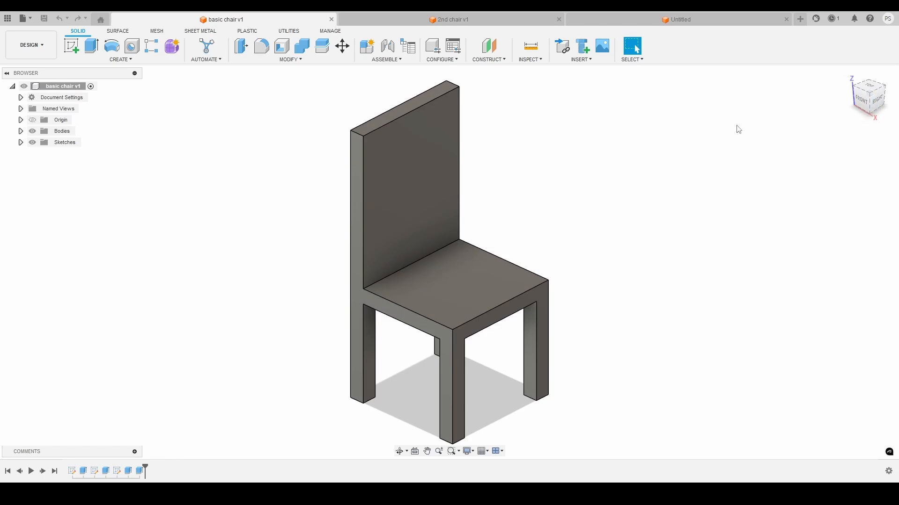
left_click(427, 452)
left_click_drag(433, 282, 480, 272)
scroll(466, 291, "down", 5)
scroll(479, 274, "down", 2)
scroll(479, 274, "up", 5)
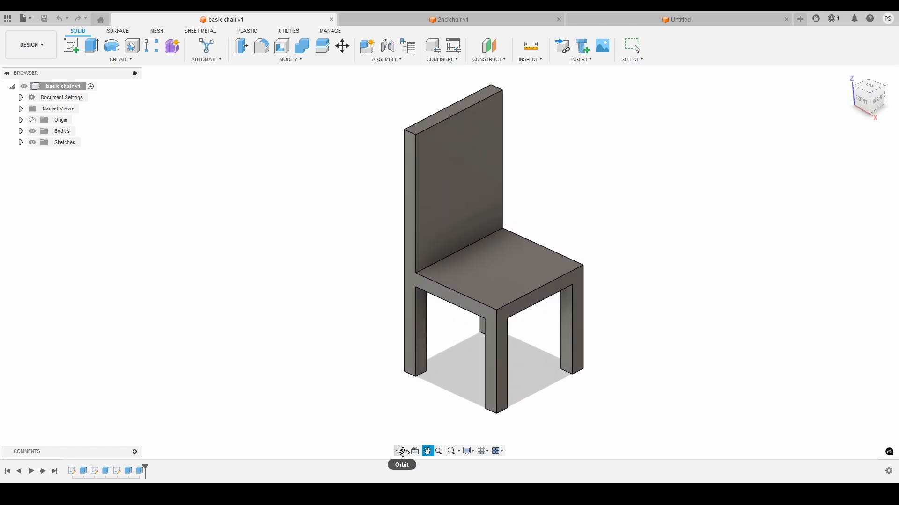
left_click(402, 452)
left_click_drag(454, 300, 449, 263)
left_click_drag(457, 301, 475, 341)
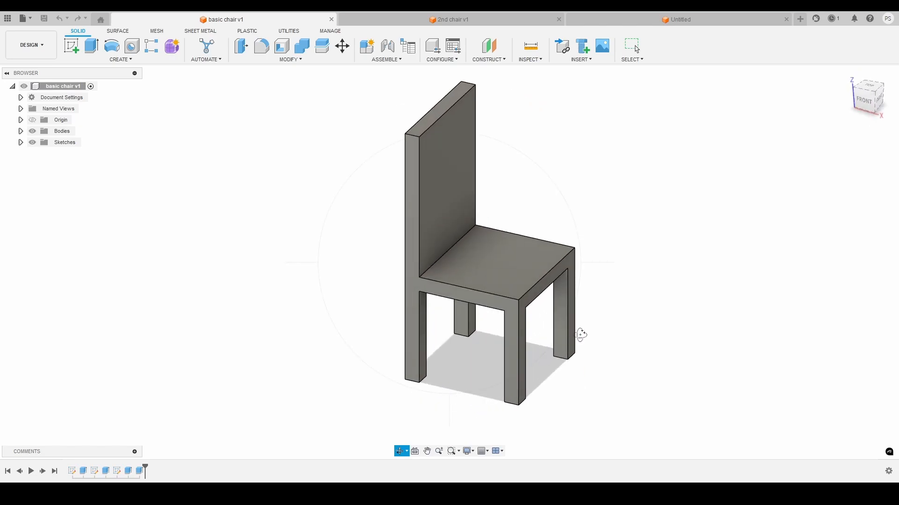
left_click_drag(579, 333, 256, 231)
left_click(256, 231)
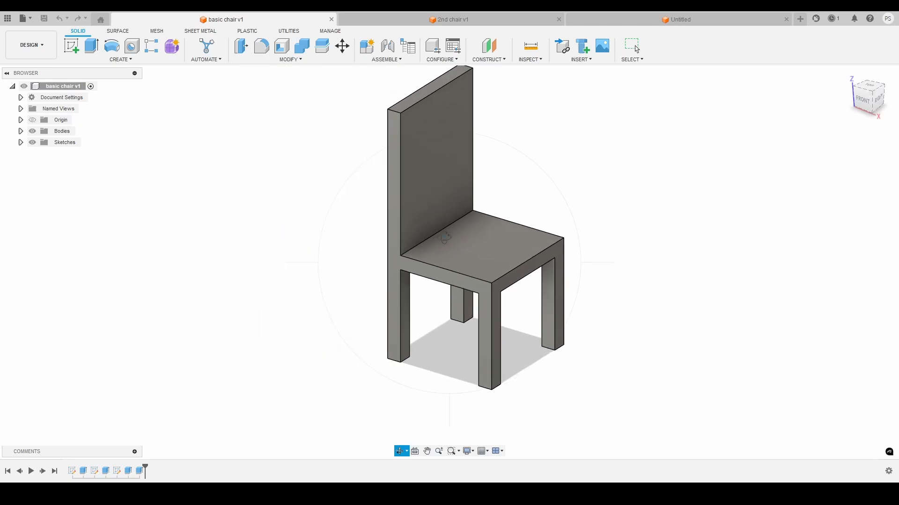
mouse_move(446, 241)
left_mouse_down()
mouse_move(456, 267)
mouse_move(439, 227)
left_mouse_up()
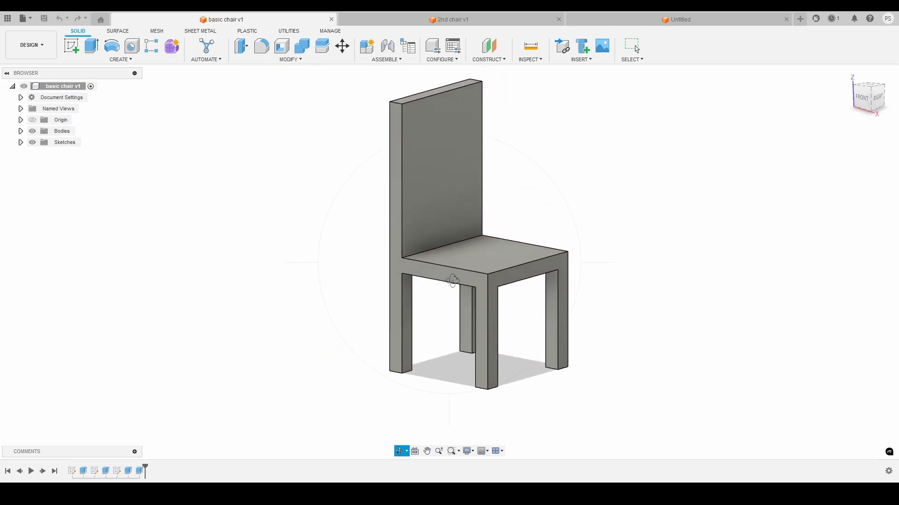
key("Escape")
- Roll the basic chair's history marker and replay its modelling history
mouse_move(146, 467)
left_mouse_down()
mouse_move(113, 466)
mouse_move(146, 466)
left_mouse_up()
left_click(31, 471)
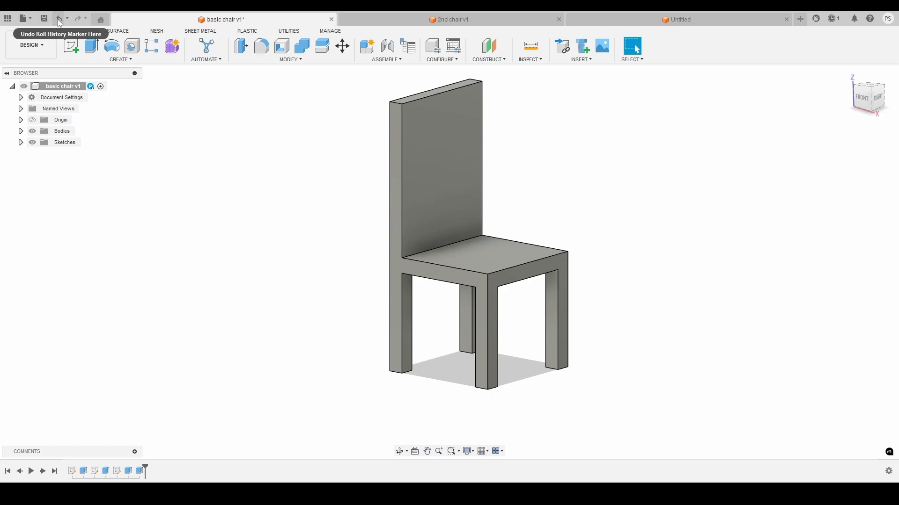
- Review the file commands and the designs stored in the Youtube project folder, leaving the basic chair open
left_click(27, 19)
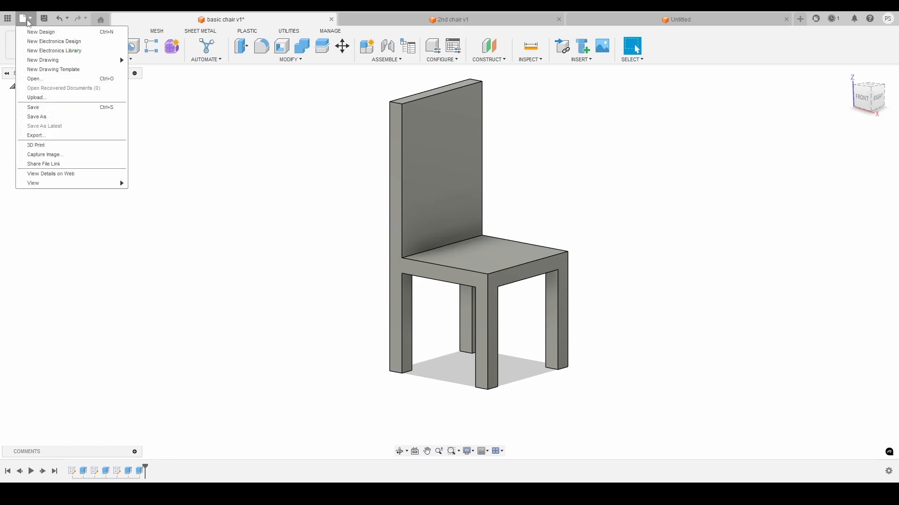
left_click(27, 20)
left_click(8, 19)
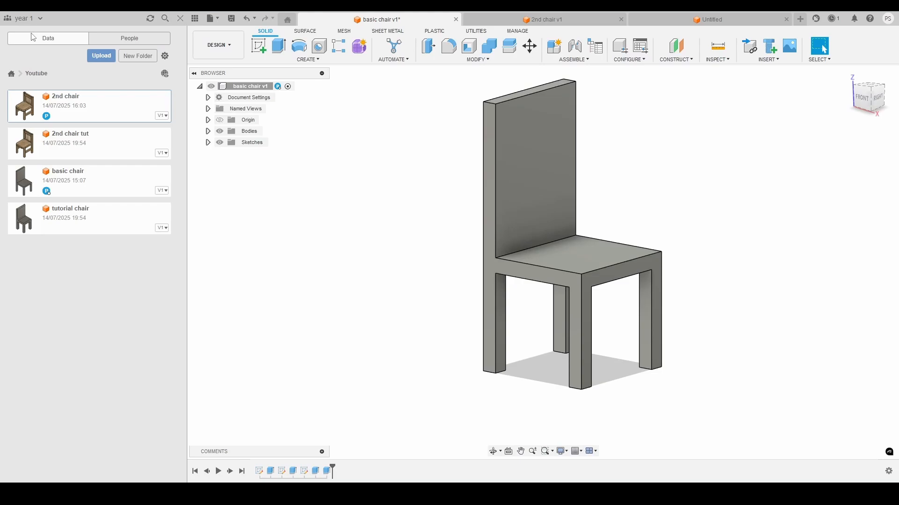
left_click(185, 20)
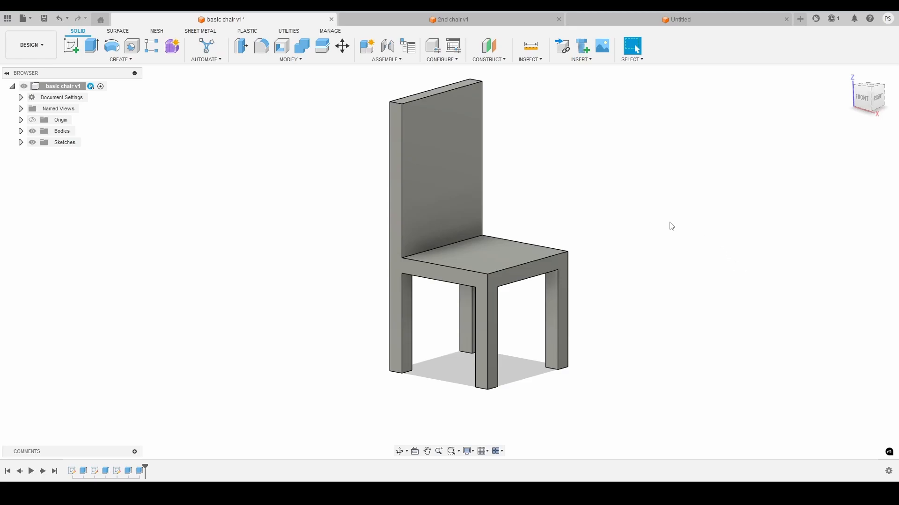
- Close the empty untitled design and create a new blank design
left_click_drag(869, 97, 872, 98)
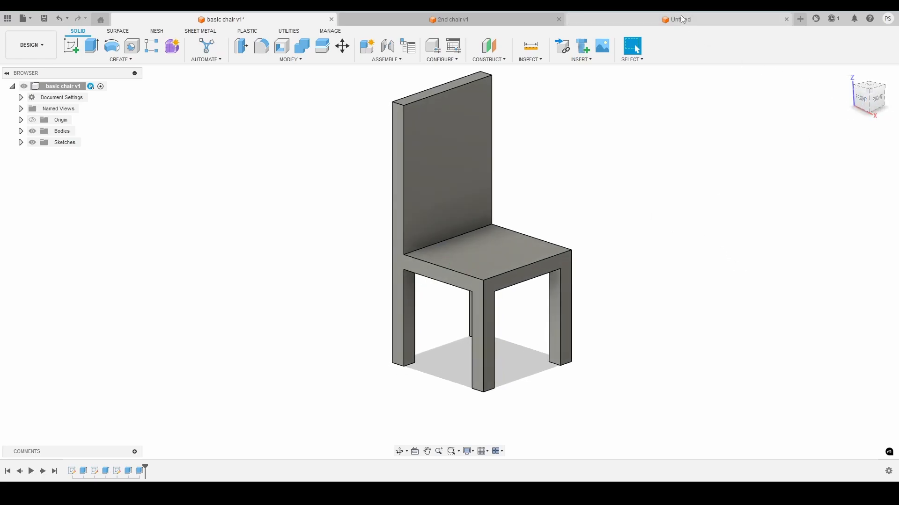
left_click(787, 18)
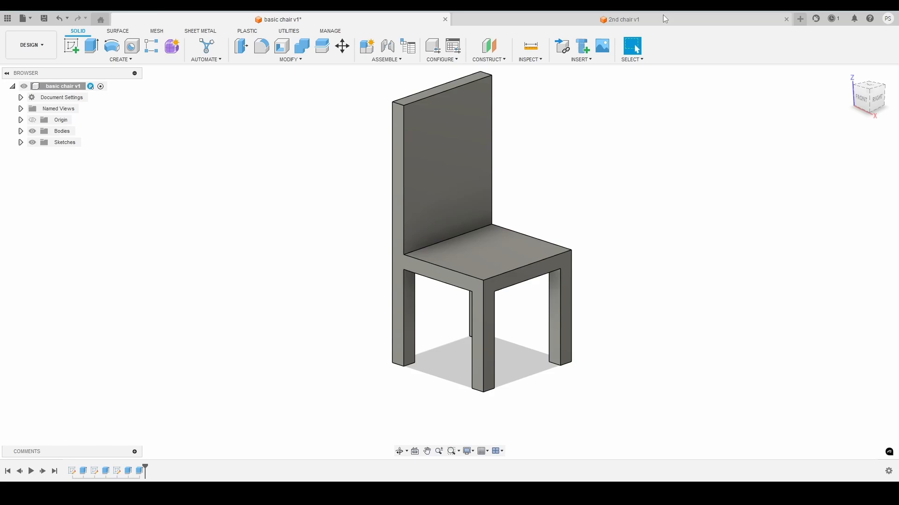
left_click(794, 21)
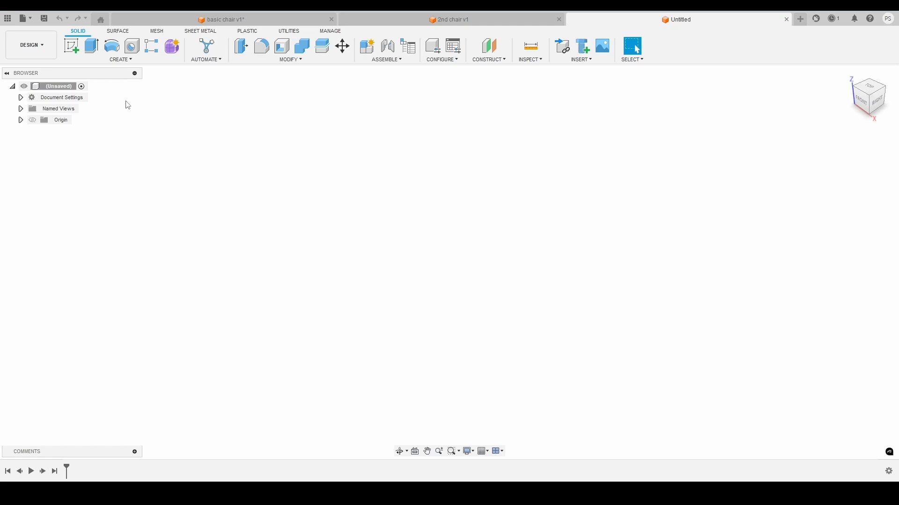
- Start a sketch on the horizontal origin plane and activate the 2-Point Rectangle tool
left_click(74, 45)
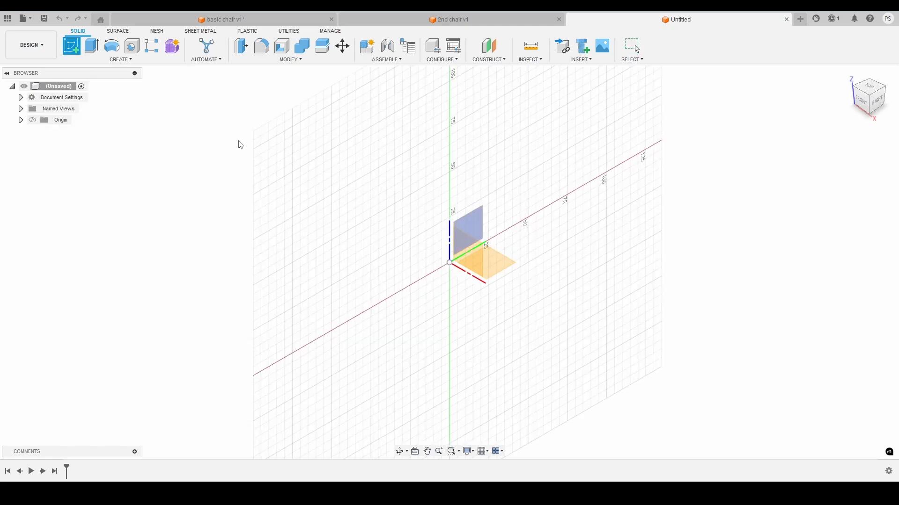
left_click(488, 254)
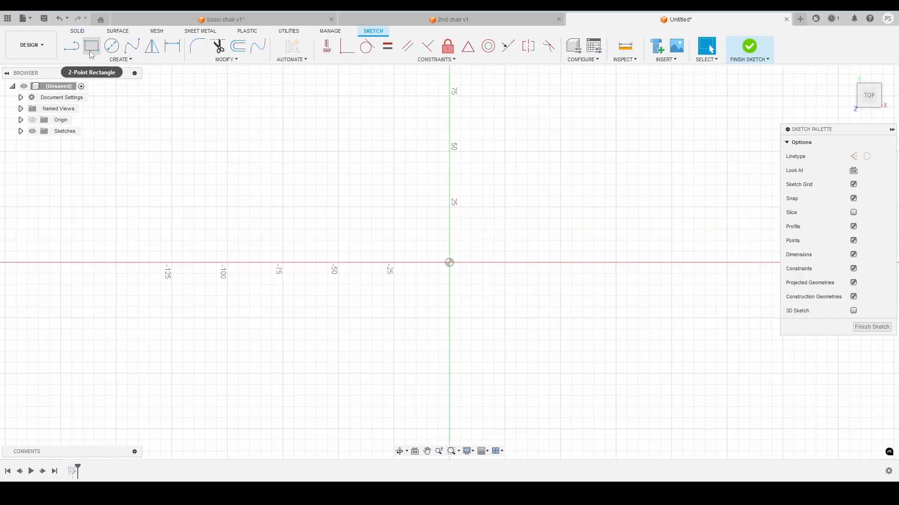
left_click(91, 47)
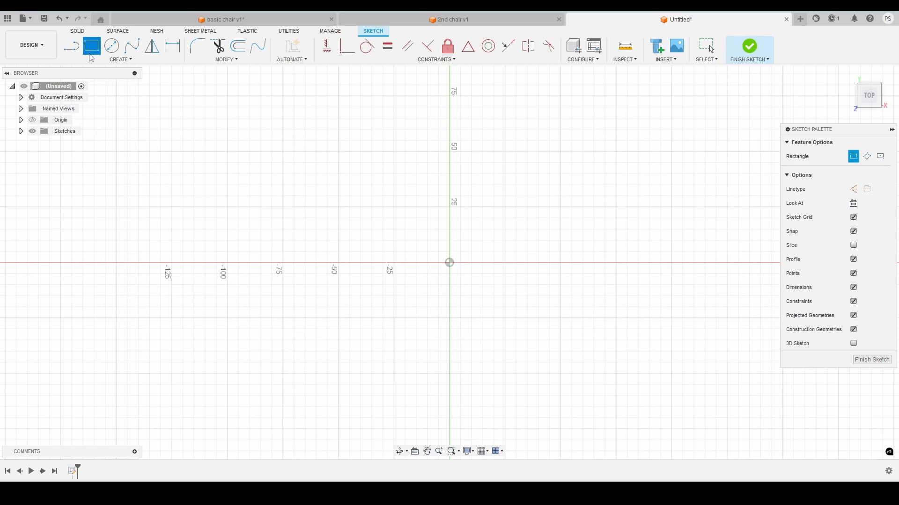
left_click(115, 60)
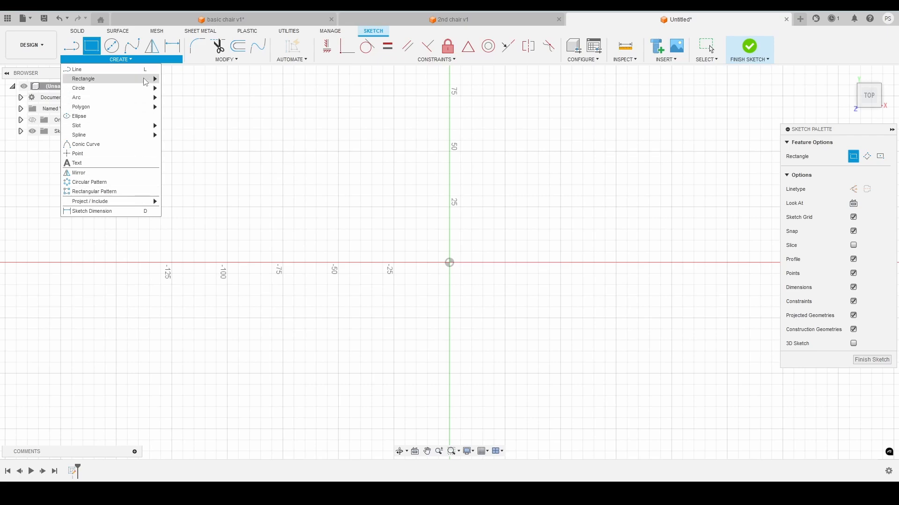
left_click(224, 60)
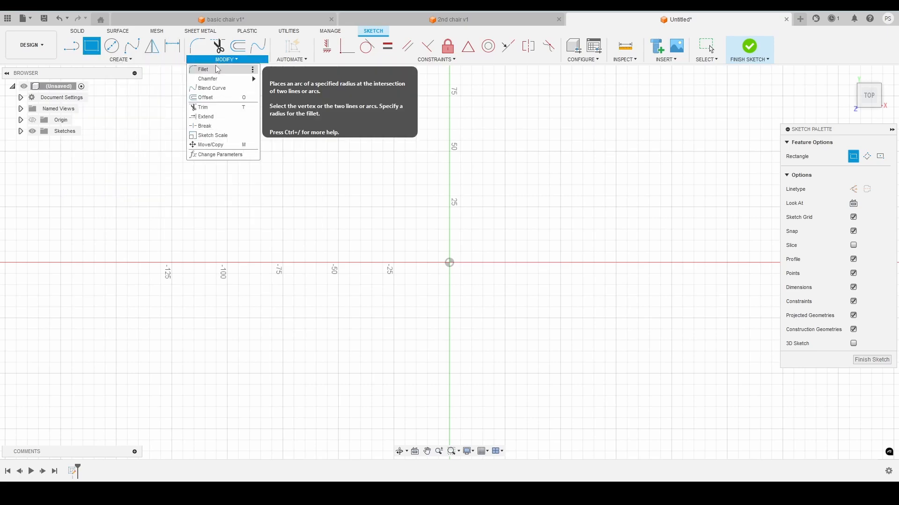
mouse_move(416, 63)
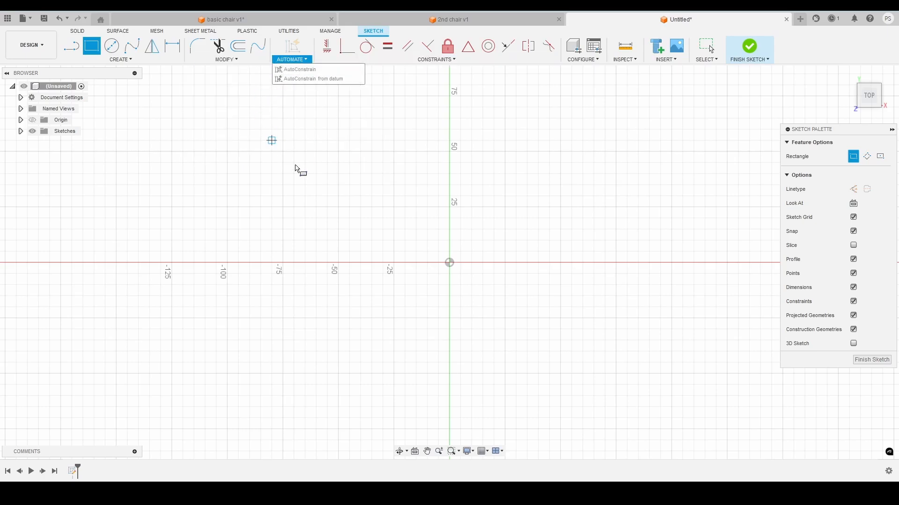
- Draw a 400 by 400 mm rectangle with one corner at the origin and finish the sketch
left_click(450, 264)
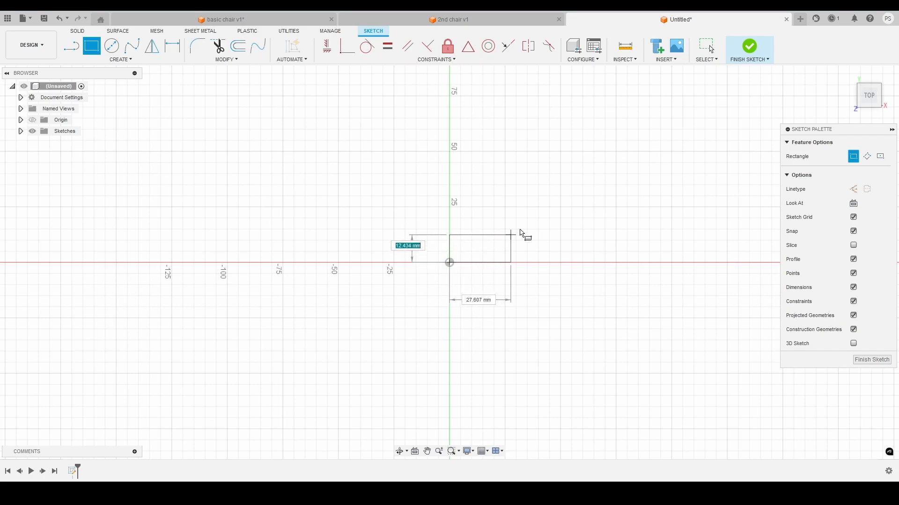
scroll(529, 229, "down", 3)
scroll(538, 213, "down", 3)
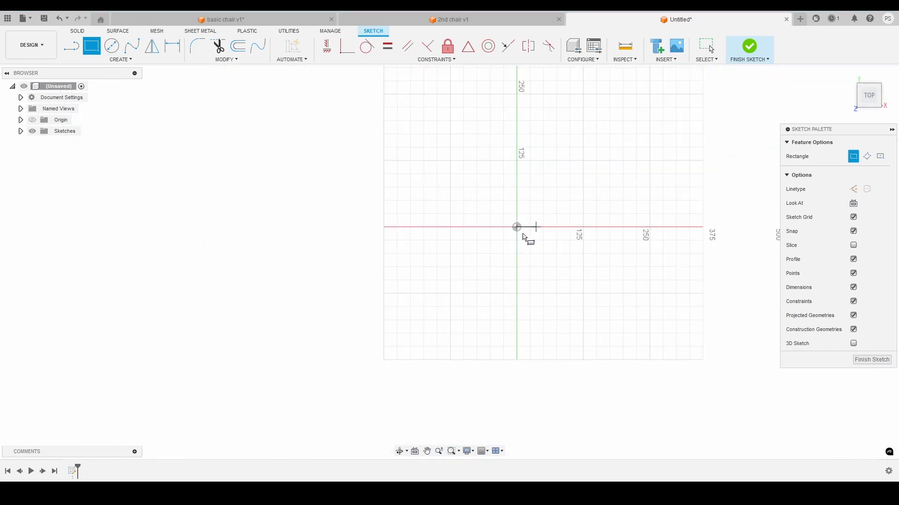
scroll(526, 237, "down", 3)
scroll(593, 183, "up", 1)
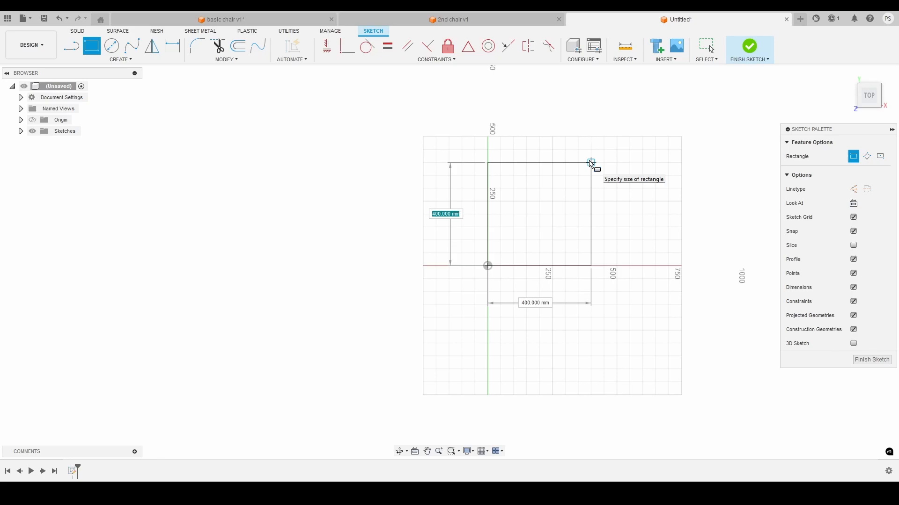
left_click(591, 162)
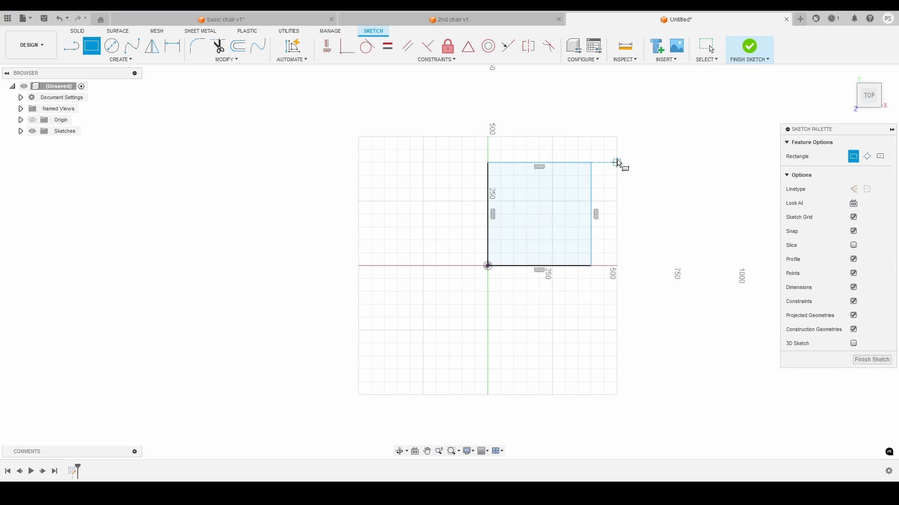
mouse_move(866, 96)
left_mouse_down()
mouse_move(870, 105)
mouse_move(847, 83)
left_mouse_up()
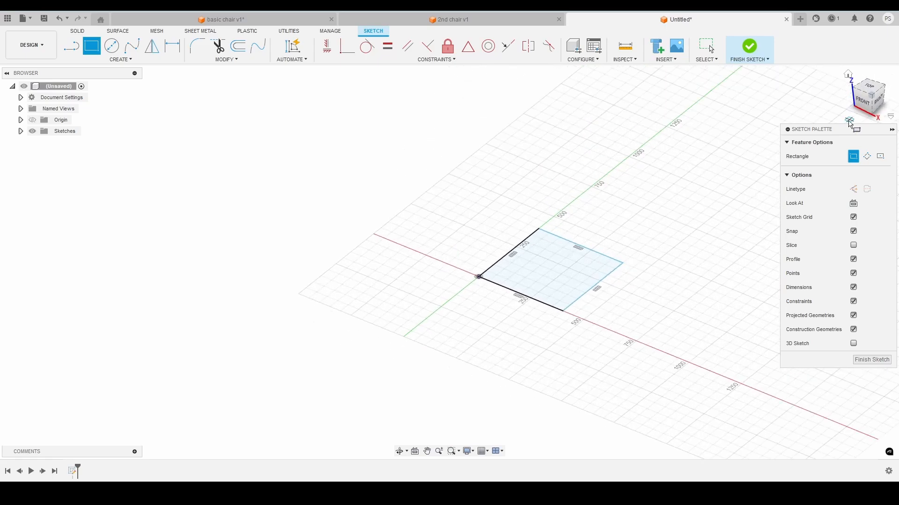
left_click(872, 360)
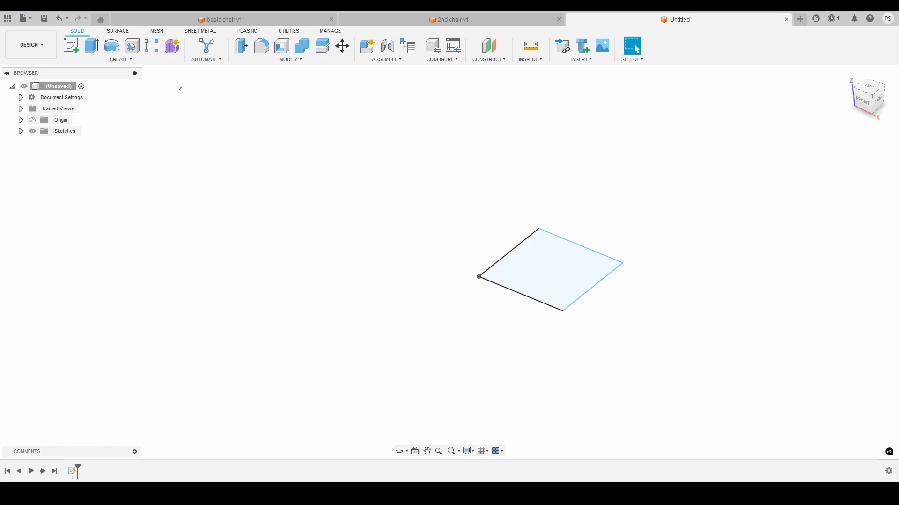
- Extrude the square profile 50 mm upward as a new body to form the chair seat
left_click(91, 46)
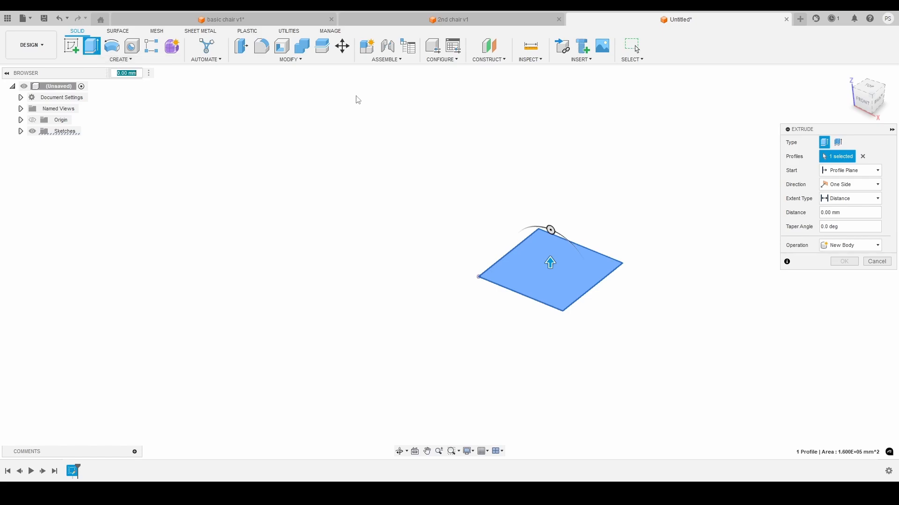
scroll(646, 269, "up", 2)
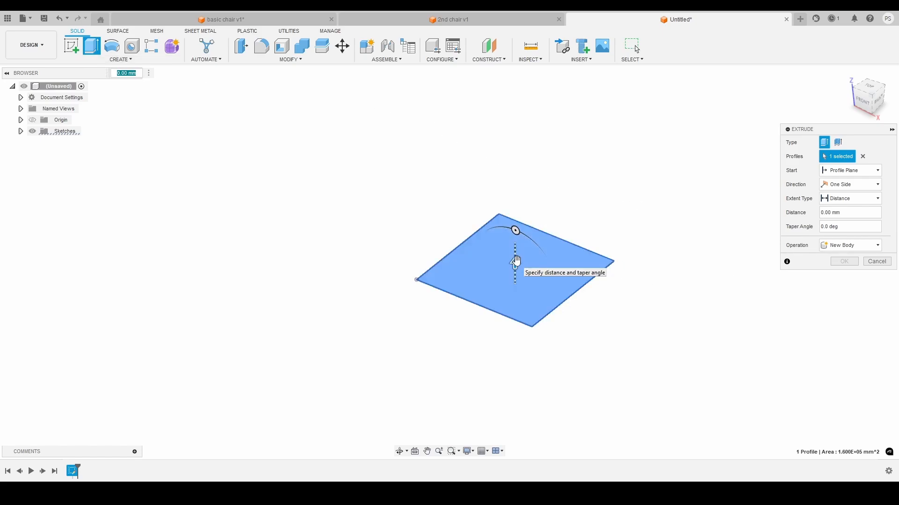
left_click_drag(516, 261, 516, 249)
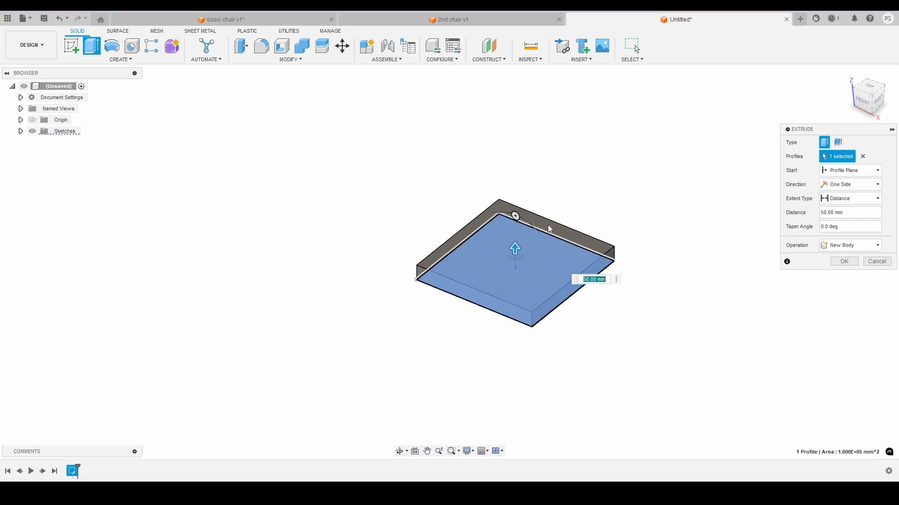
left_click(860, 103)
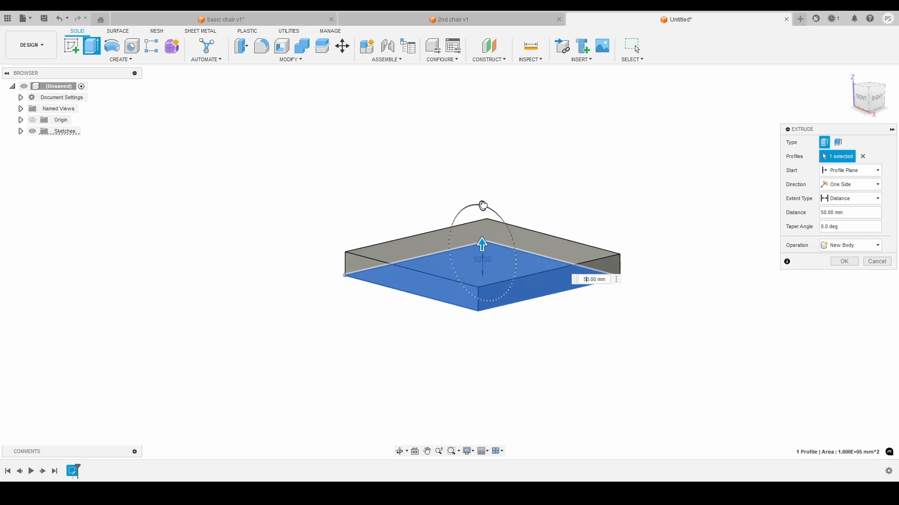
mouse_move(483, 206)
left_mouse_down()
mouse_move(476, 200)
mouse_move(505, 218)
mouse_move(483, 205)
left_mouse_up()
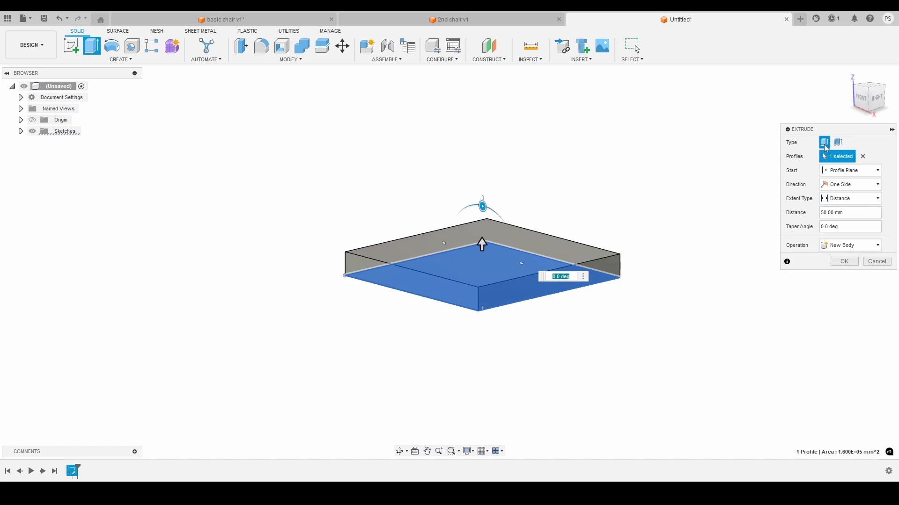
left_click(862, 158)
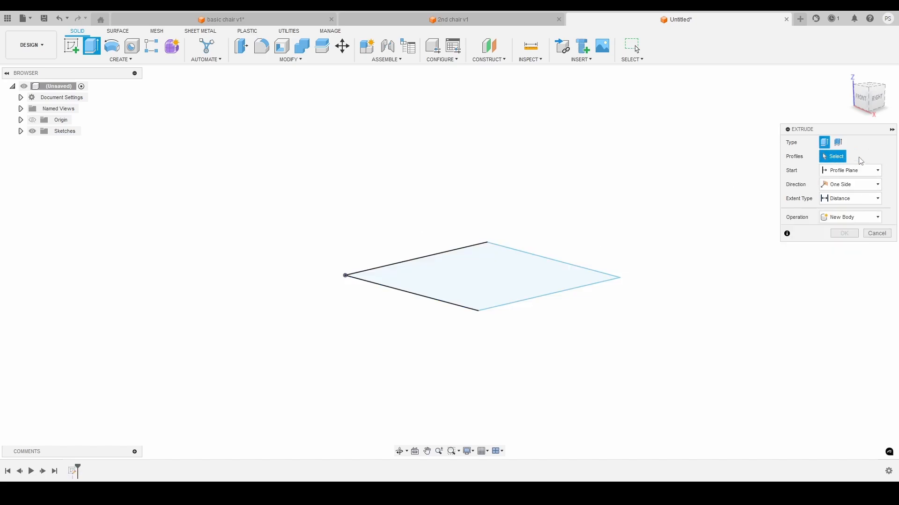
left_click(508, 275)
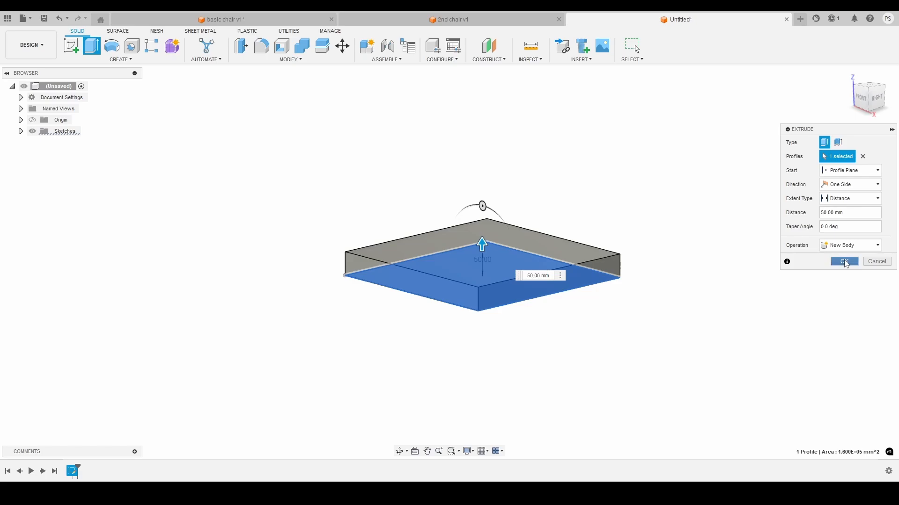
left_click(845, 262)
- Start a new sketch on the underside face of the seat slab
mouse_move(870, 98)
left_mouse_down()
mouse_move(874, 78)
mouse_move(878, 107)
mouse_move(864, 99)
left_mouse_up()
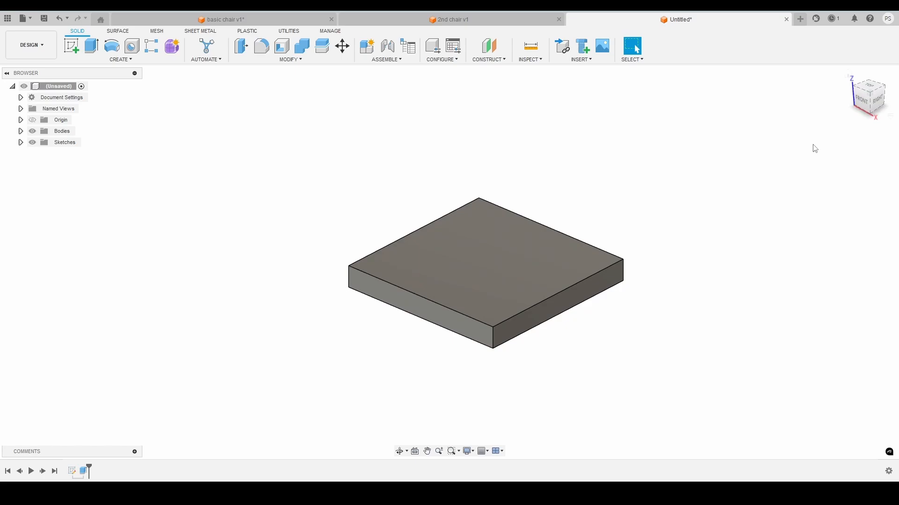
left_click_drag(867, 99, 864, 80)
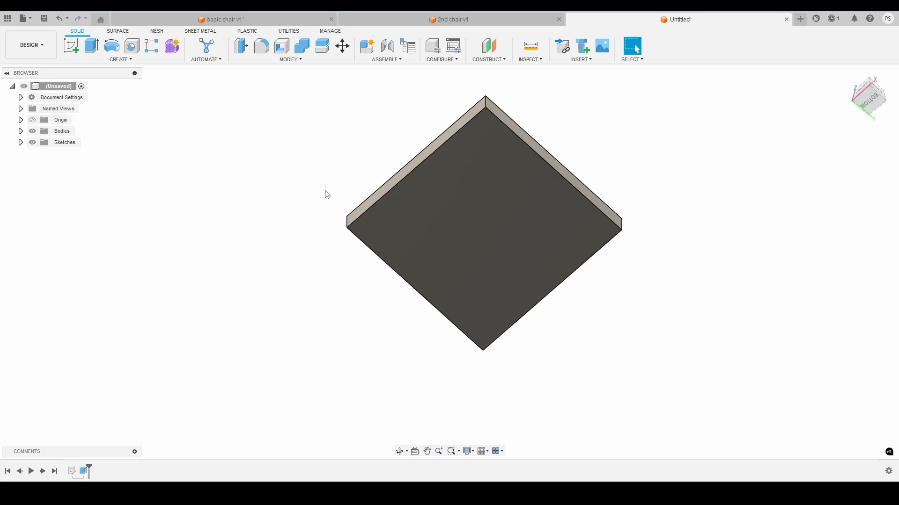
left_click(71, 47)
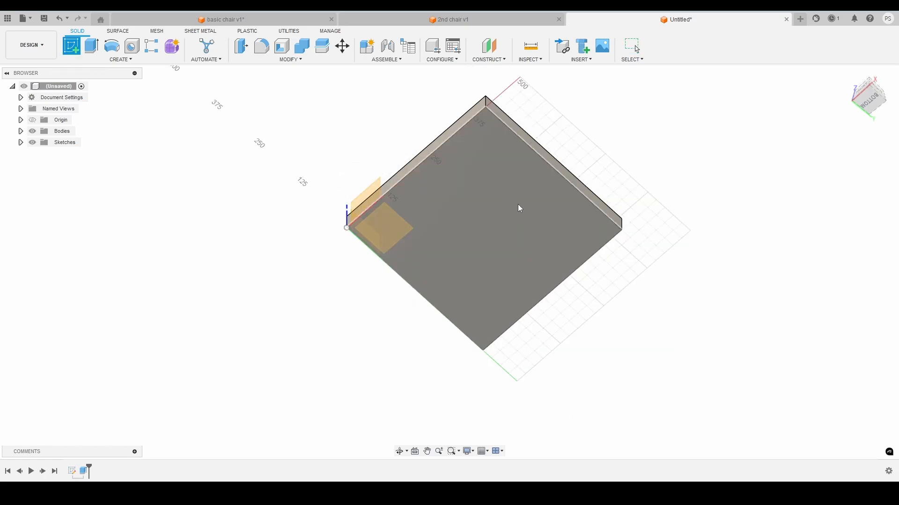
left_click(504, 214)
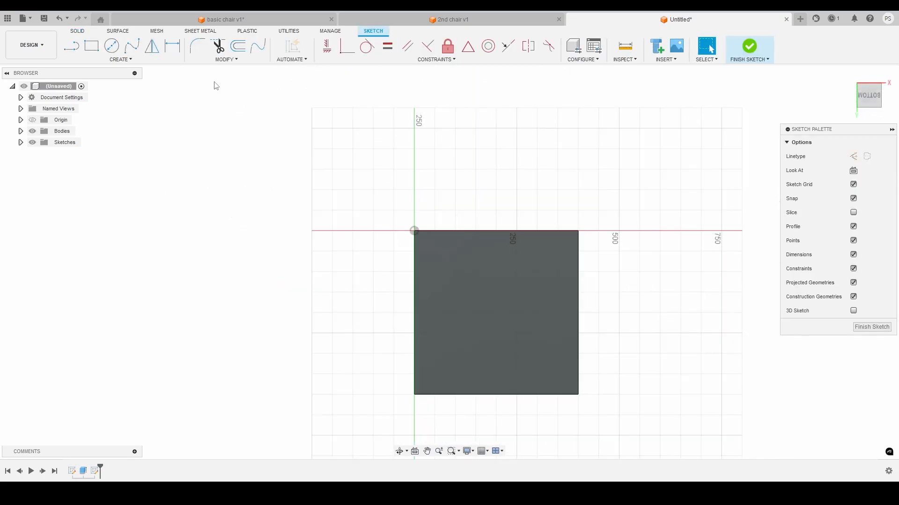
- Draw a 75 by 75 mm rectangle inside the seat's underside, starting from the corner at the origin
left_click(91, 47)
left_click(414, 231)
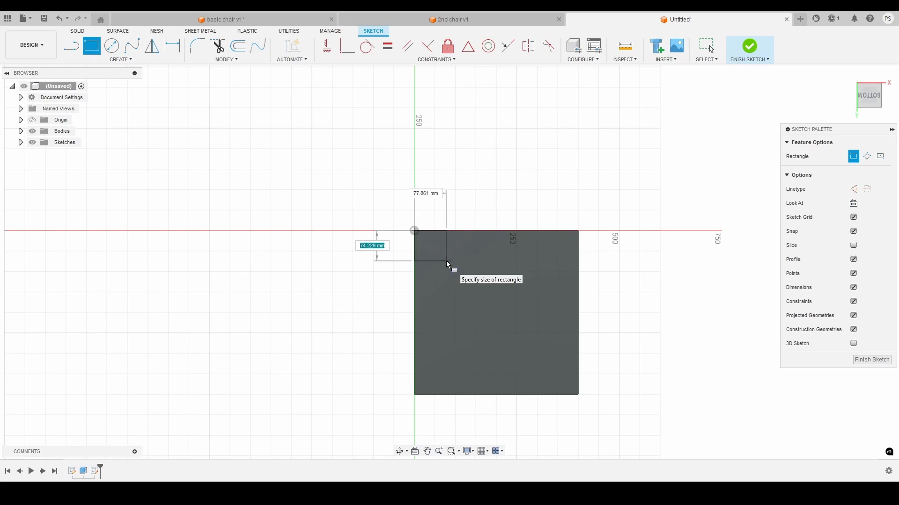
type("75")
key("Tab")
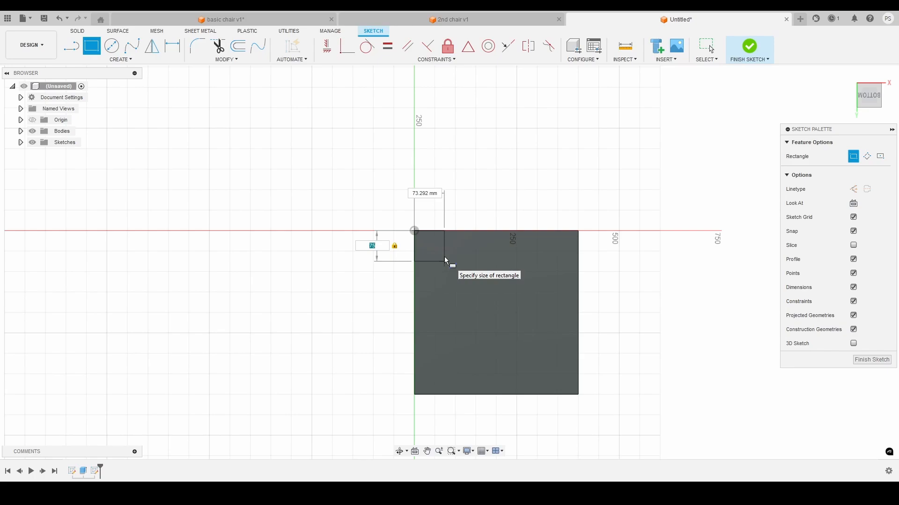
key("Tab")
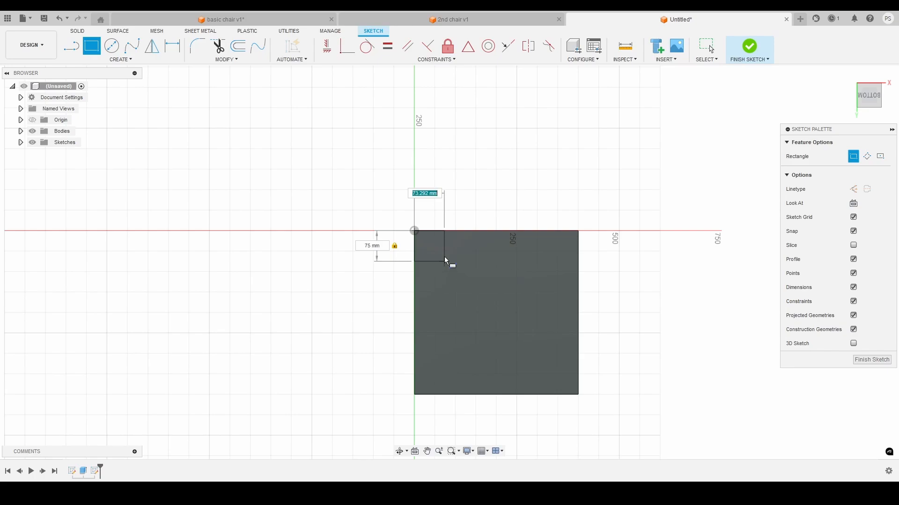
type("75")
key("Tab")
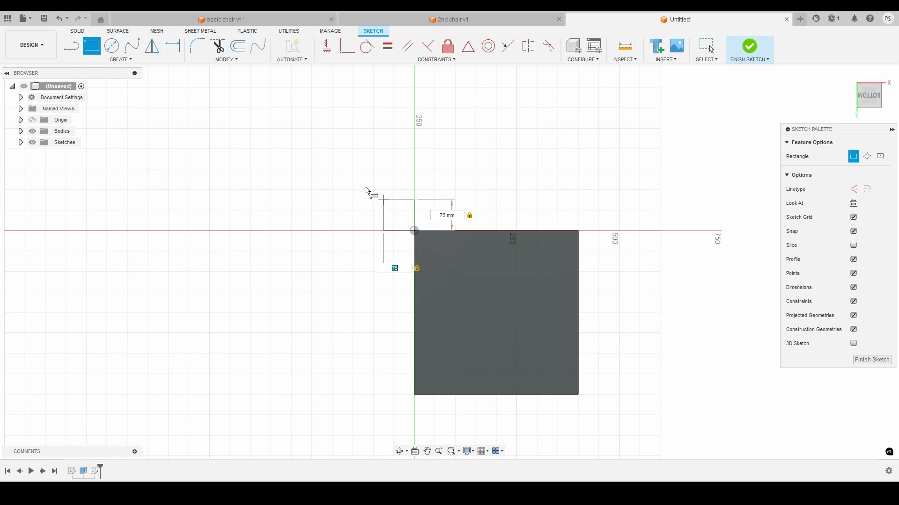
left_click(455, 265)
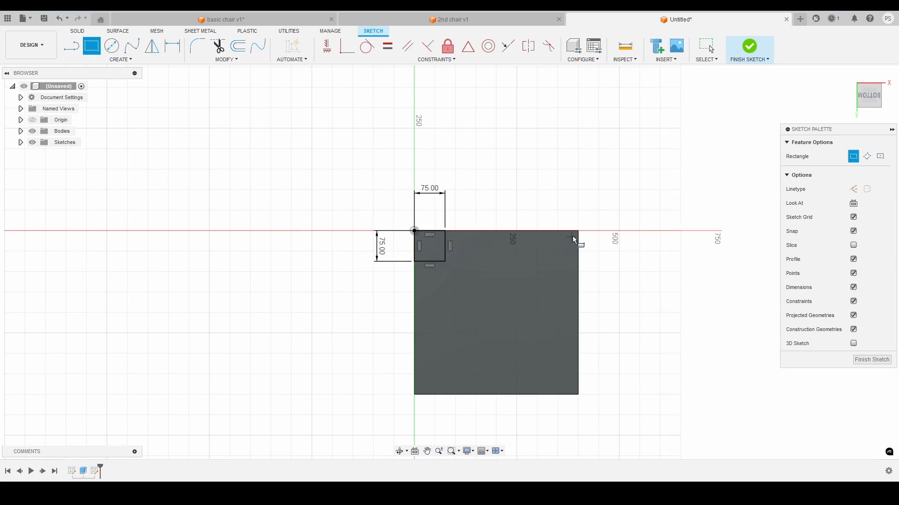
- Draw a second 75 by 75 mm rectangle at the seat's other corner on the X axis, level with the first square
left_click(445, 261)
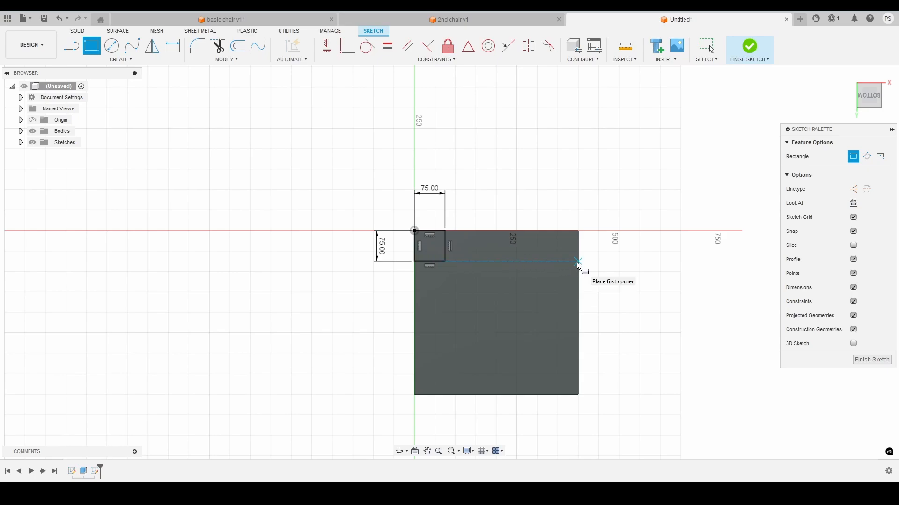
left_click(578, 261)
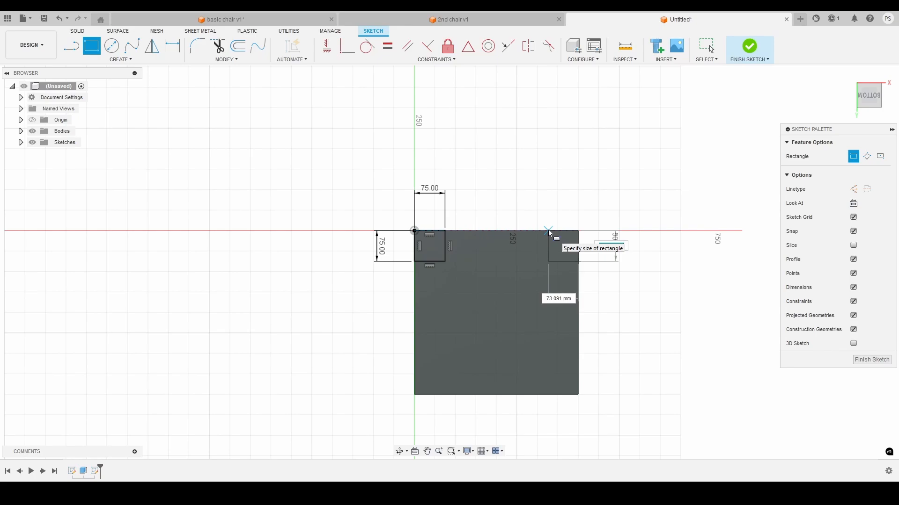
type("75")
key("Tab")
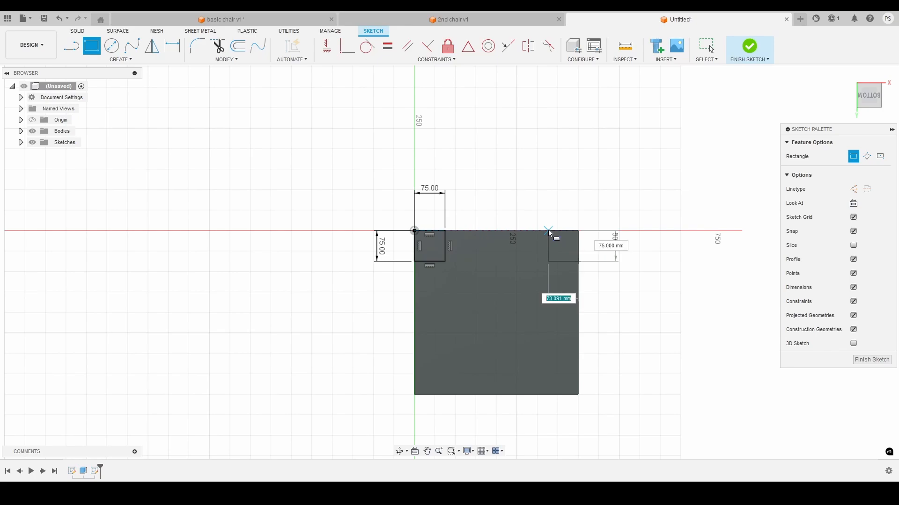
key("Return")
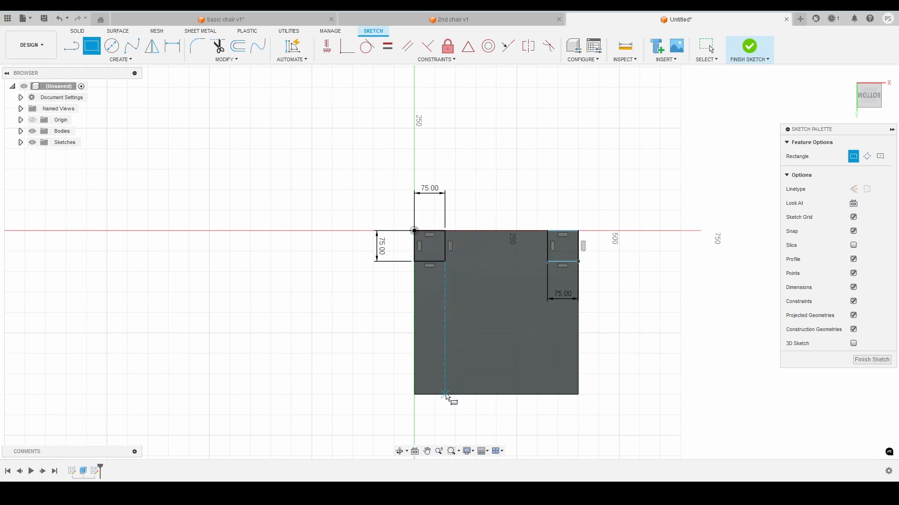
- Draw 75 by 75 mm rectangles in the two remaining corners of the underside, aligned with the existing squares
left_click(445, 394)
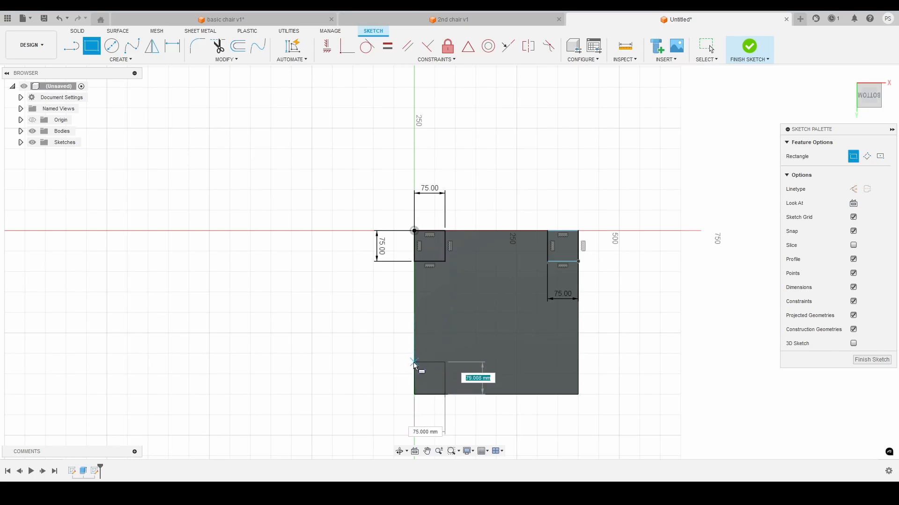
key("BackSpace")
type("75")
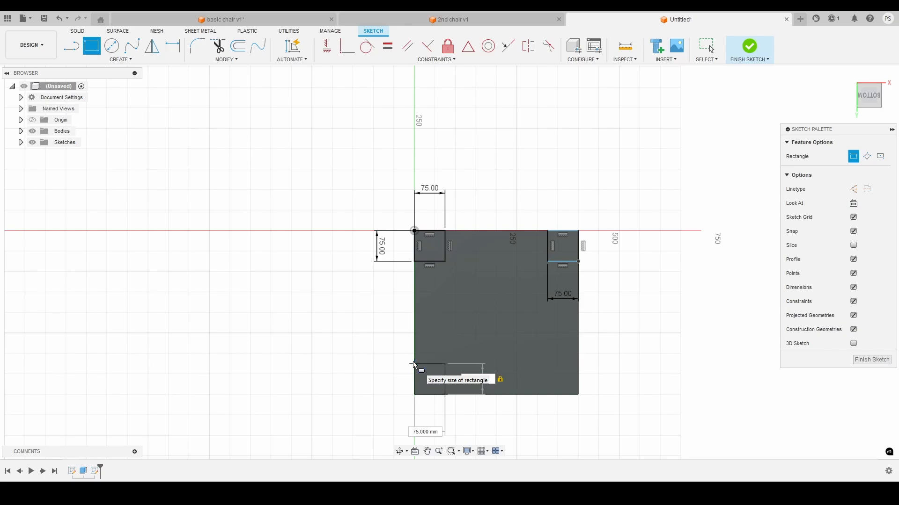
key("Return")
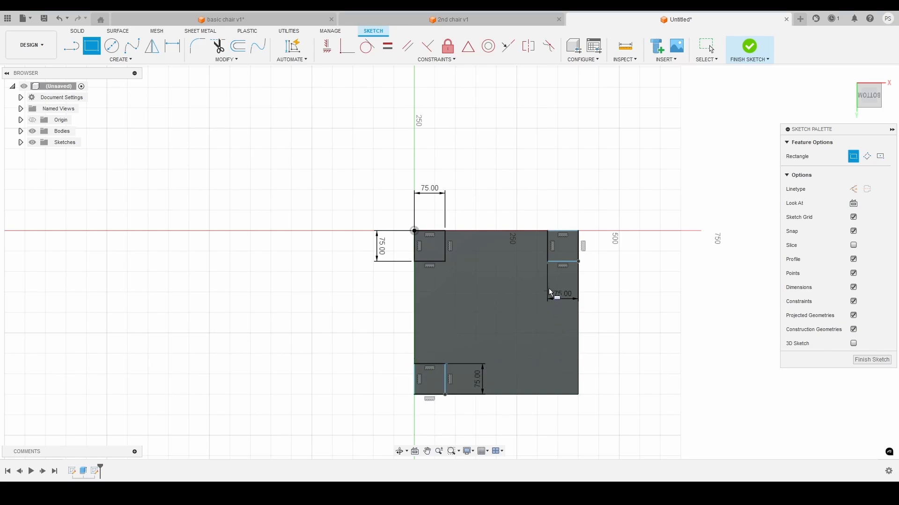
left_click(548, 365)
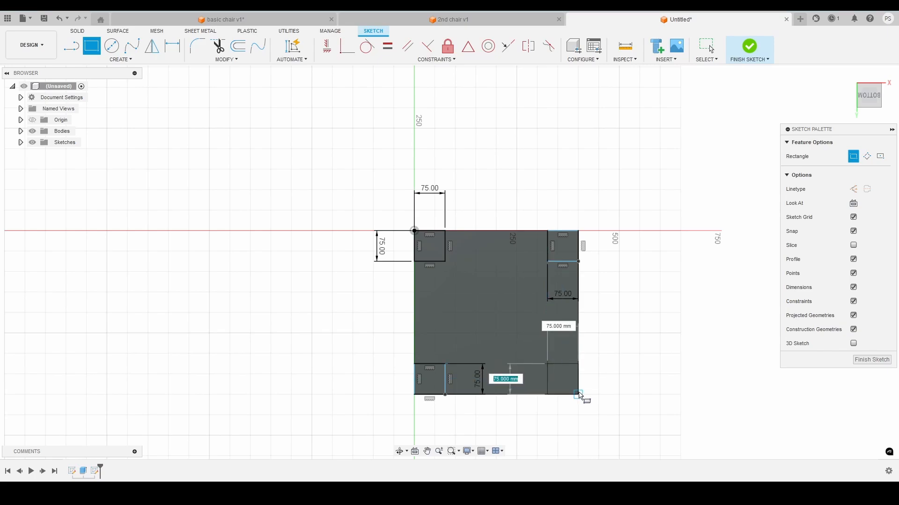
left_click(579, 395)
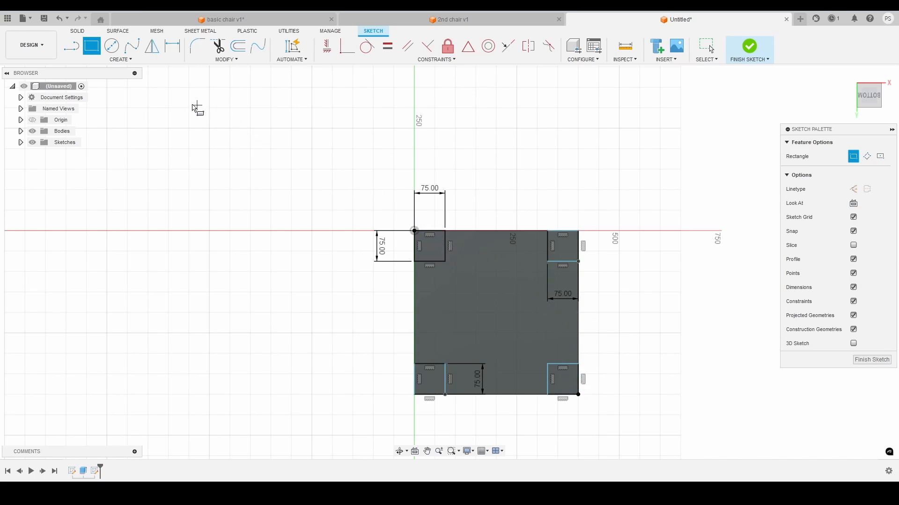
- Extrude the four corner squares 350 mm downward as legs, joined to the seat slab
left_click(873, 99)
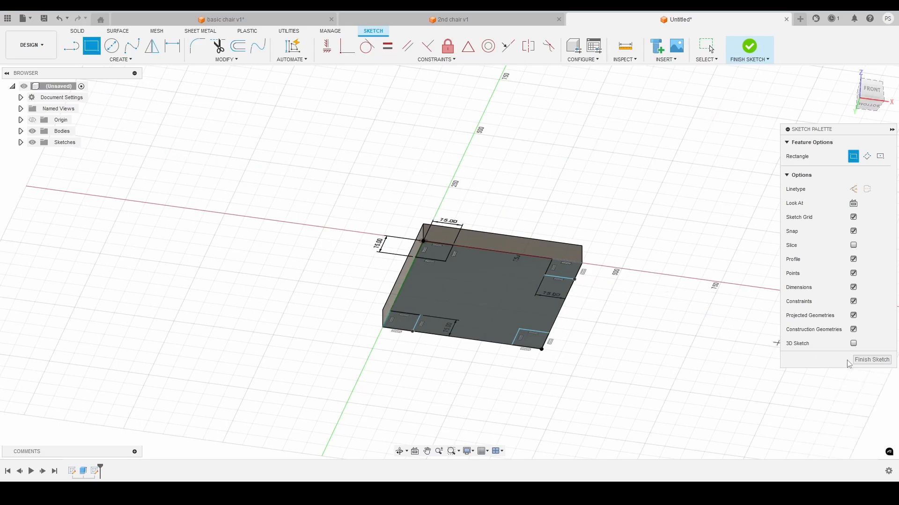
left_click(78, 31)
left_click(92, 47)
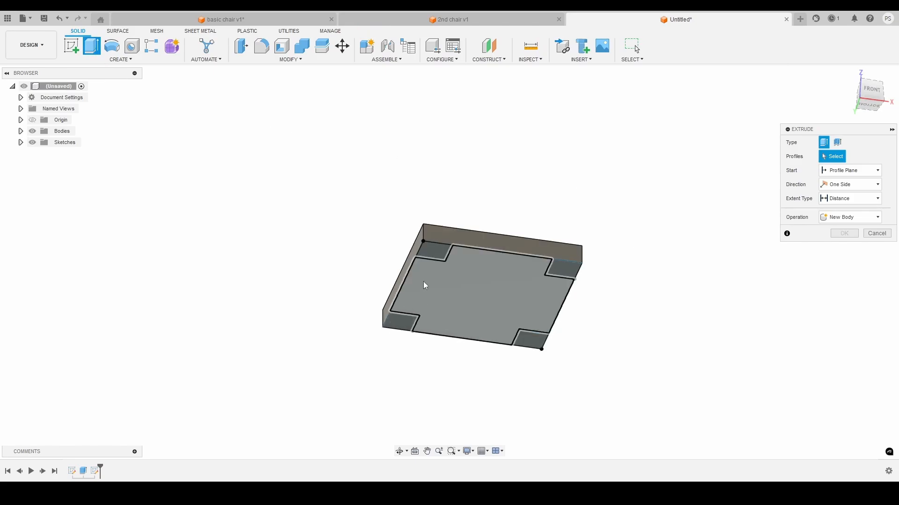
left_click(440, 253)
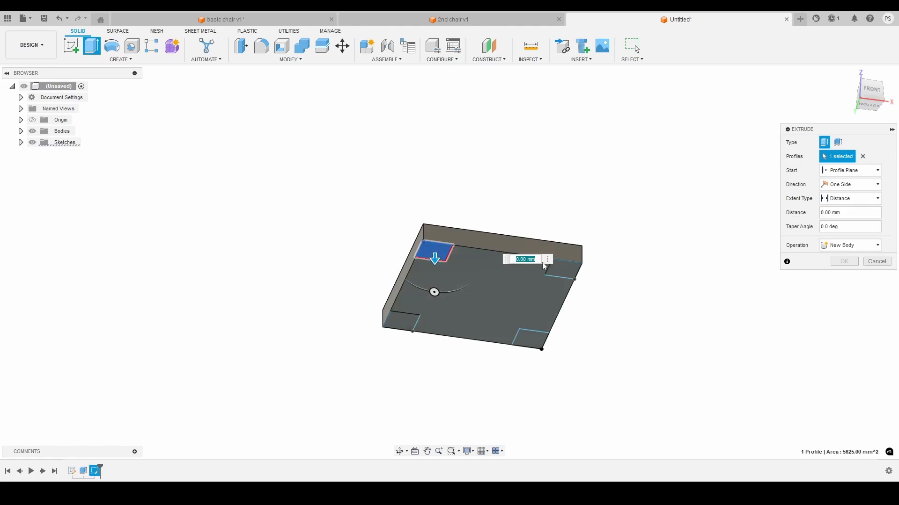
left_click(554, 265)
left_click(529, 339)
left_click(395, 320)
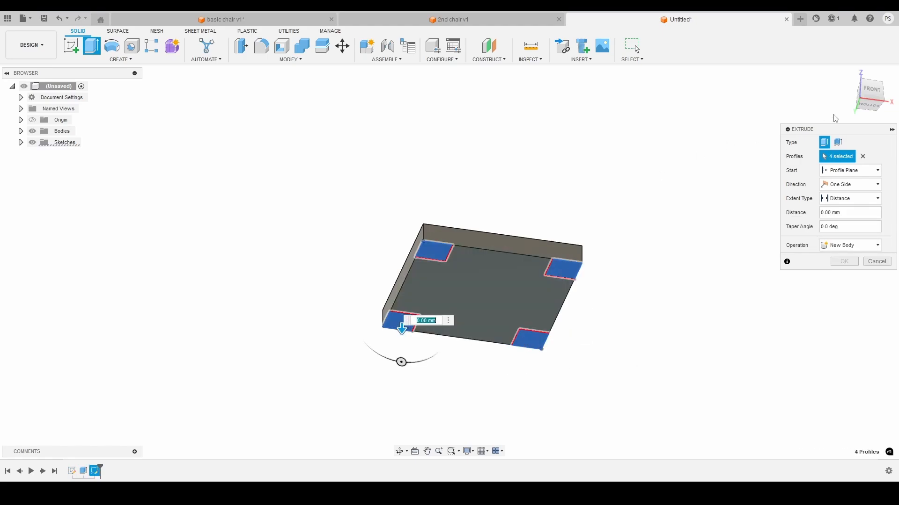
mouse_move(877, 98)
left_mouse_down()
mouse_move(856, 115)
mouse_move(865, 90)
mouse_move(866, 104)
mouse_move(879, 94)
left_mouse_up()
left_click(848, 74)
scroll(658, 161, "down", 5)
scroll(665, 154, "down", 1)
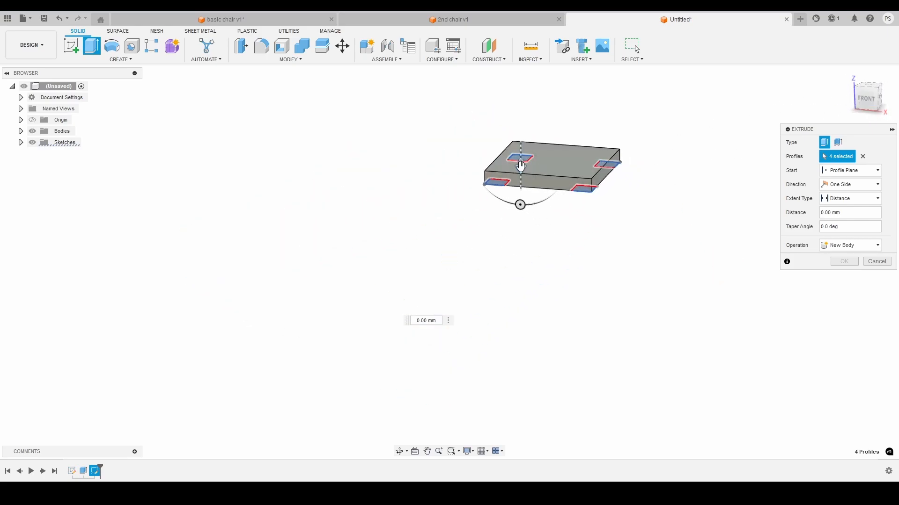
left_click_drag(521, 167, 524, 258)
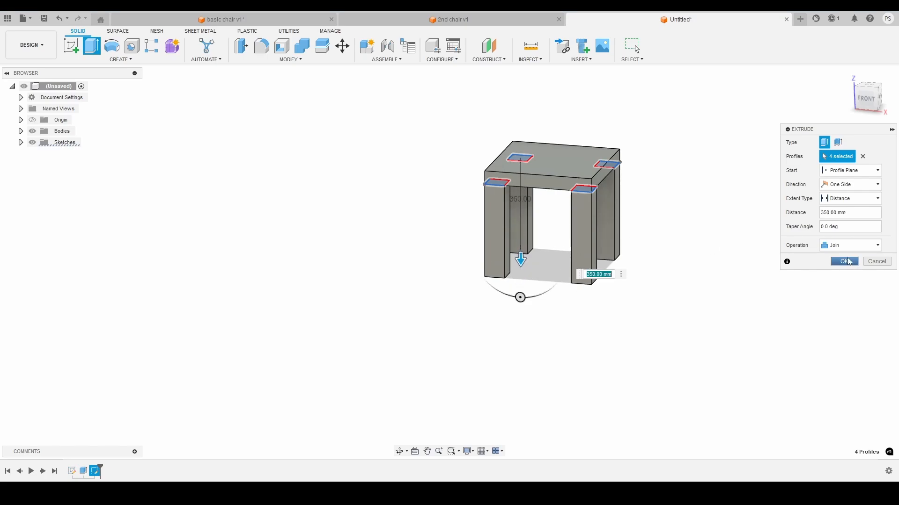
left_click(849, 246)
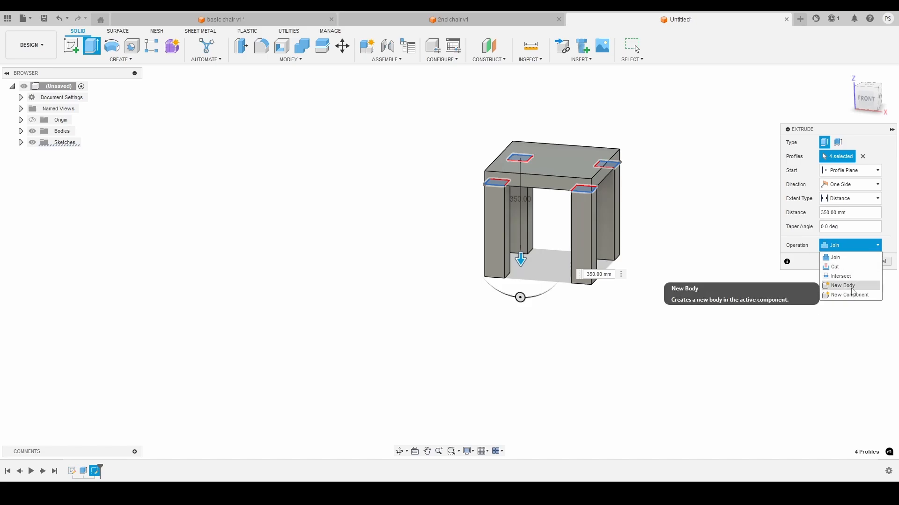
left_click(852, 259)
left_click(845, 263)
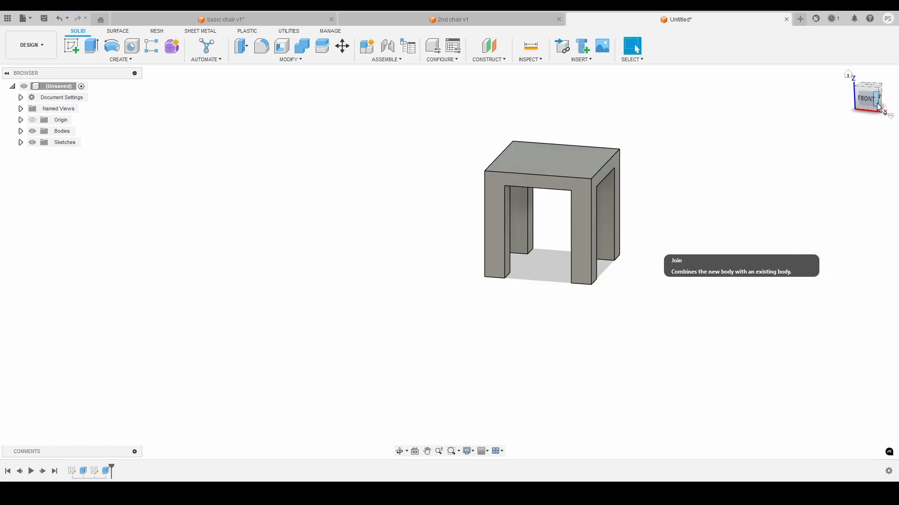
- Start a new sketch on the top face of the seat
middle_click_drag(450, 262, 519, 269, "shift")
mouse_move(774, 152)
middle_mouse_down("shift")
mouse_move(772, 96)
mouse_move(776, 175)
middle_mouse_up("shift")
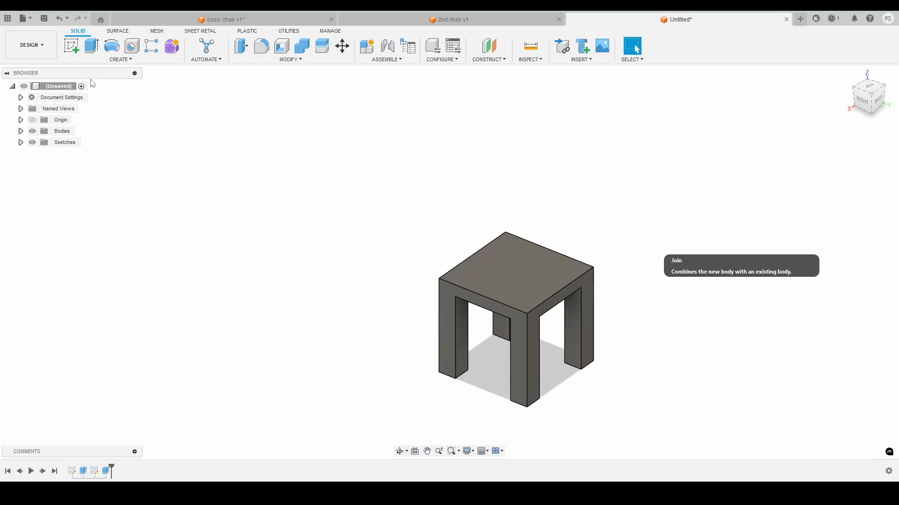
left_click(78, 50)
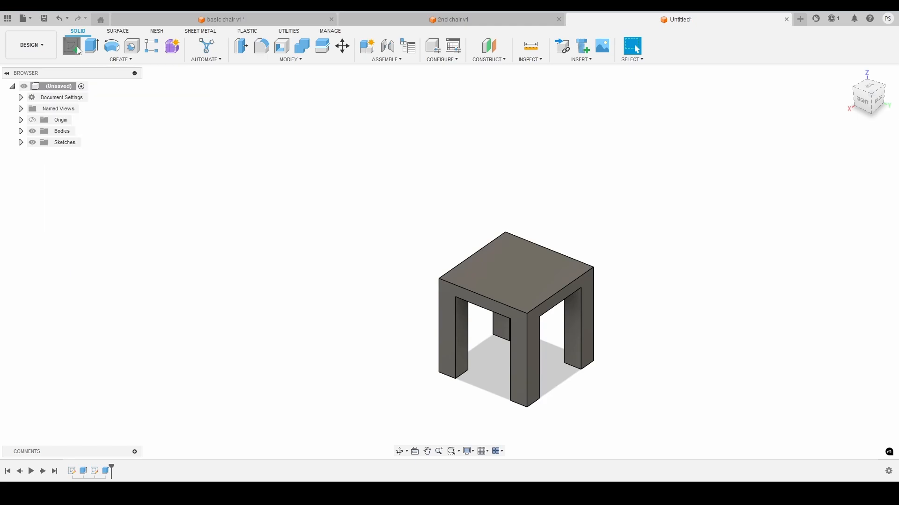
left_click(547, 282)
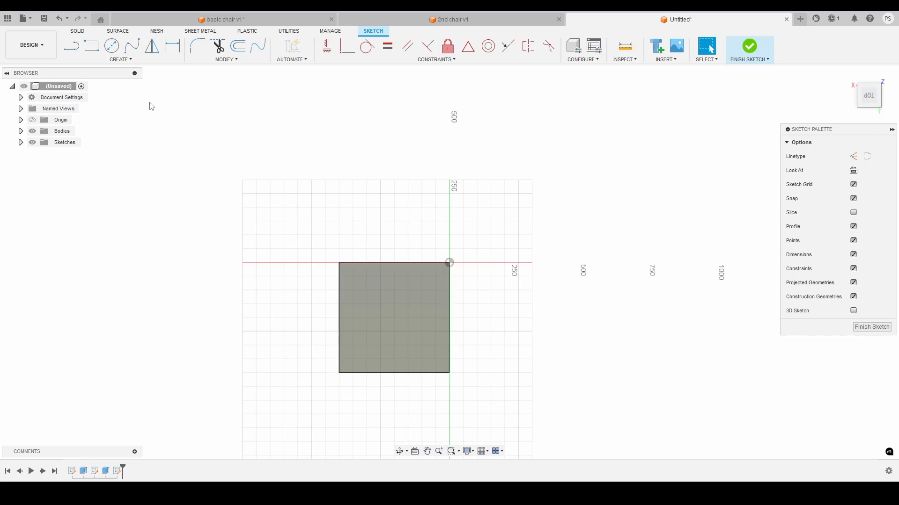
- Draw a rectangle about 75 by 400 mm from the origin corner, along the full length of the seat edge on the green axis
left_click(91, 46)
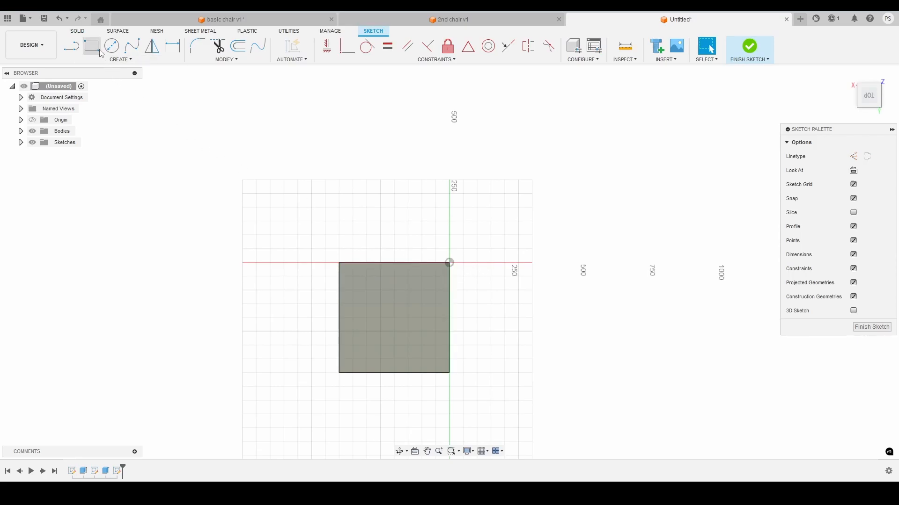
left_click(449, 262)
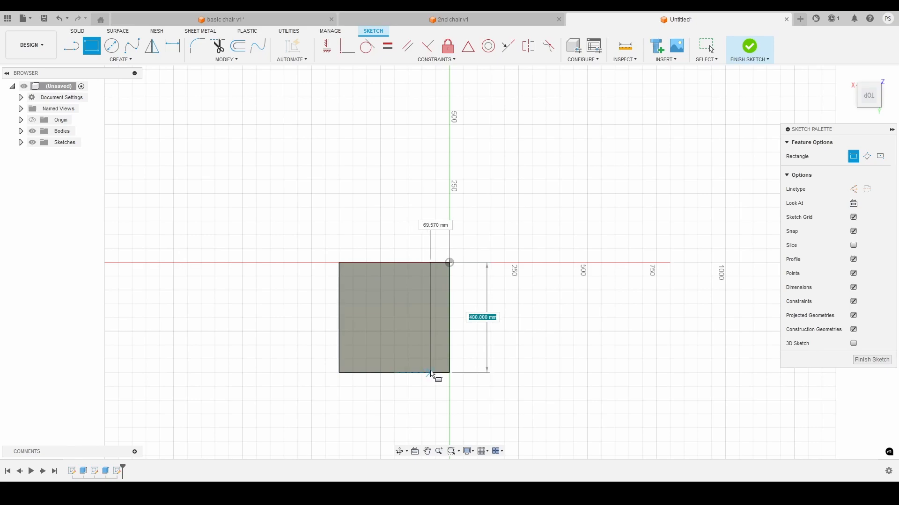
scroll(430, 374, "down", 1)
scroll(430, 373, "up", 3)
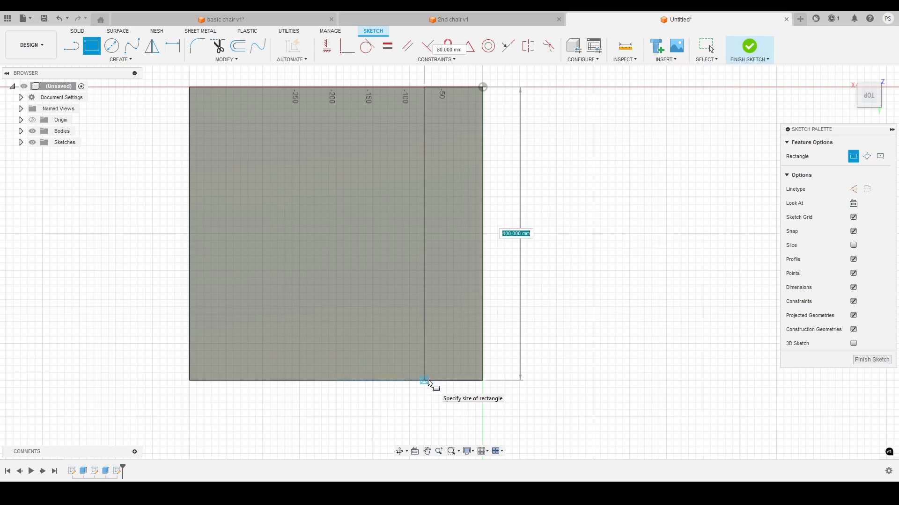
scroll(431, 383, "up", 3)
scroll(431, 383, "up", 1)
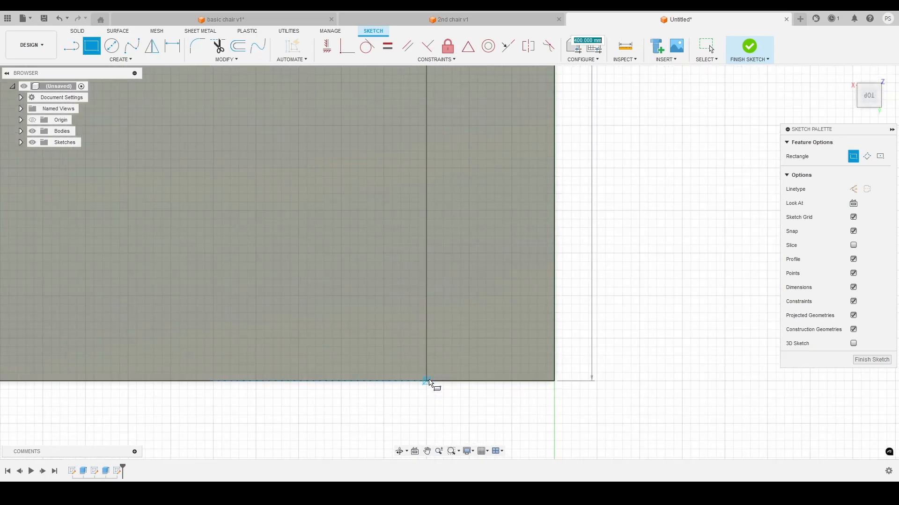
scroll(426, 382, "down", 3)
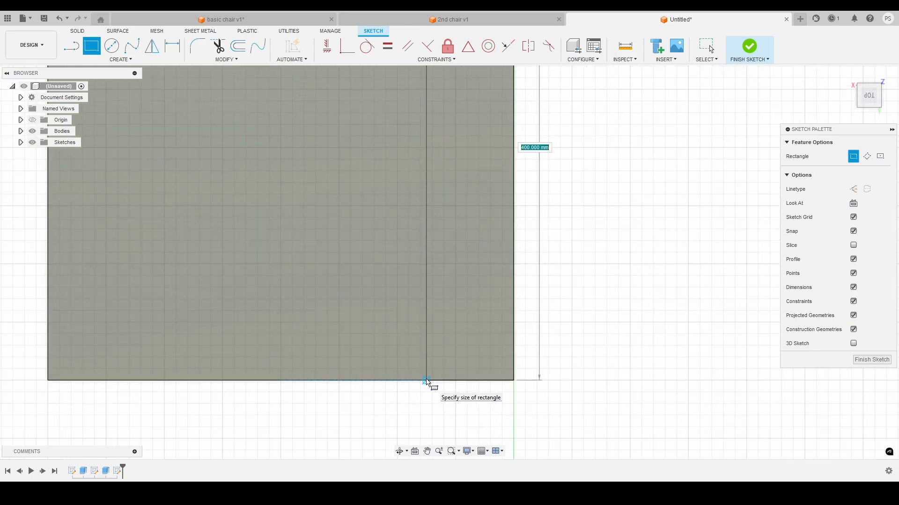
left_click(427, 382)
scroll(461, 378, "down", 3)
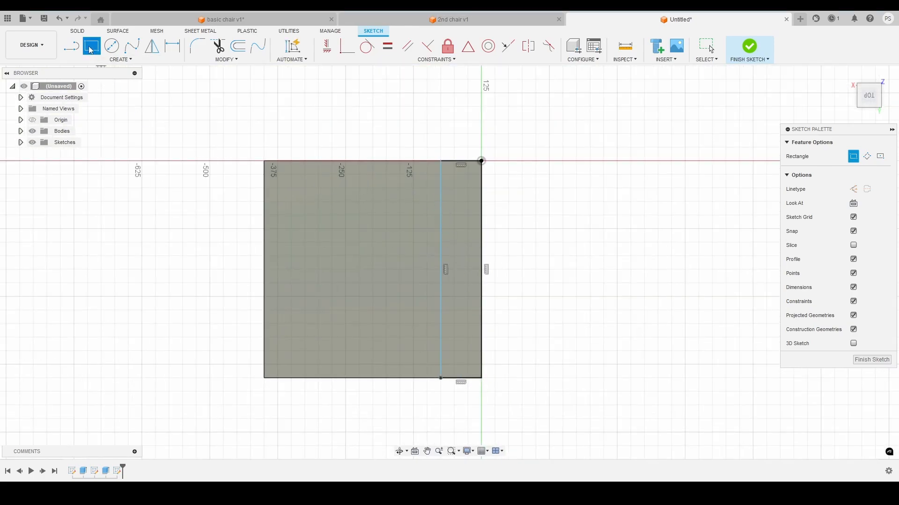
- Extrude the narrow strip on the seat 500 mm upward as the backrest, joined to the chair body
left_click(77, 31)
left_click(95, 47)
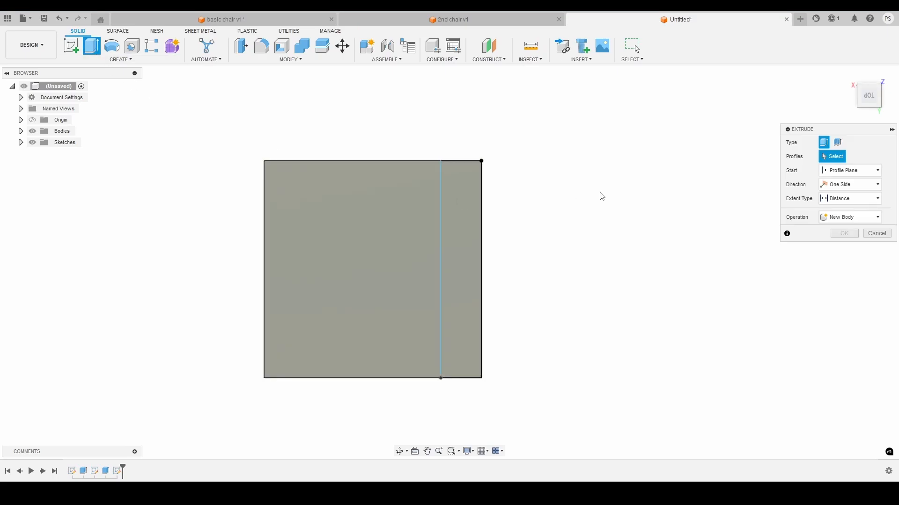
left_click_drag(869, 96, 842, 99)
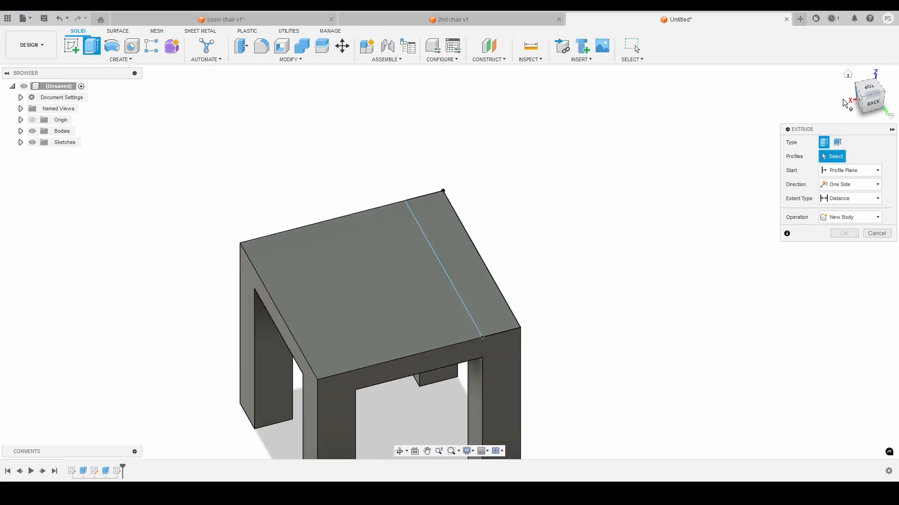
left_click(460, 263)
scroll(458, 263, "down", 4)
left_click_drag(455, 263, 455, 160)
left_click(856, 110)
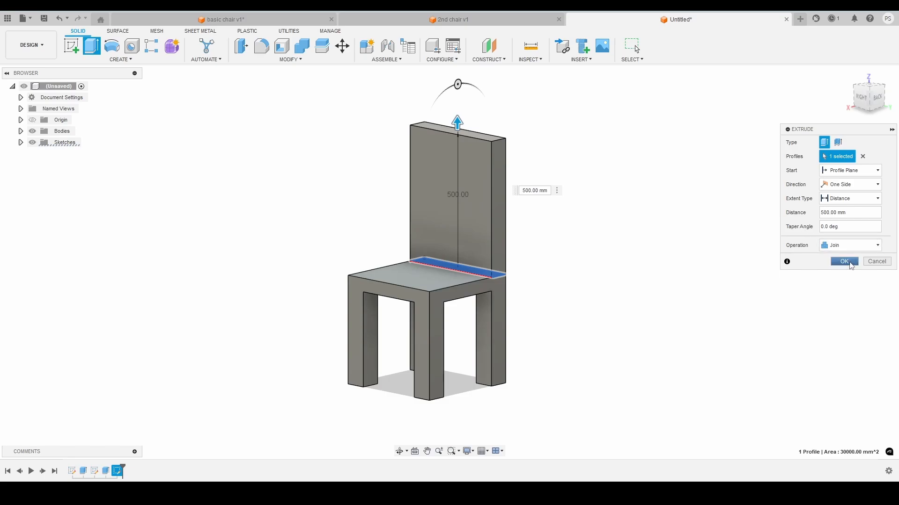
left_click(845, 263)
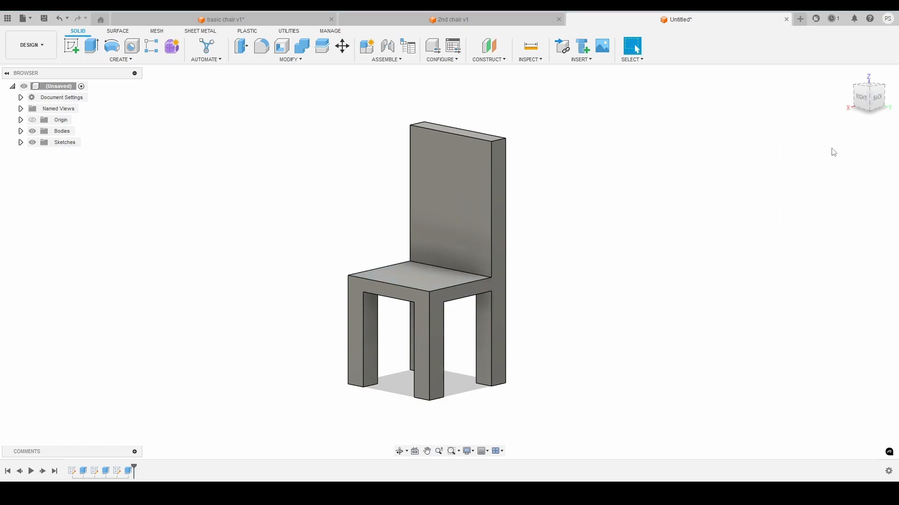
- Try to thicken the seat by extruding its underside face downward between the legs, and undo that extrusion
mouse_move(874, 98)
left_mouse_down()
mouse_move(889, 97)
mouse_move(885, 80)
mouse_move(880, 96)
mouse_move(843, 112)
left_mouse_up()
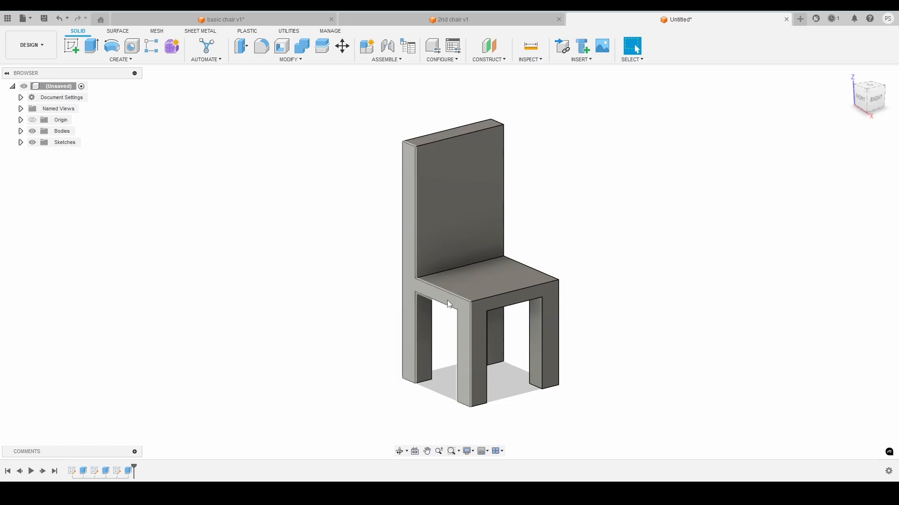
left_click(868, 108)
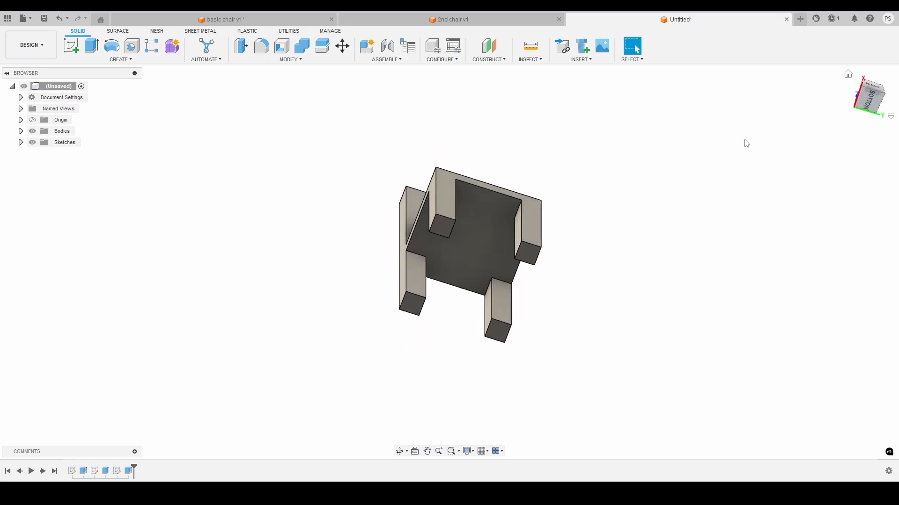
left_click(92, 45)
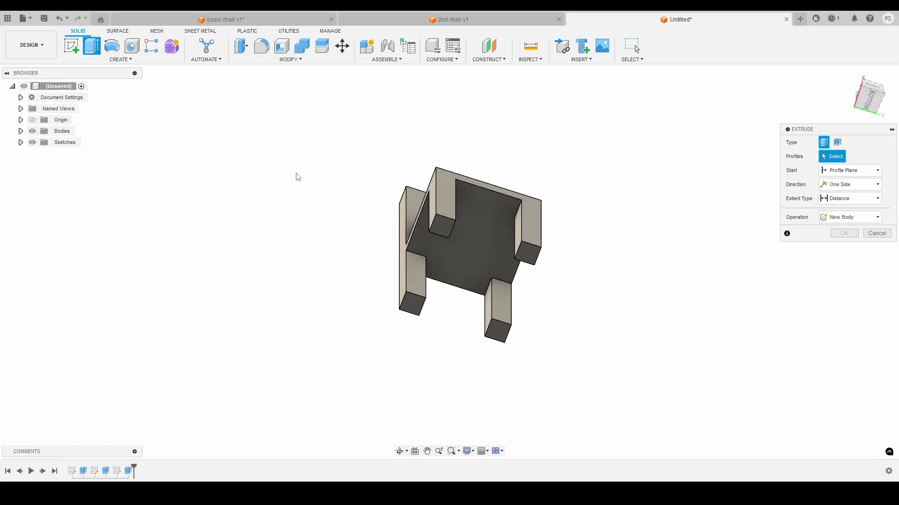
left_click(482, 236)
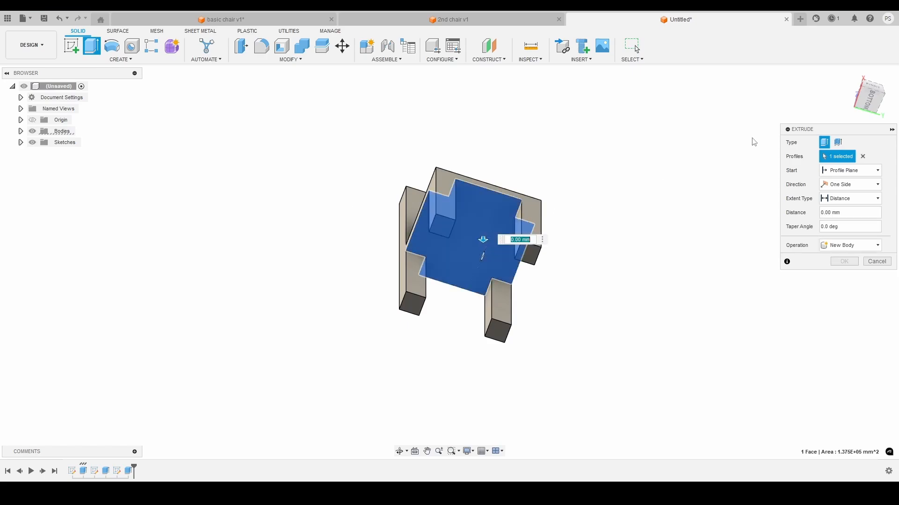
left_click(873, 93)
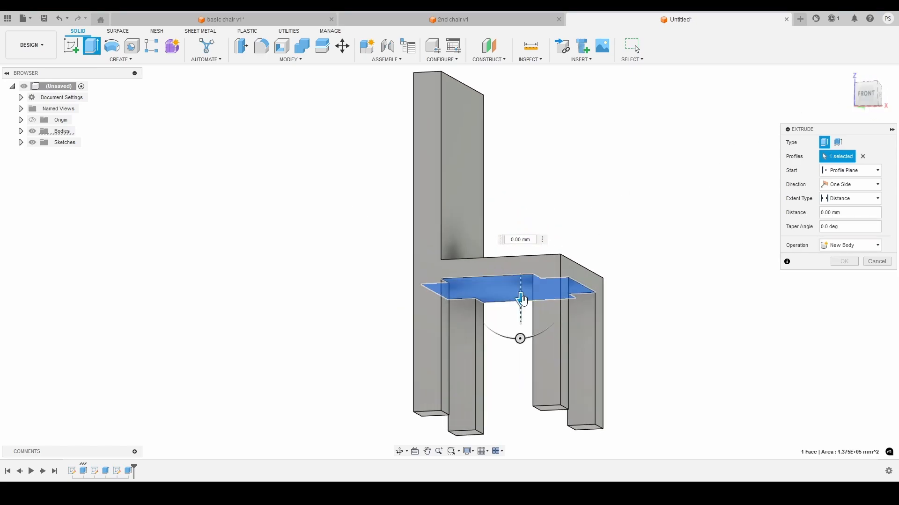
left_click_drag(522, 301, 518, 307)
left_click(844, 262)
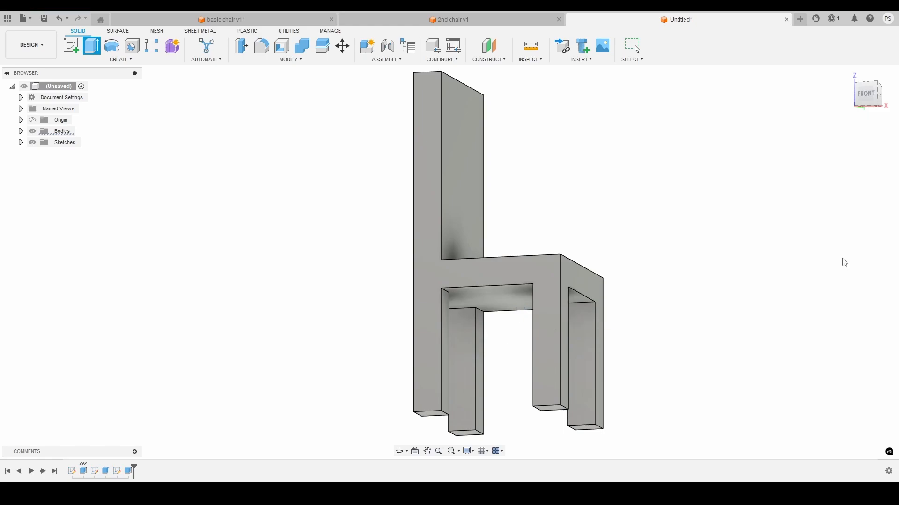
scroll(584, 267, "down", 2)
left_click_drag(863, 100, 852, 117)
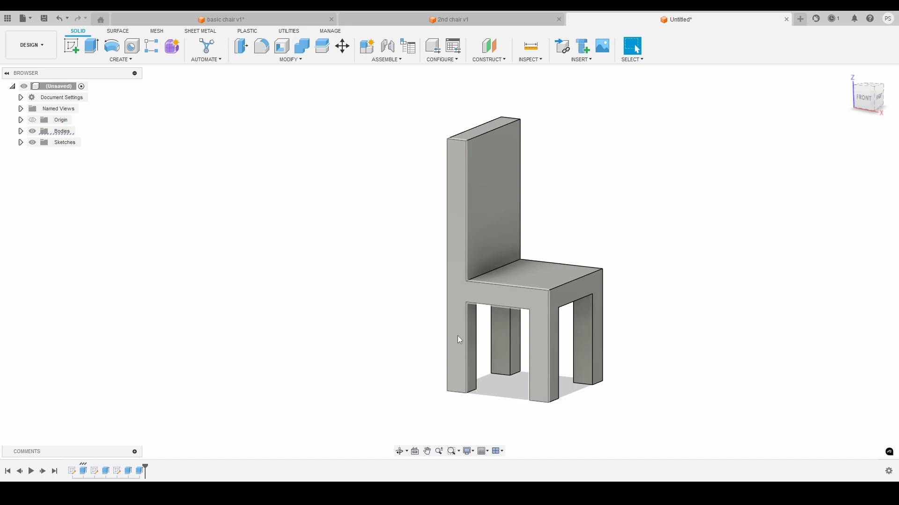
left_click(60, 17)
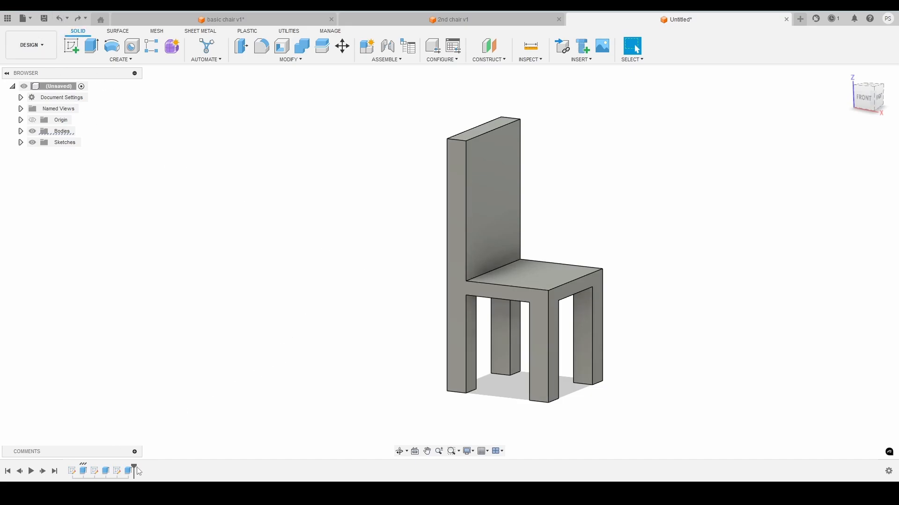
- Edit the seat slab's original extrusion in the design history and set its distance to 75 mm
double_click(83, 474)
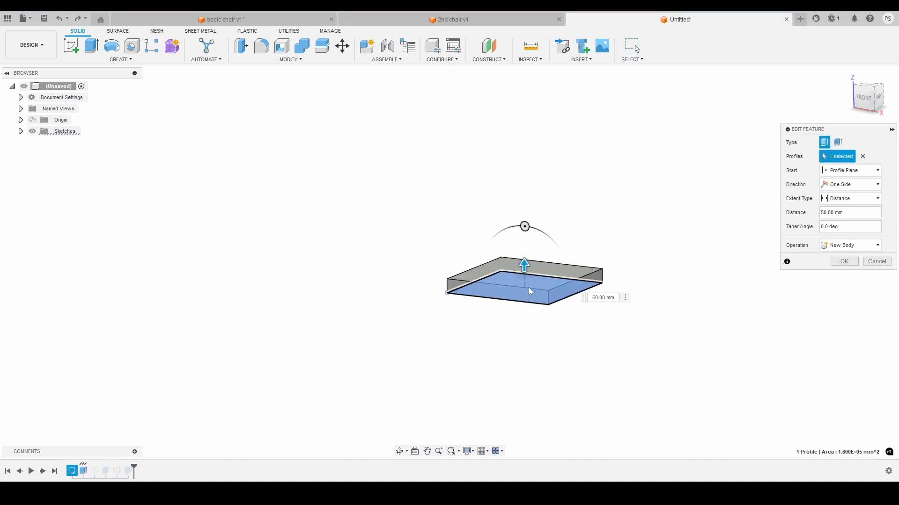
scroll(525, 268, "up", 2)
left_click_drag(525, 269, 530, 259)
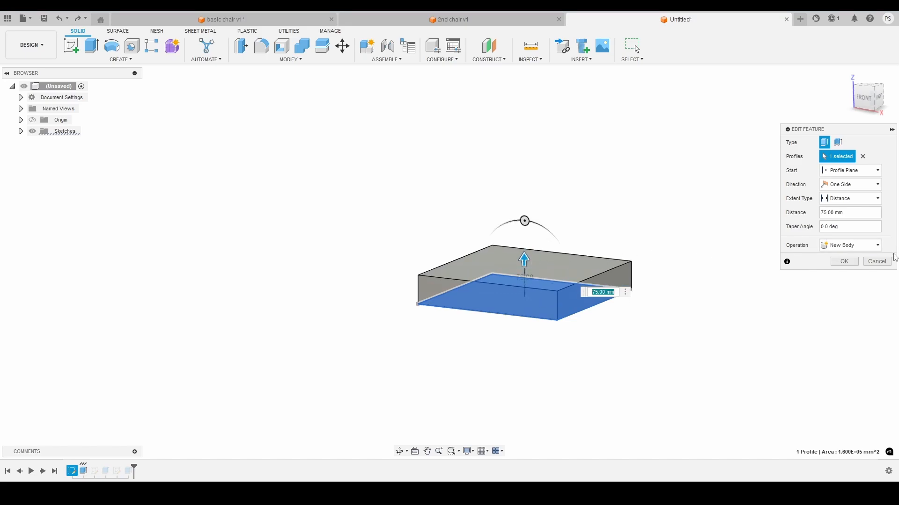
left_click(844, 261)
scroll(576, 260, "down", 4)
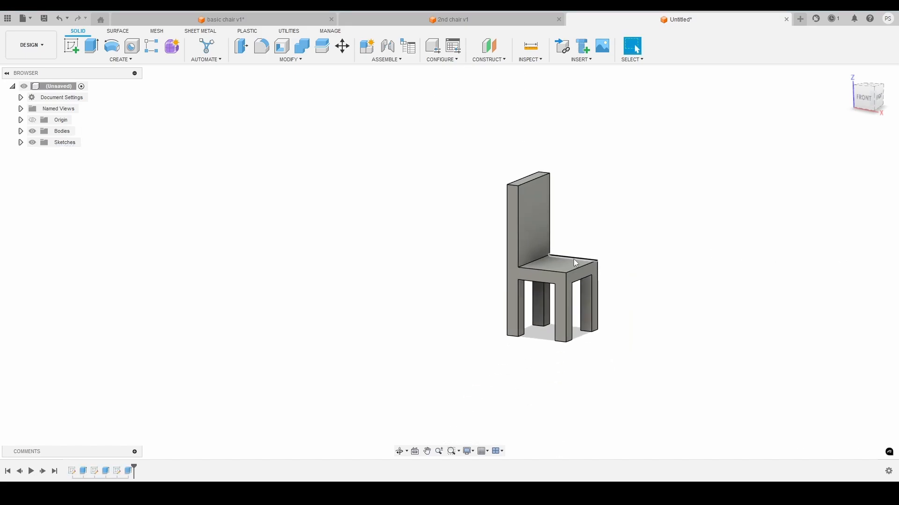
middle_click_drag(574, 260, 566, 260, "shift")
middle_click_drag(449, 263, 391, 249, "shift")
left_click(847, 76)
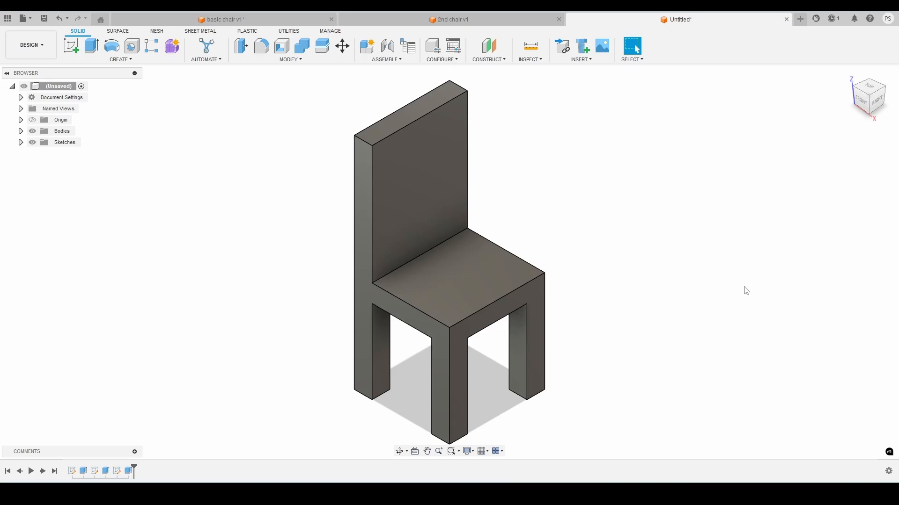
- Switch to the 2nd chair v1 design and examine the wooden chair from the front
left_click(457, 16)
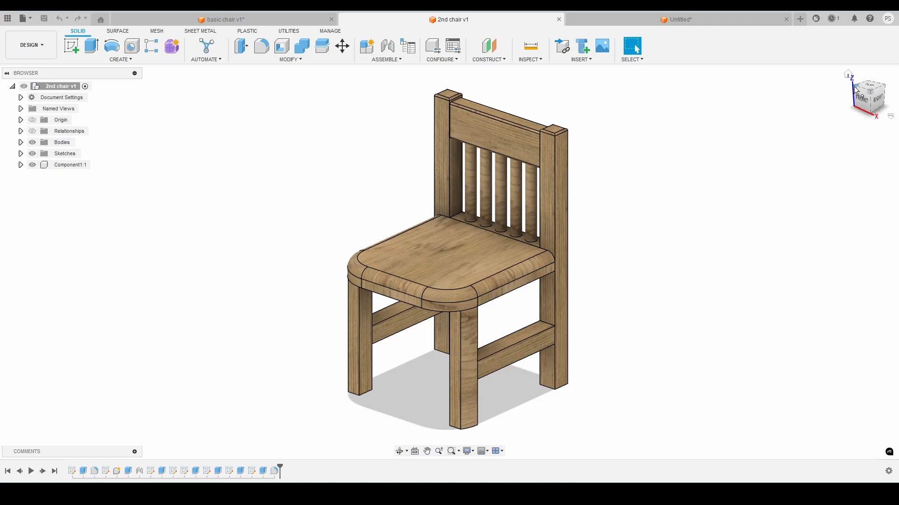
left_click(862, 94)
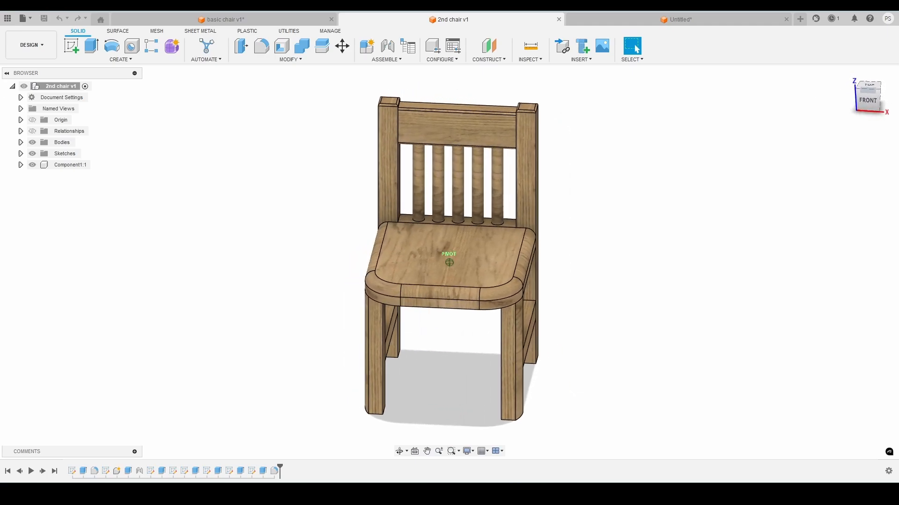
- Create a new design and start a sketch on the horizontal XY plane
left_click(871, 95)
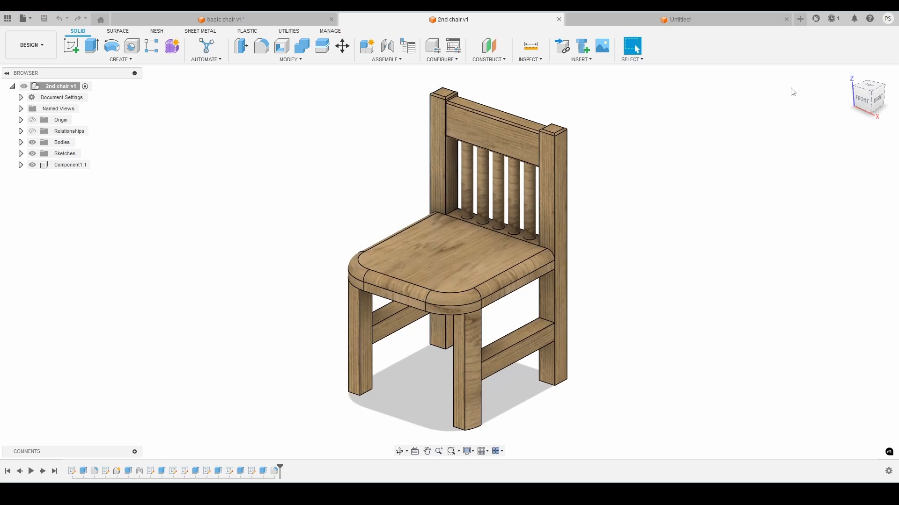
left_click(801, 19)
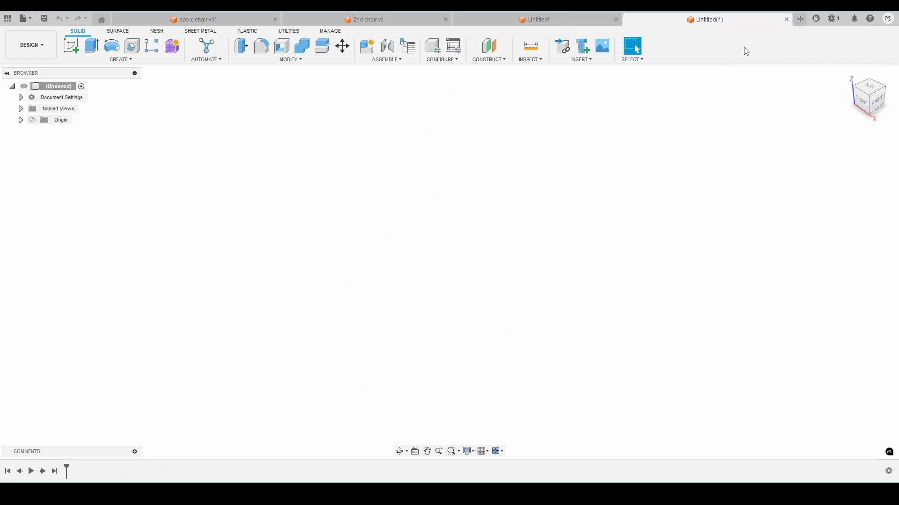
left_click(71, 51)
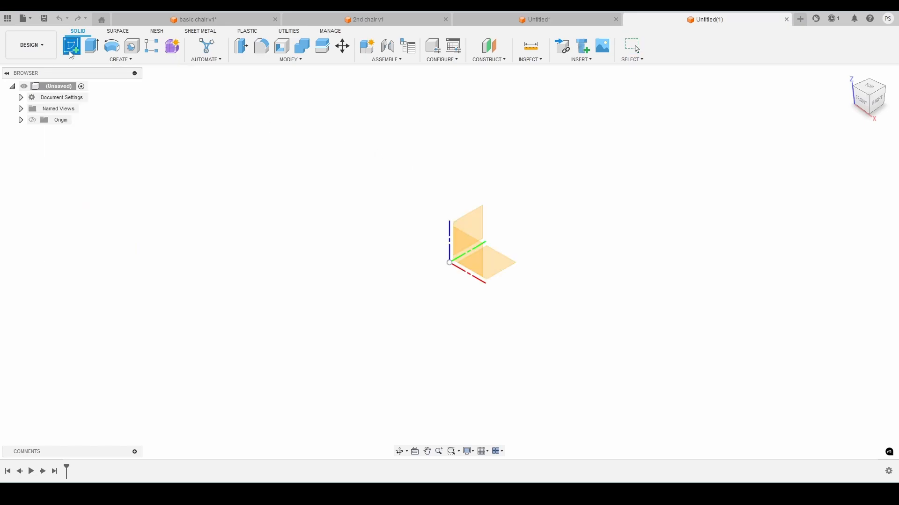
left_click(506, 258)
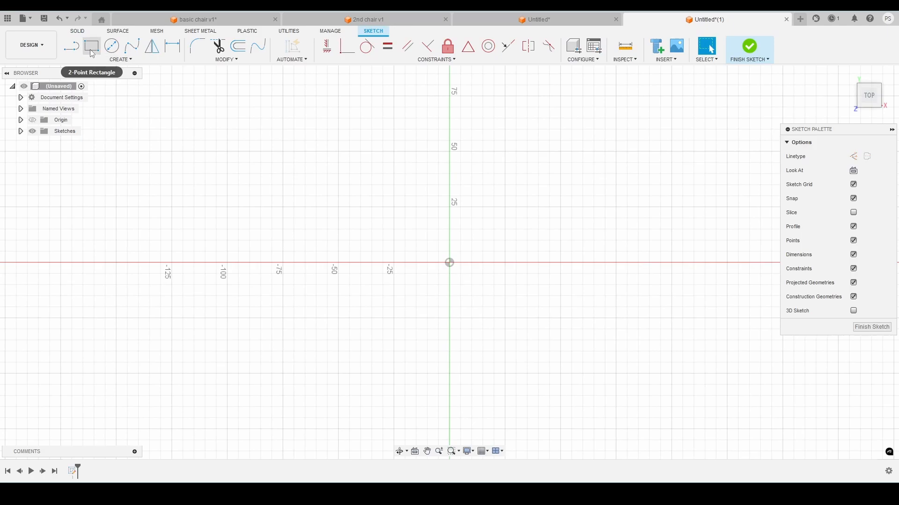
- Draw a 400 by 400 mm two-point rectangle from the origin as the seat outline
left_click(92, 52)
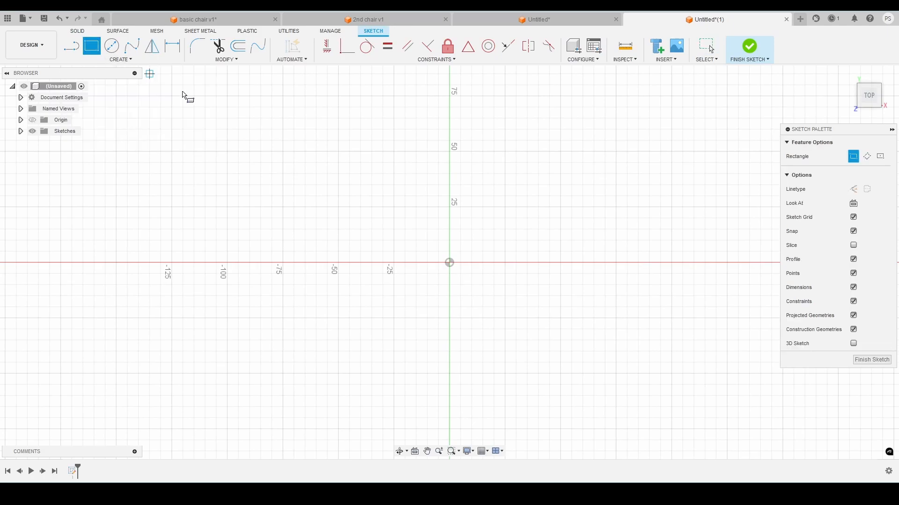
left_click(452, 265)
scroll(452, 265, "down", 5)
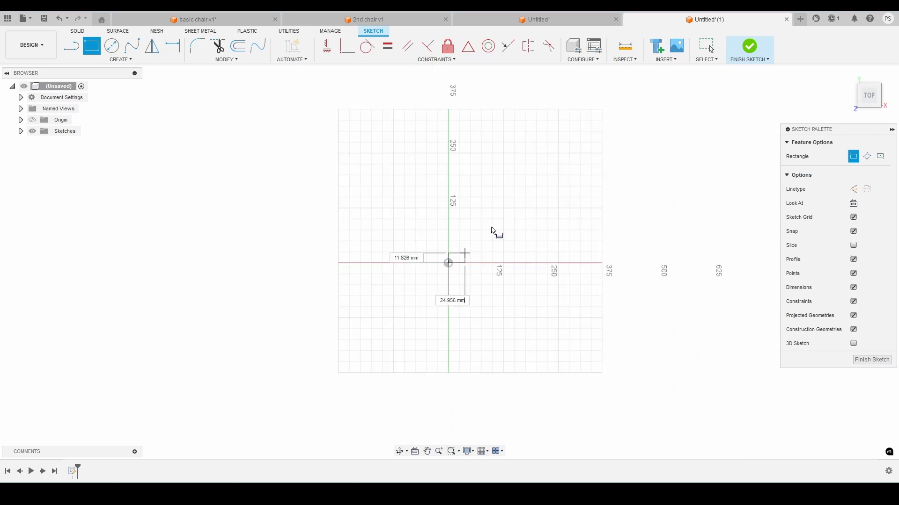
scroll(545, 155, "down", 3)
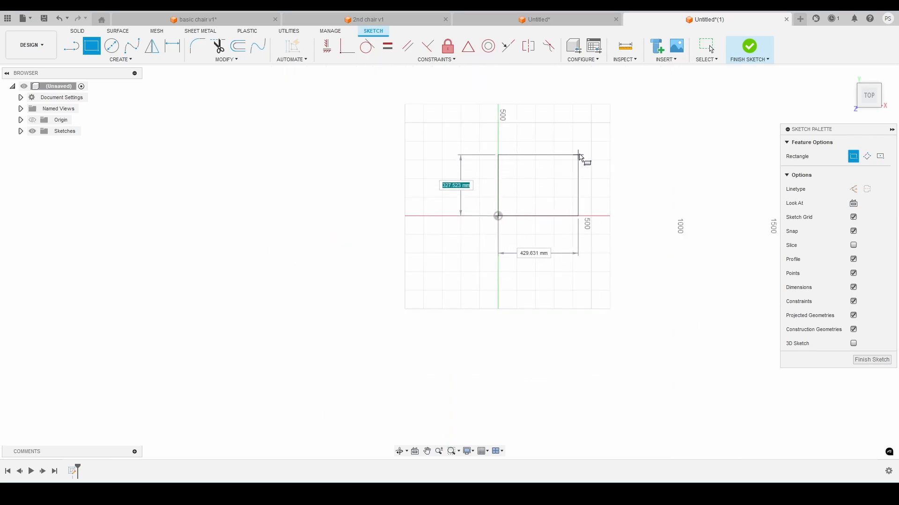
scroll(585, 141, "up", 1)
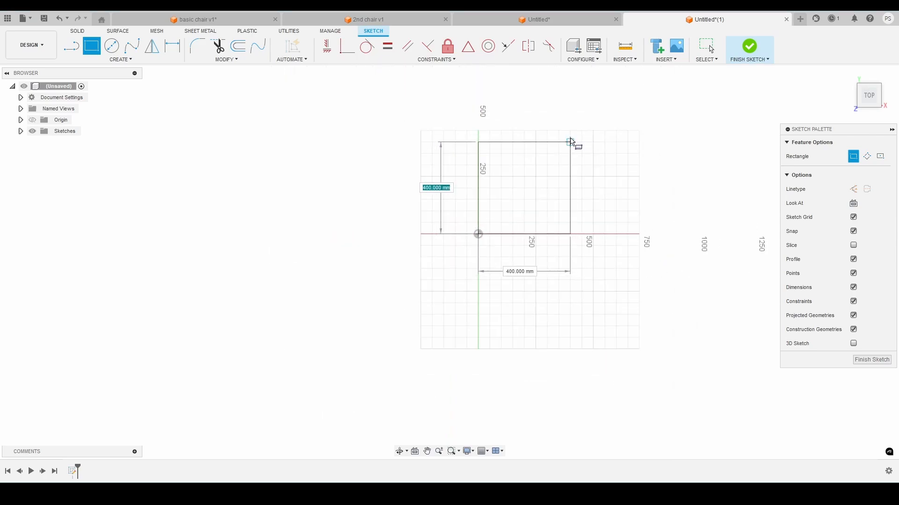
left_click(570, 141)
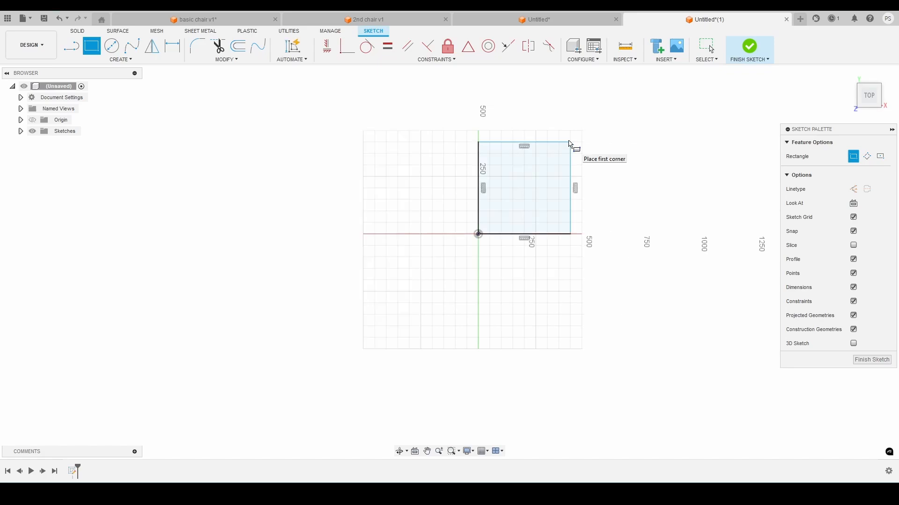
mouse_move(870, 98)
left_mouse_down()
mouse_move(856, 98)
mouse_move(861, 103)
left_mouse_up()
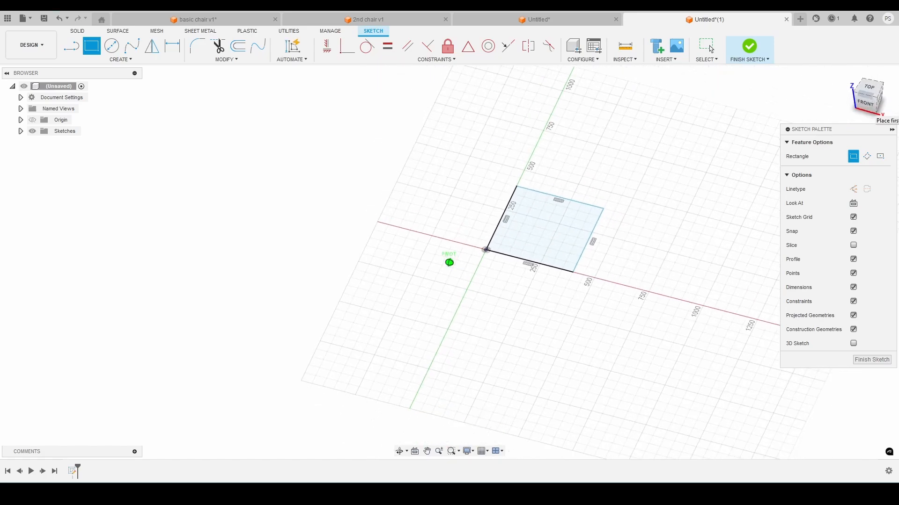
scroll(646, 213, "up", 3)
- Check the seat shape in the 2nd chair v1 design, round the rectangle's two front corners with 100 mm sketch fillets, and finish the sketch
left_click(402, 21)
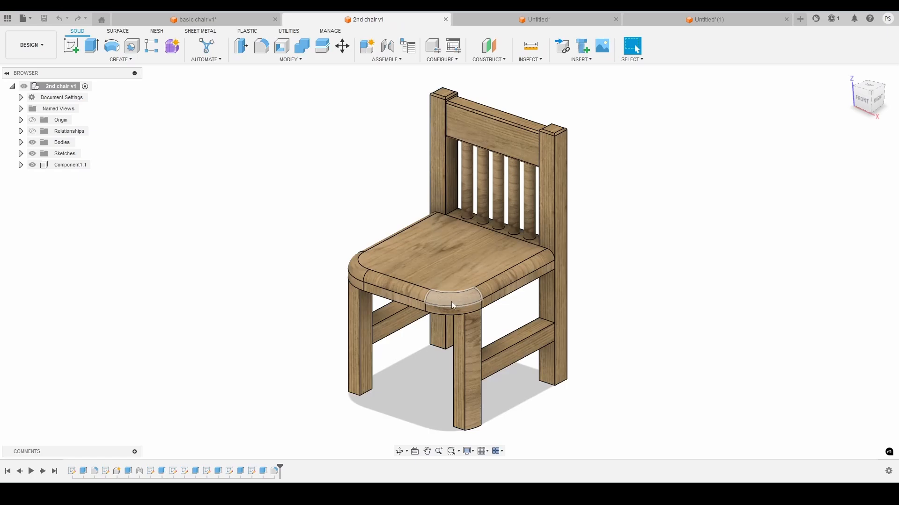
left_click(720, 21)
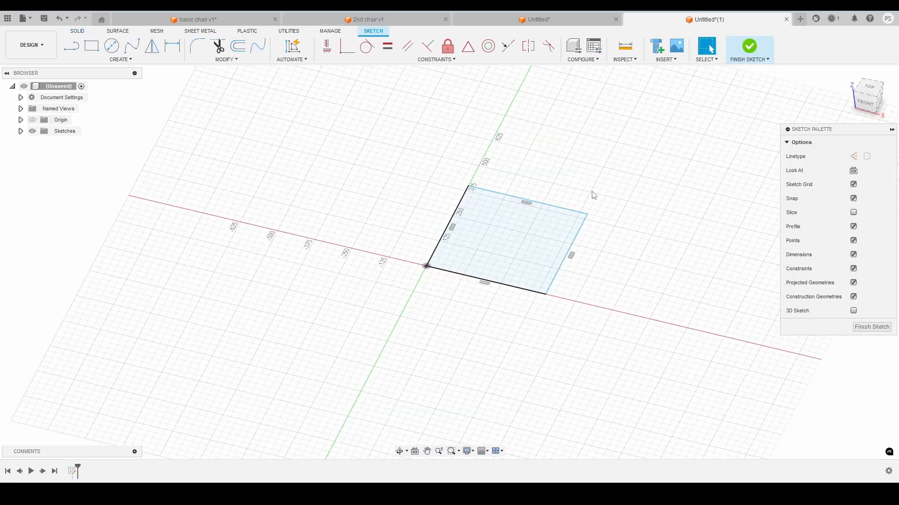
left_click(197, 46)
left_click_drag(863, 101, 873, 121)
scroll(445, 285, "up", 3)
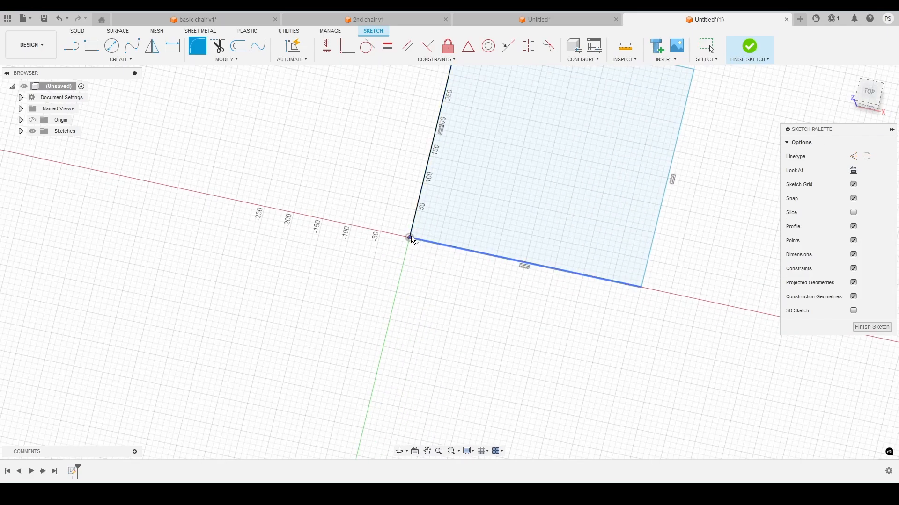
left_click(411, 238)
scroll(435, 238, "down", 3)
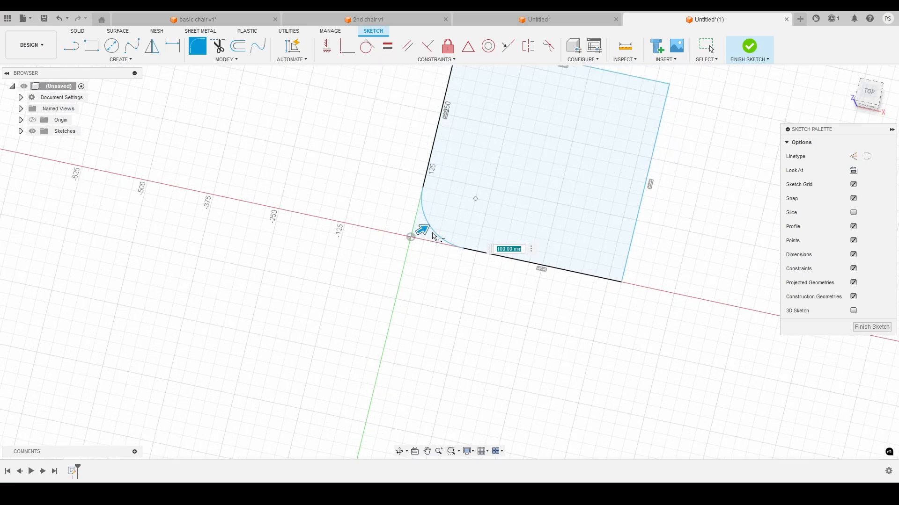
left_click(621, 282)
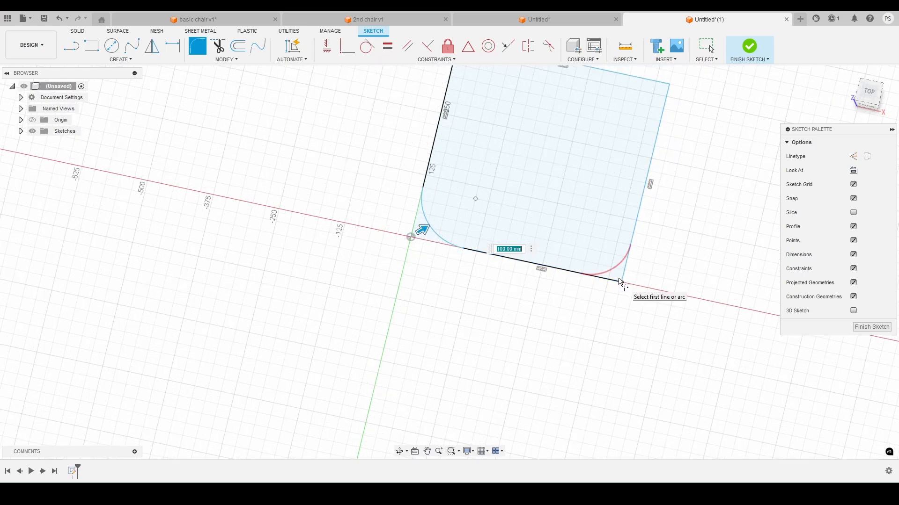
scroll(517, 266, "down", 2)
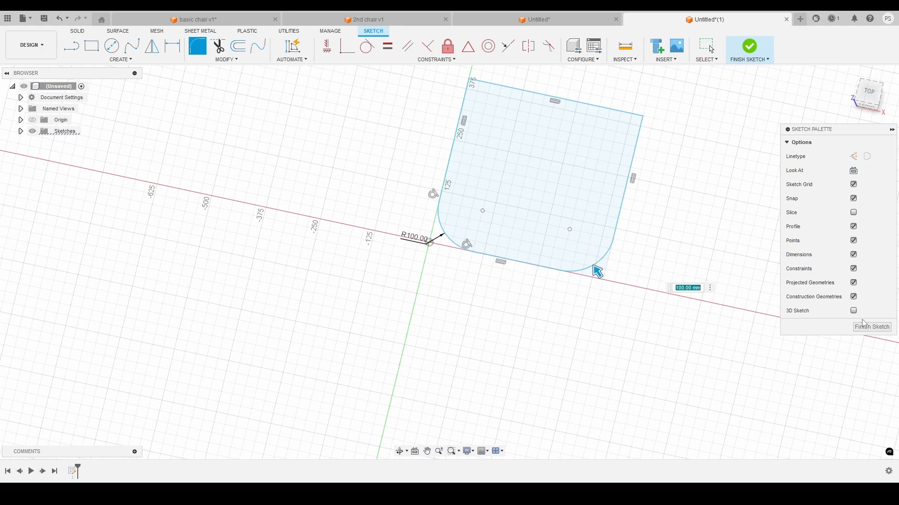
left_click(869, 333)
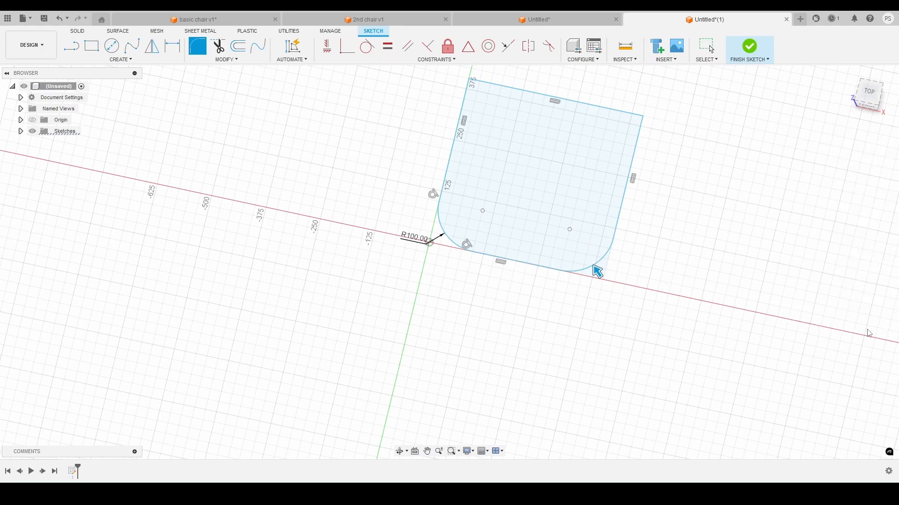
- Extrude the rounded seat profile 50 mm upward as a new body
left_click(867, 90)
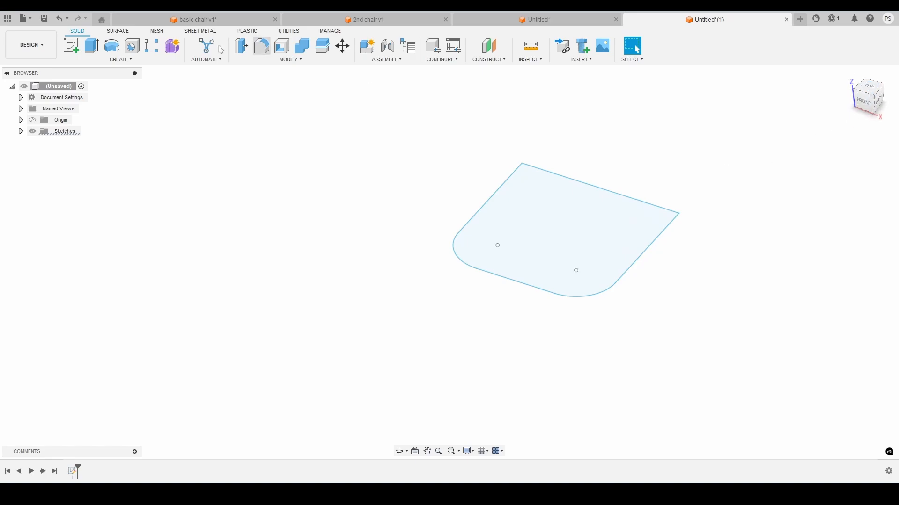
left_click(91, 47)
left_click_drag(557, 229, 559, 209)
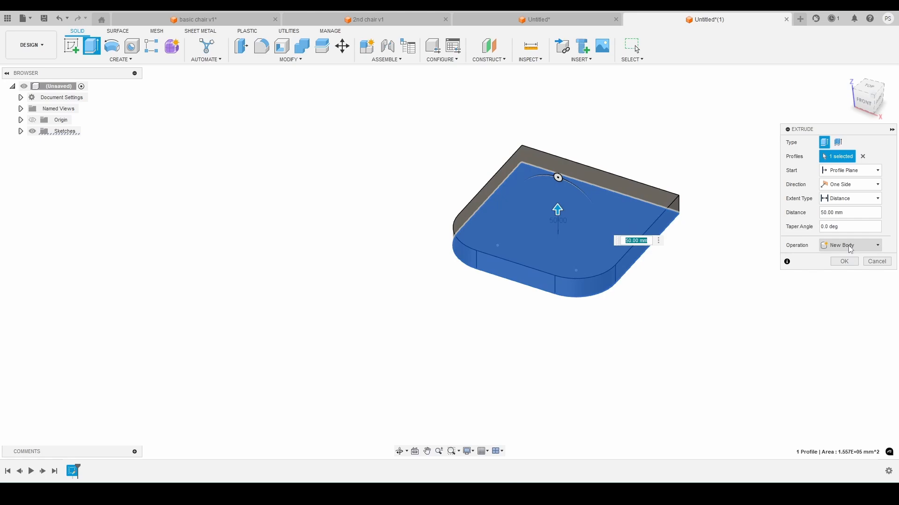
left_click(844, 261)
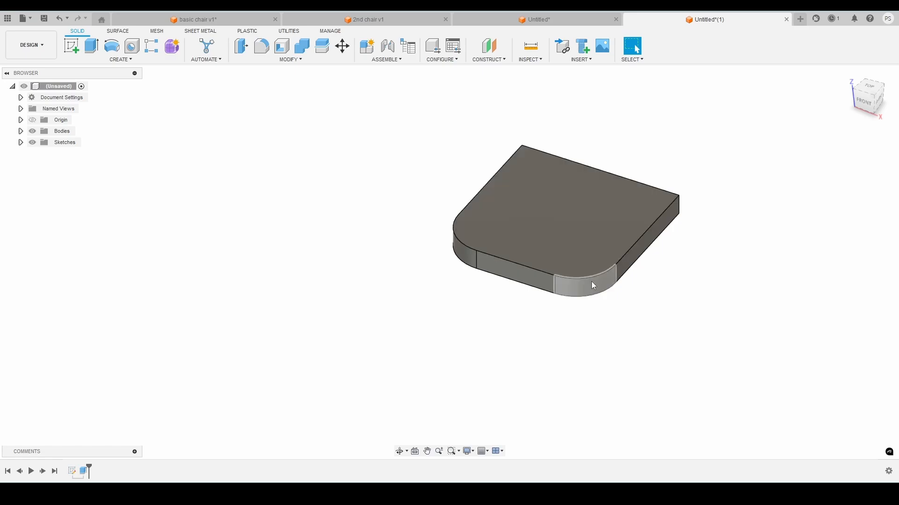
- Fillet the seat's upper front, side and rounded-corner edges with a 20 mm radius, leaving the back edge sharp
left_click(262, 47)
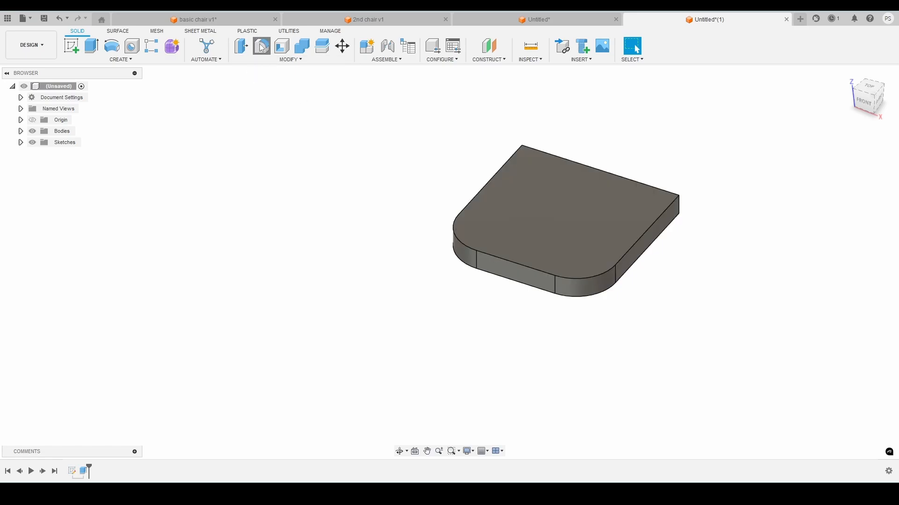
left_click(456, 226)
scroll(457, 223, "up", 2)
type("20")
key("Return")
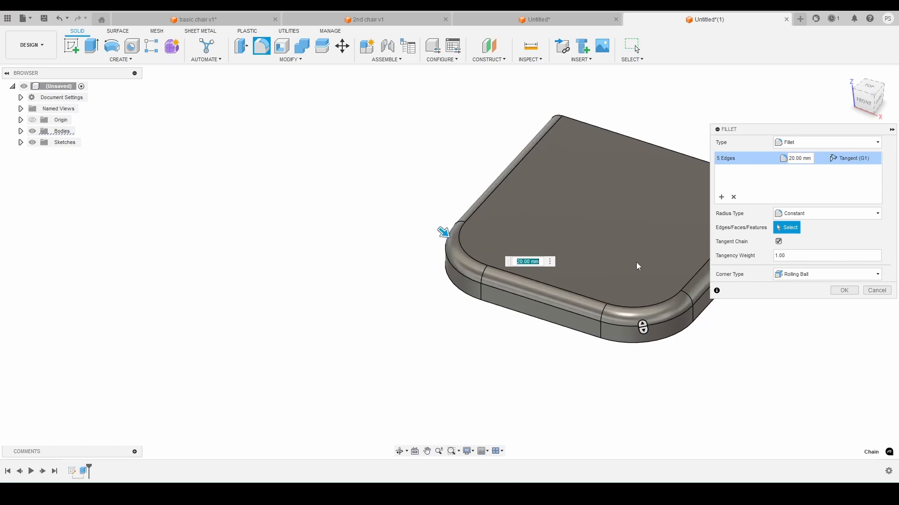
left_click(845, 291)
scroll(478, 236, "down", 3)
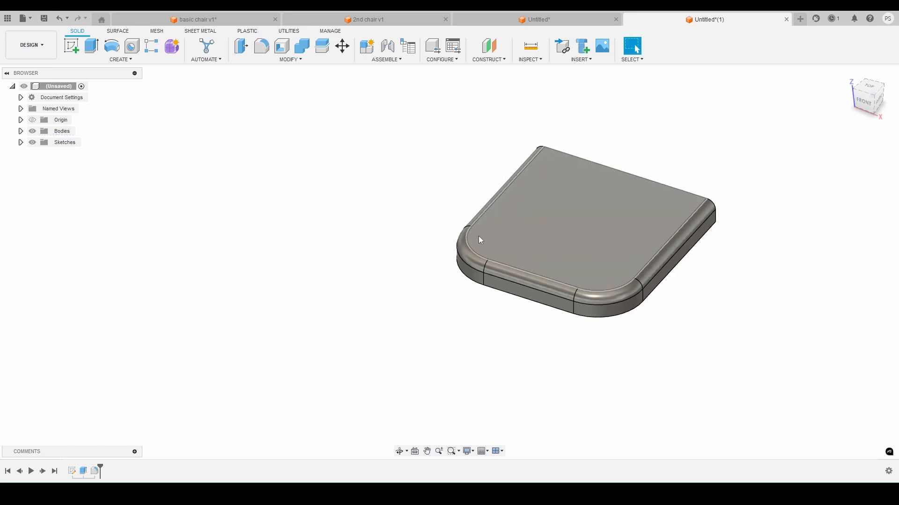
- Switch to the 2nd chair v1 design and examine its legs, side rails and backrest posts from the back and right side
mouse_move(869, 104)
left_mouse_down()
mouse_move(861, 68)
mouse_move(842, 82)
mouse_move(840, 101)
mouse_move(878, 119)
mouse_move(867, 109)
mouse_move(864, 70)
left_mouse_up()
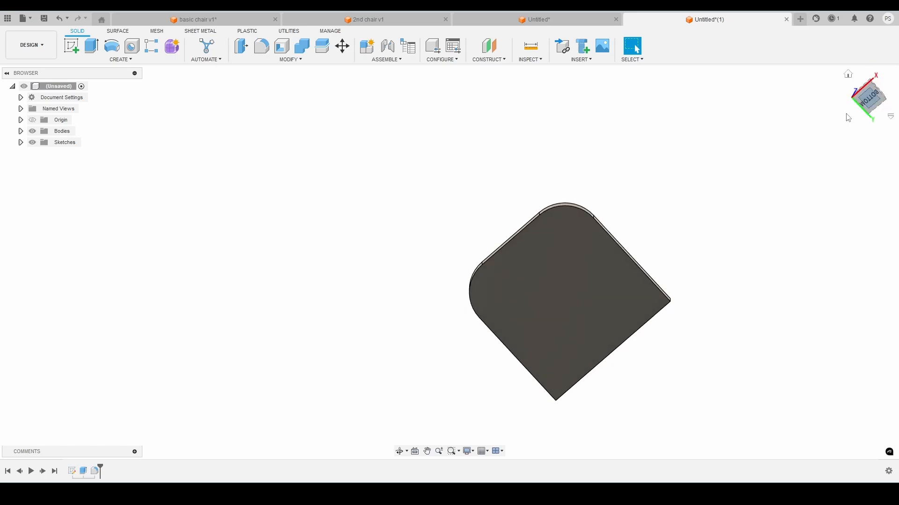
left_click(870, 97)
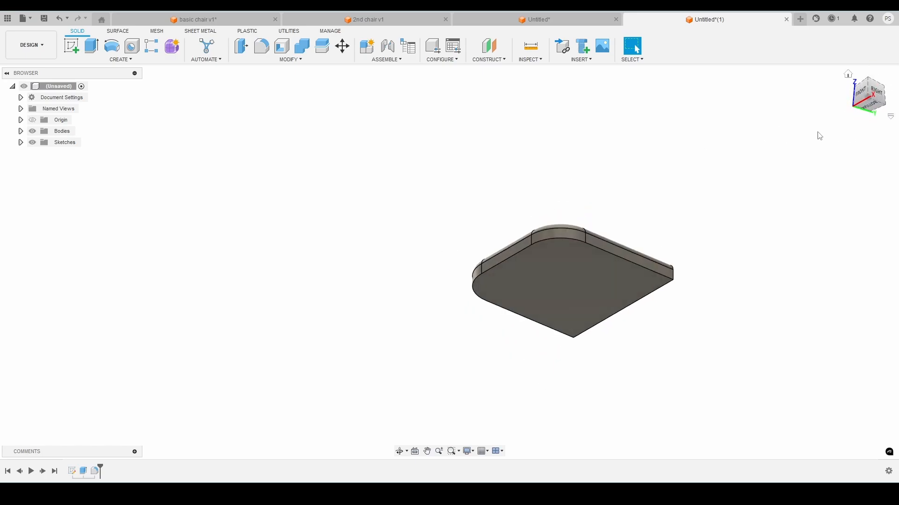
left_click(374, 22)
left_click(878, 99)
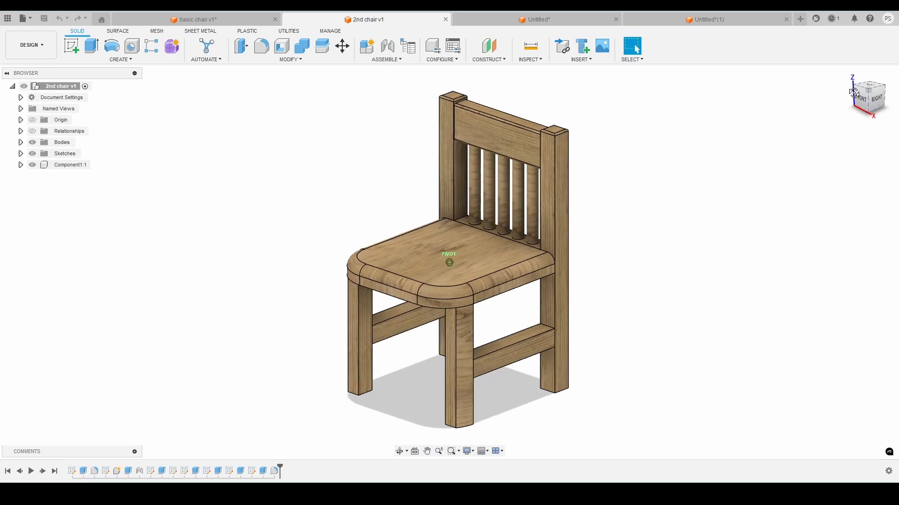
middle_click_drag(599, 197, 521, 206, "shift")
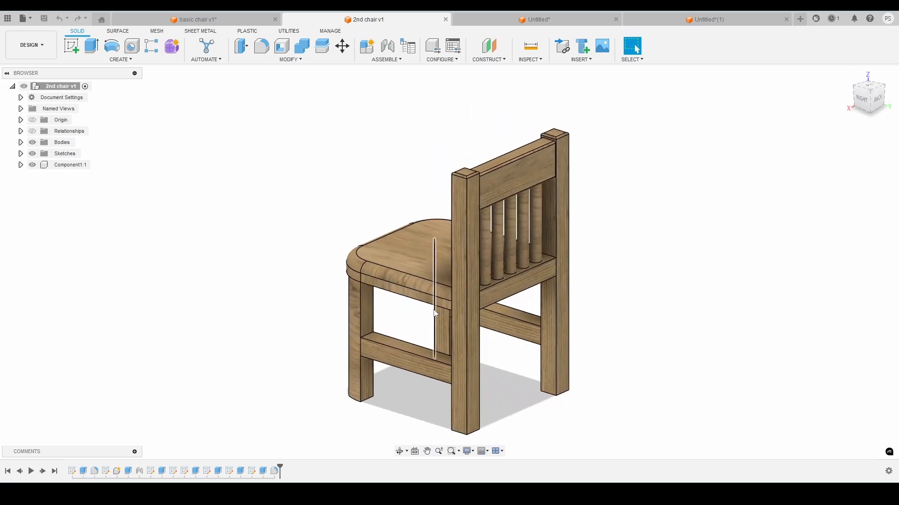
left_click(861, 99)
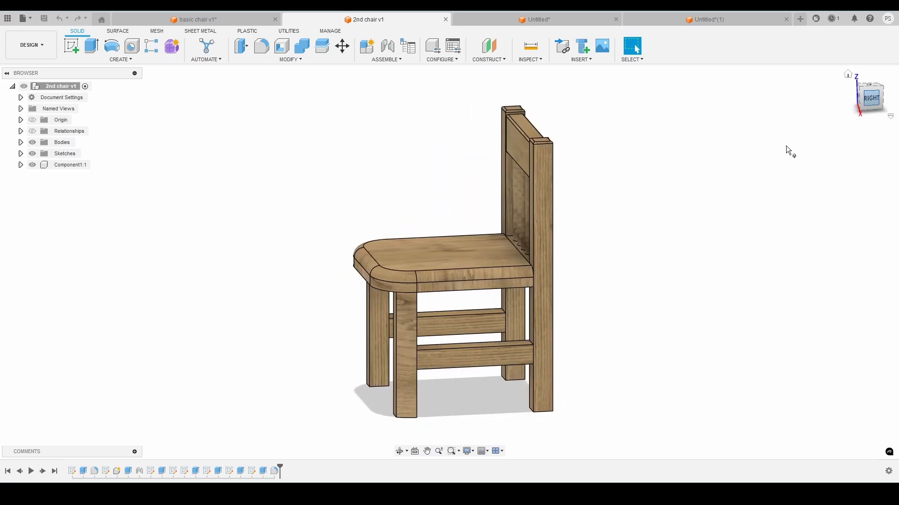
scroll(516, 276, "up", 5)
scroll(537, 263, "down", 5)
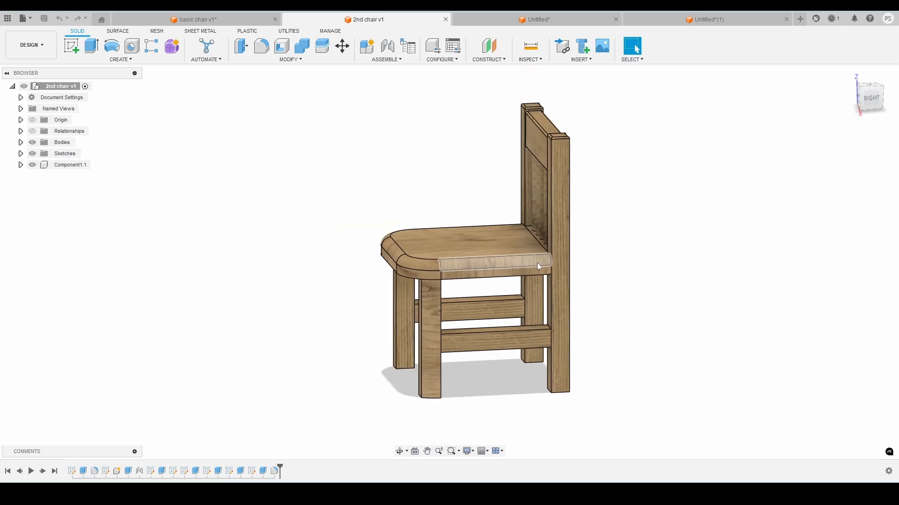
scroll(426, 300, "down", 1)
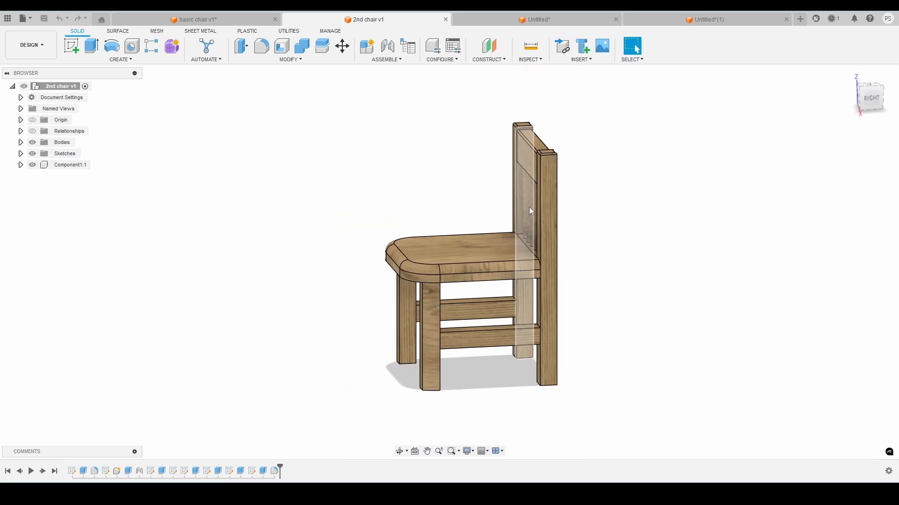
- Return to the unsaved second-chair design and sketch a 50 mm square at each rounded front corner of the seat's underside
left_click(714, 18)
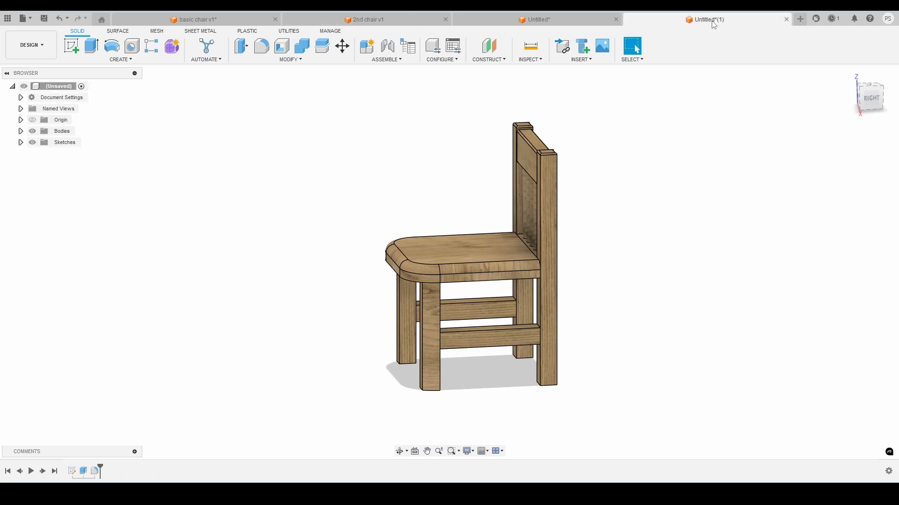
middle_click_drag(585, 192, 713, 104, "shift")
left_click(71, 46)
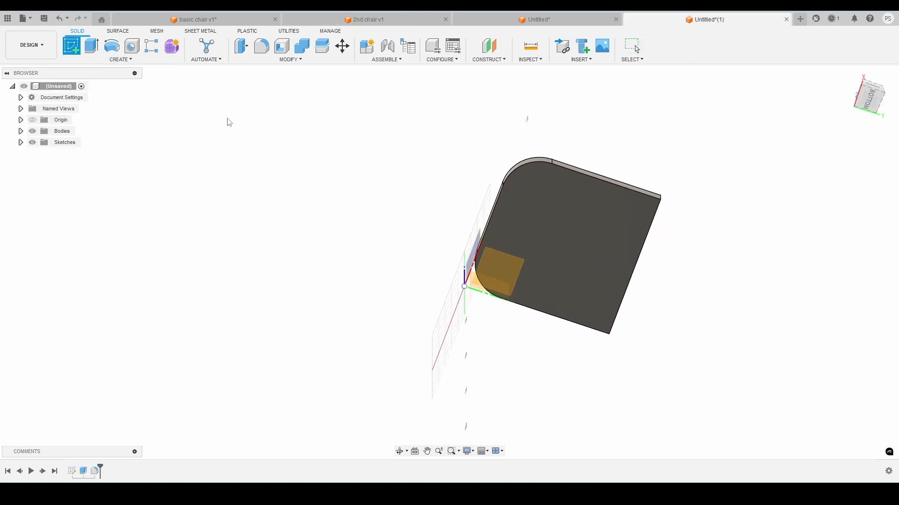
left_click(564, 209)
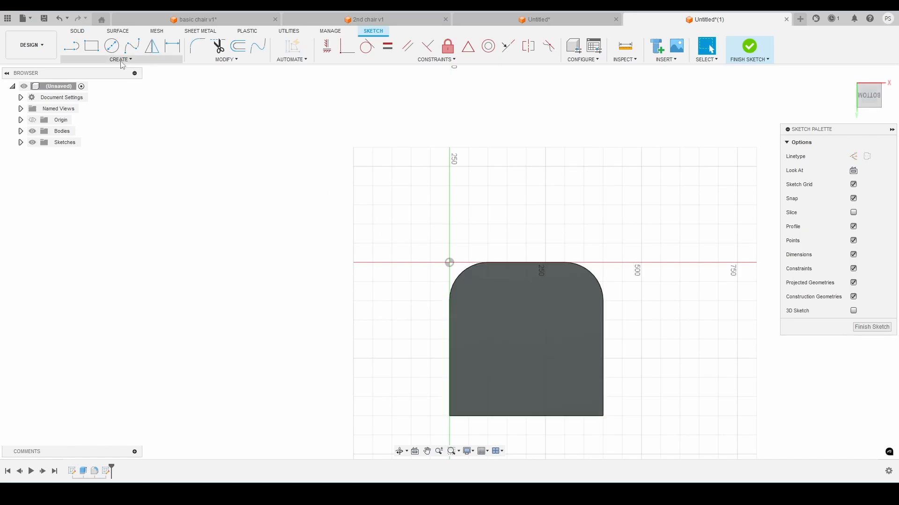
left_click(97, 50)
scroll(431, 277, "up", 5)
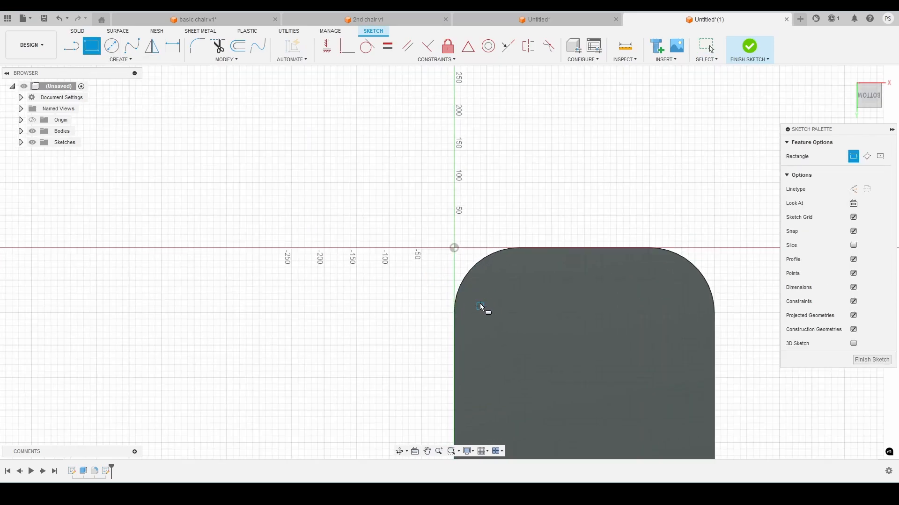
left_click(454, 313)
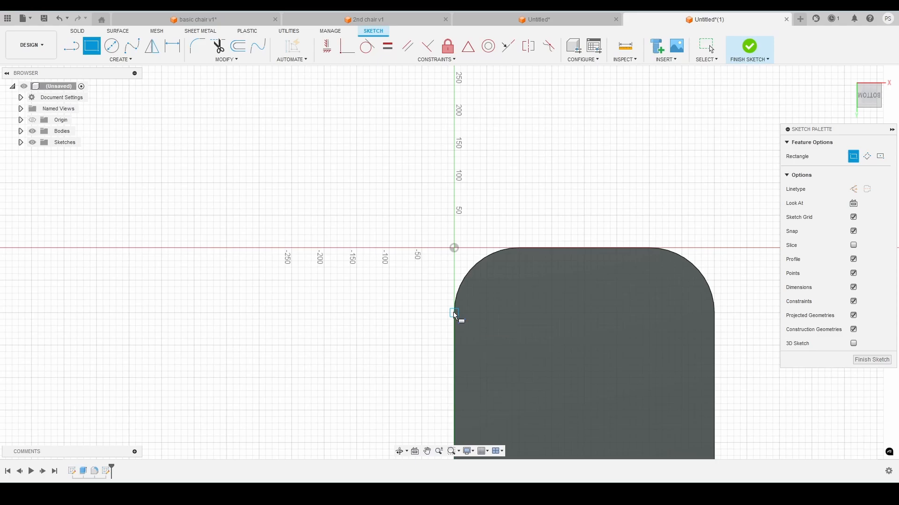
left_click(489, 281)
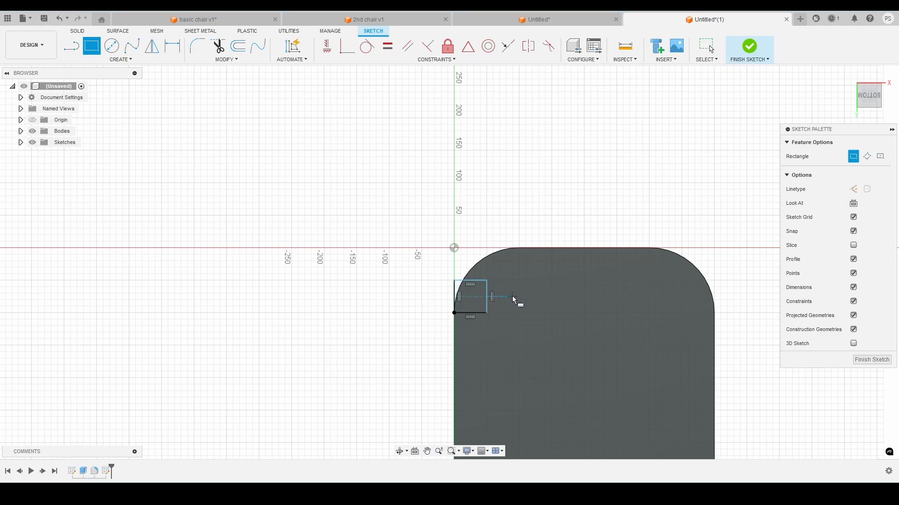
left_click(714, 313)
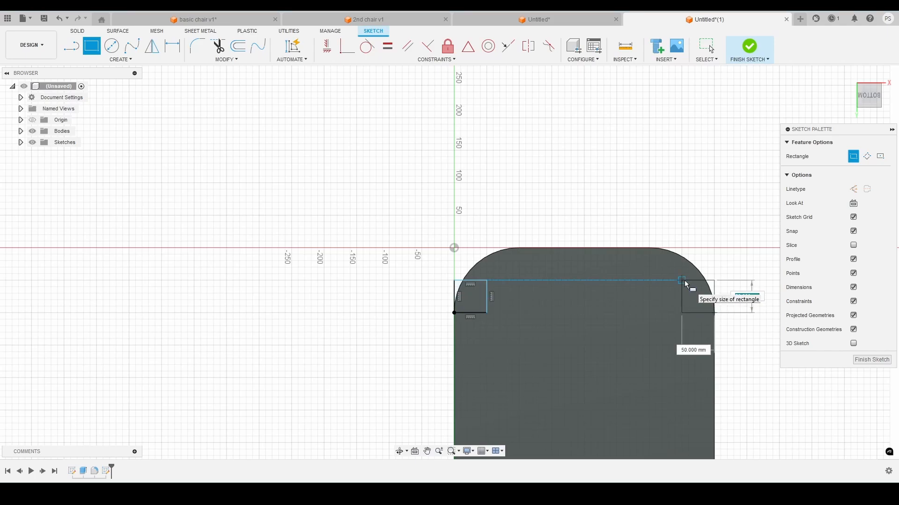
left_click(683, 280)
scroll(671, 275, "up", 3)
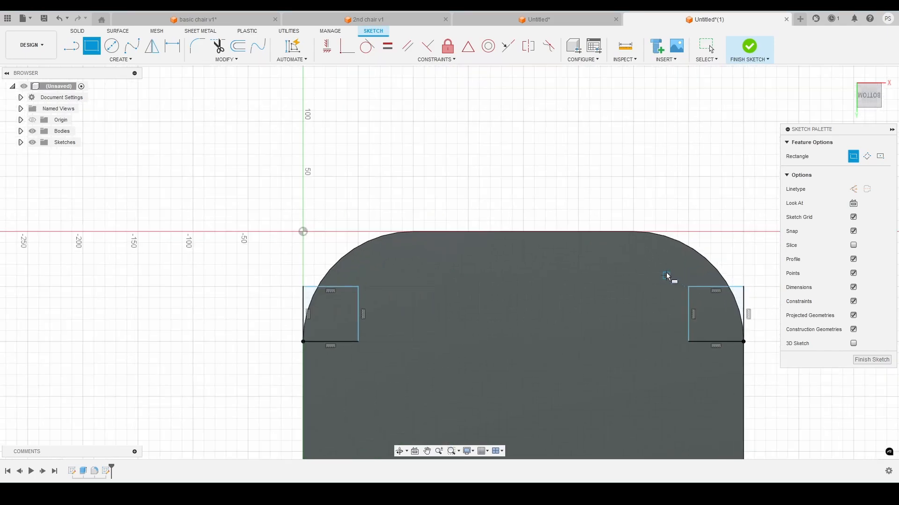
scroll(668, 275, "down", 5)
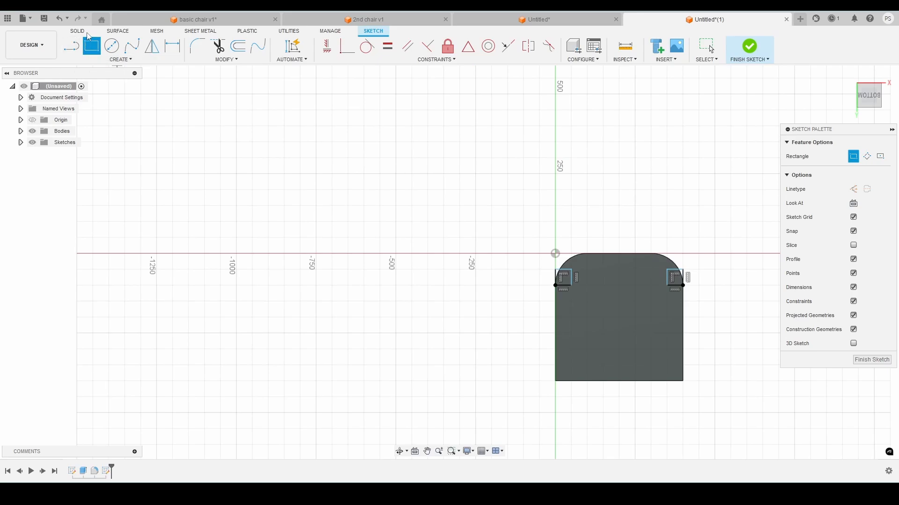
- Extrude the parts of both squares inside the seat outline 350 mm downward as front legs, joined to the seat
left_click(78, 31)
left_click(91, 46)
left_click(567, 281)
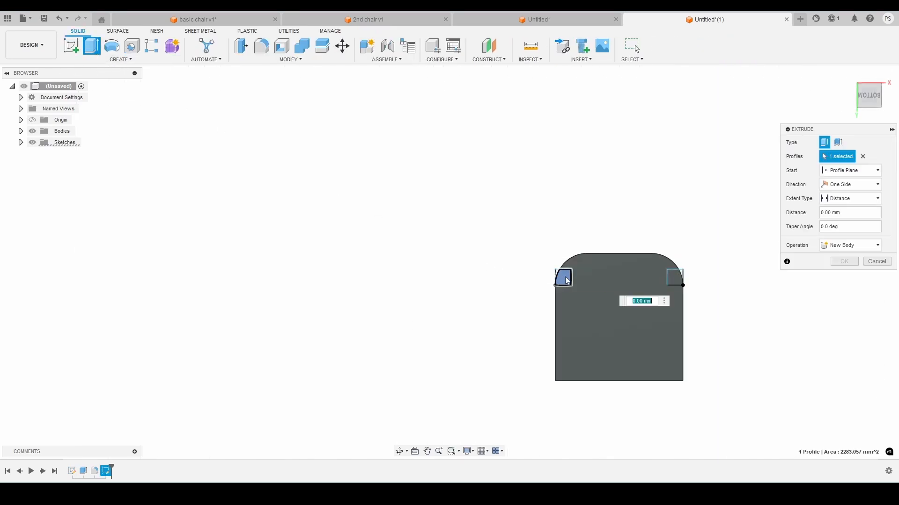
scroll(567, 281, "up", 4)
left_click(512, 267)
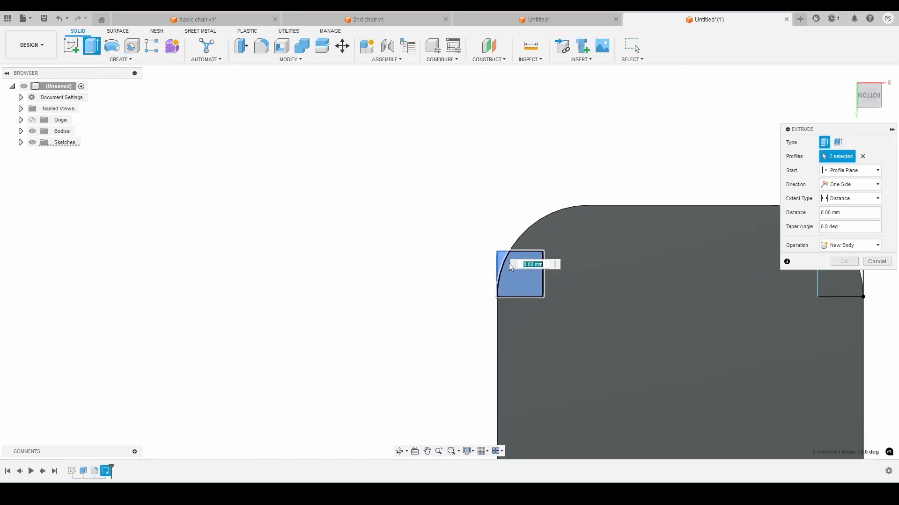
left_click(511, 267)
scroll(391, 256, "down", 3)
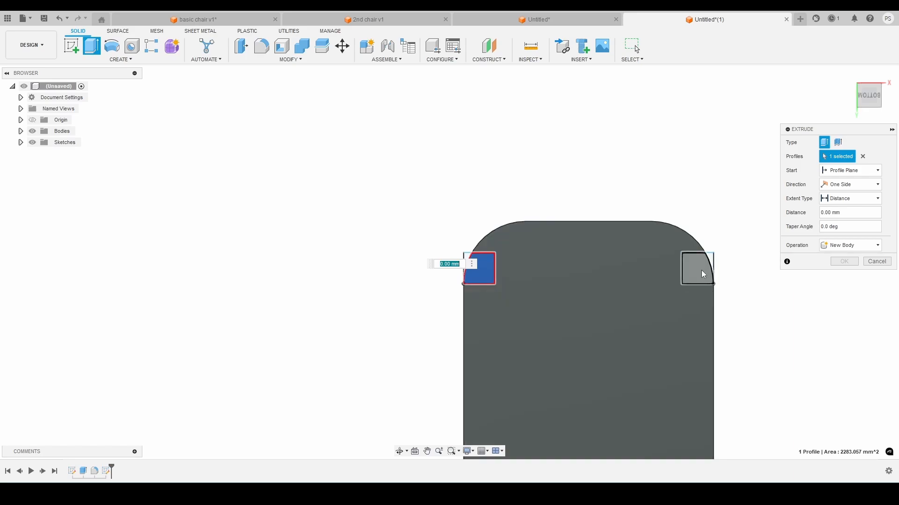
left_click(701, 271)
left_click_drag(873, 101, 865, 144)
left_click_drag(680, 274, 668, 427)
scroll(579, 281, "down", 3)
left_click_drag(629, 362, 629, 389)
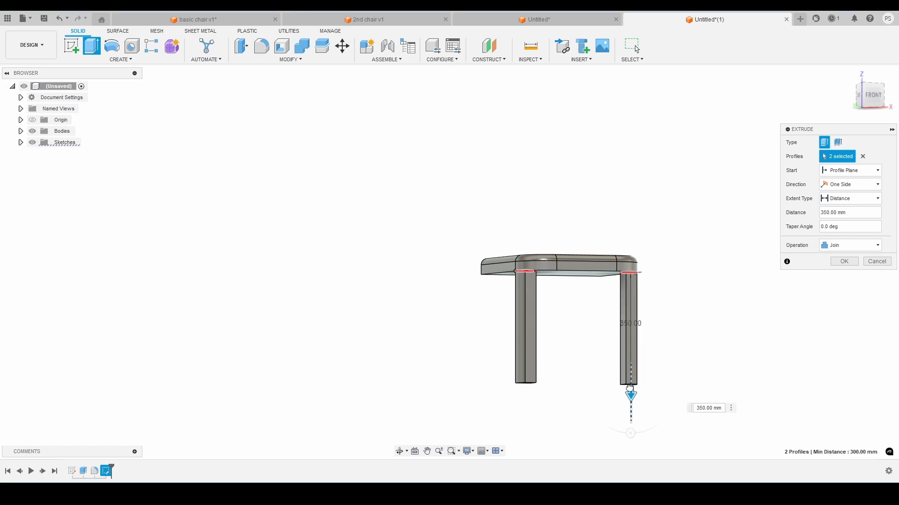
left_click_drag(630, 387, 630, 386)
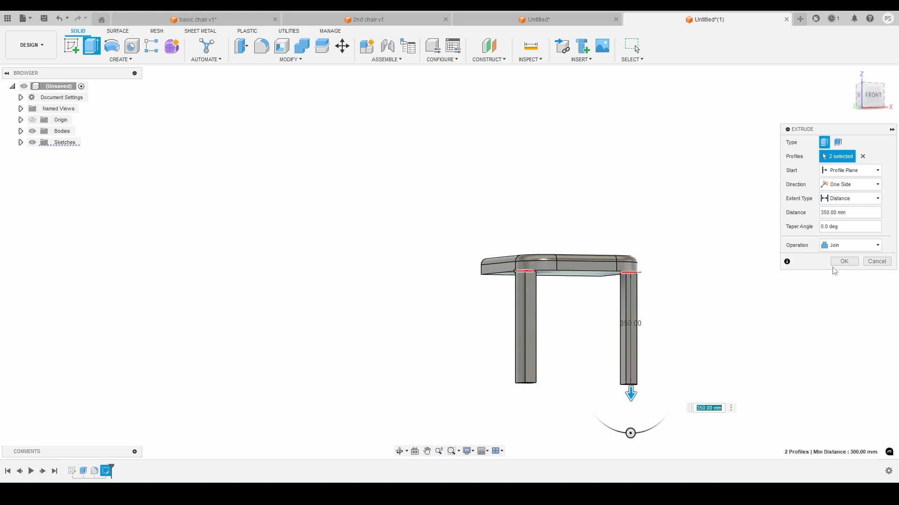
scroll(547, 287, "up", 3)
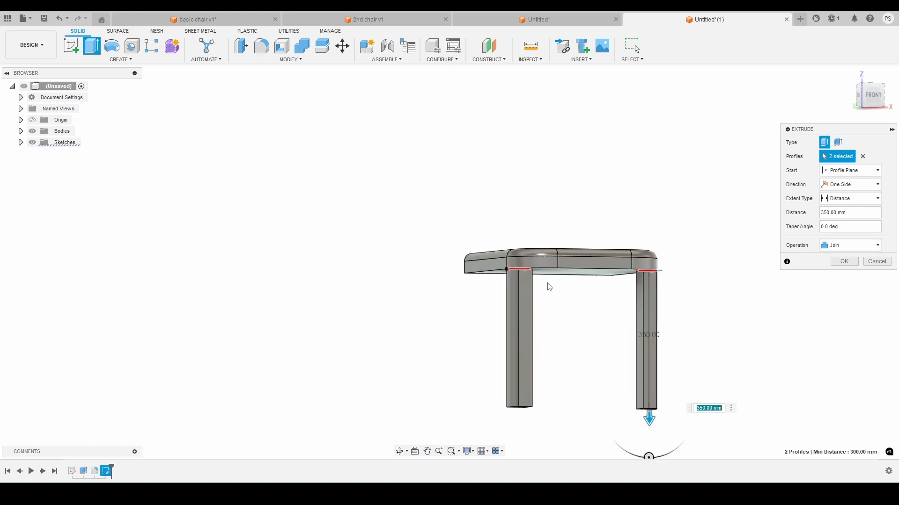
left_click(877, 245)
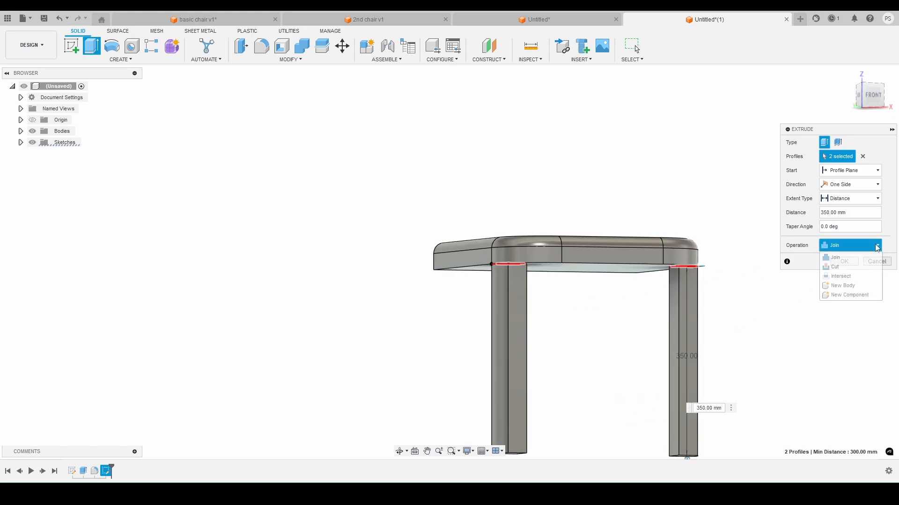
left_click(853, 286)
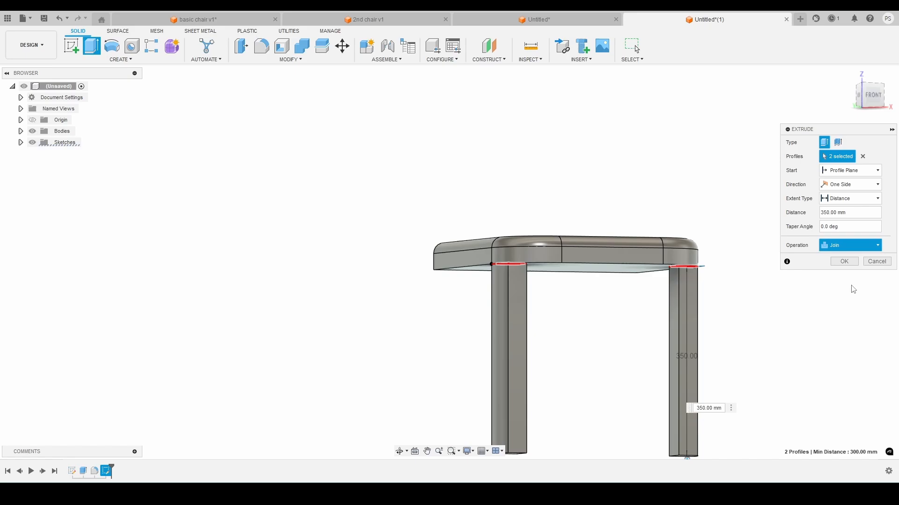
left_click(844, 261)
- Sketch two 50 mm squares on the horizontal origin plane about 50 mm behind the seat, aligned with its side edges
left_click_drag(858, 88, 897, 79)
mouse_move(449, 262)
middle_mouse_down("shift")
mouse_move(442, 244)
mouse_move(398, 281)
mouse_move(383, 267)
mouse_move(342, 288)
middle_mouse_up("shift")
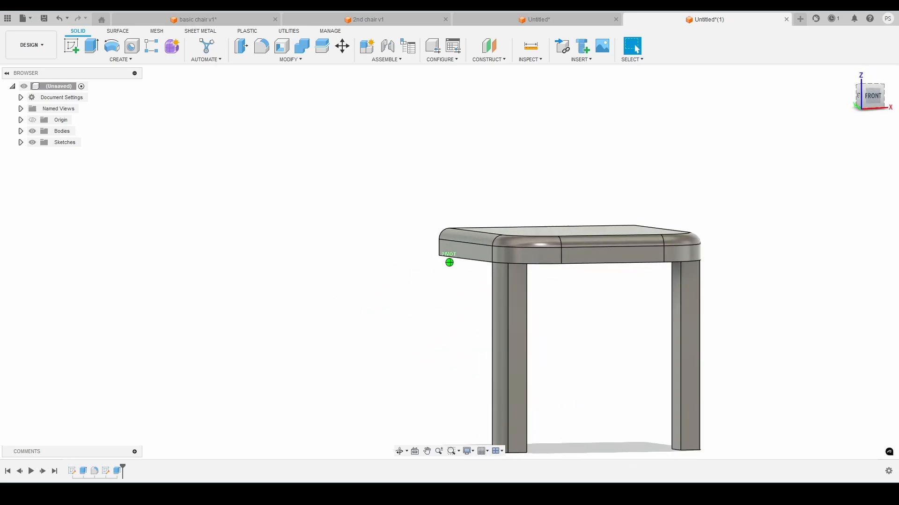
mouse_move(833, 75)
left_mouse_down()
mouse_move(880, 103)
mouse_move(886, 96)
mouse_move(875, 117)
left_mouse_up()
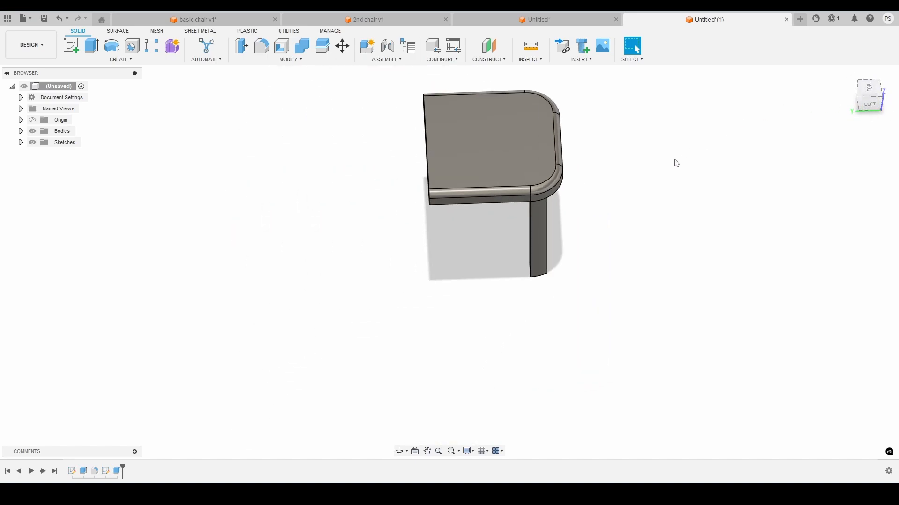
left_click(73, 45)
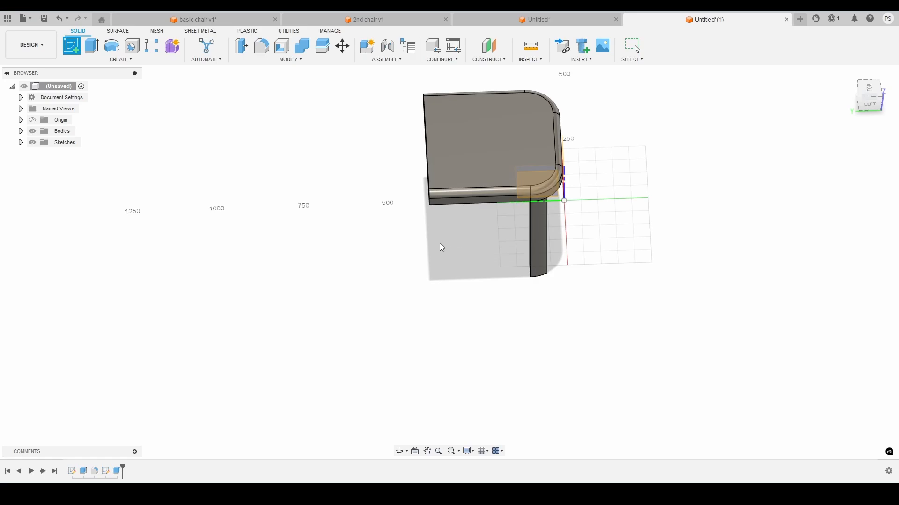
left_click(382, 252)
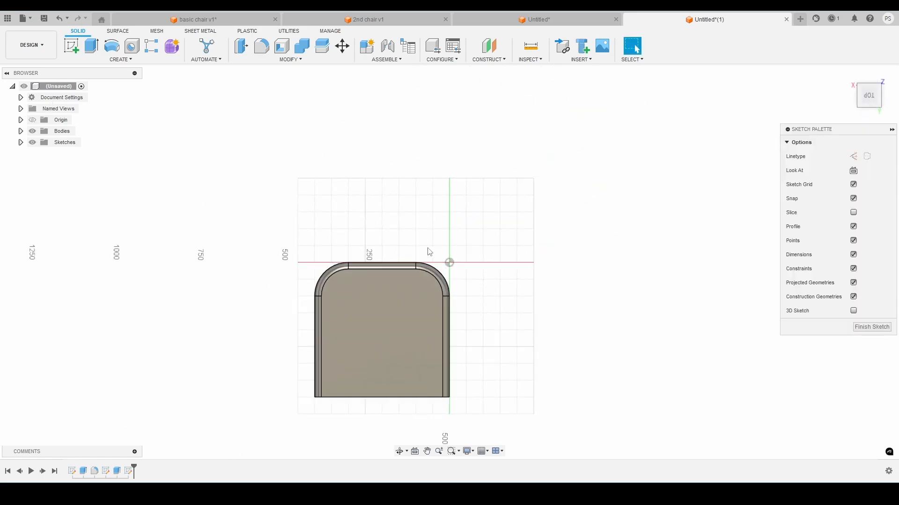
key("r")
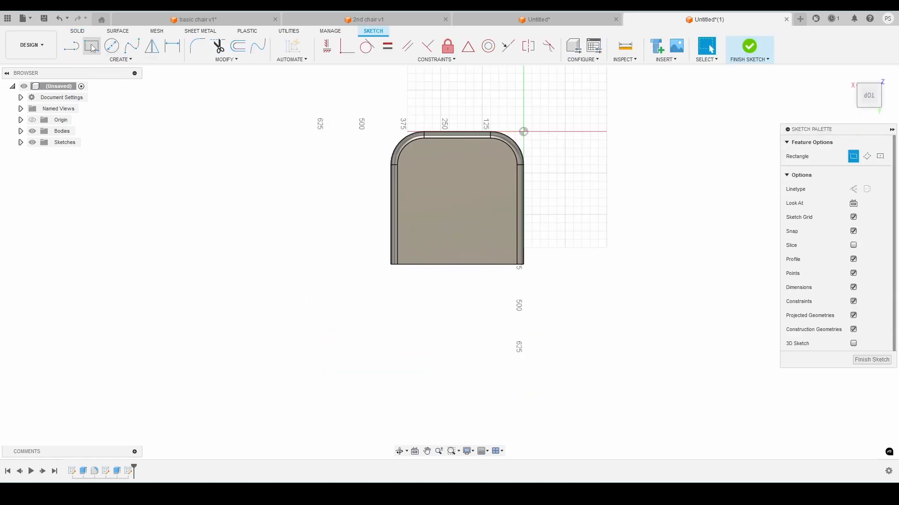
scroll(403, 294, "up", 2)
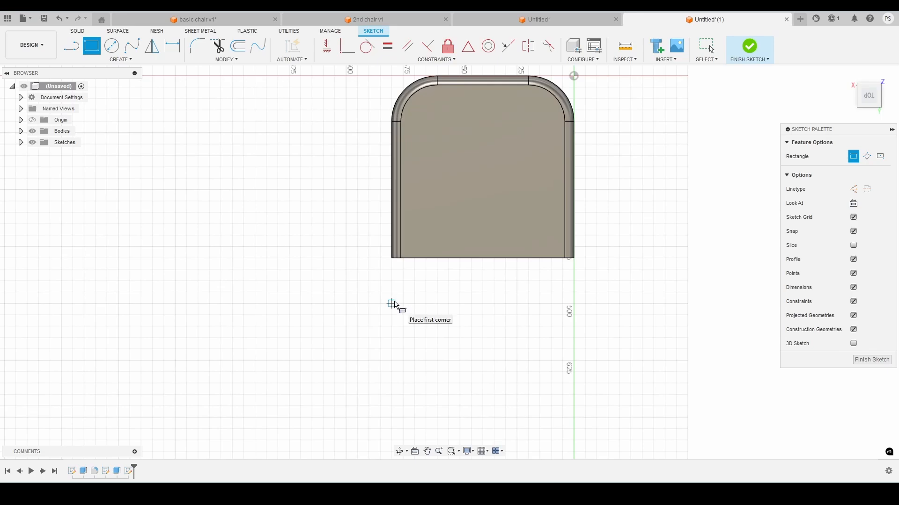
left_click(391, 303)
left_click(414, 282)
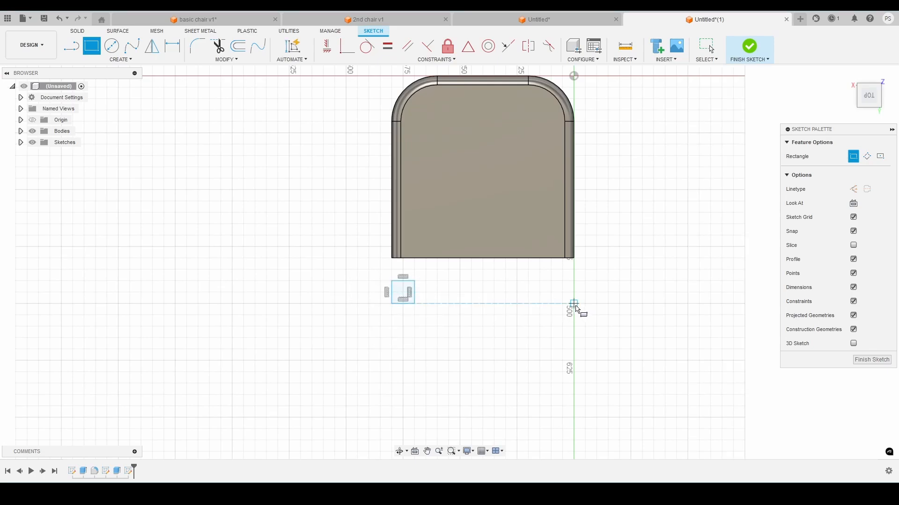
left_click(574, 304)
left_click(552, 282)
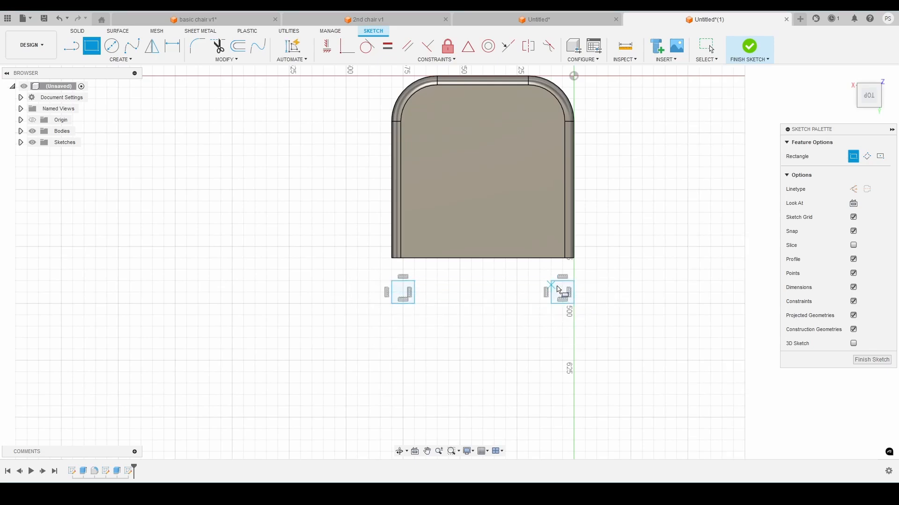
- Extrude both squares behind the seat 500 mm upward as backrest posts
left_click(87, 32)
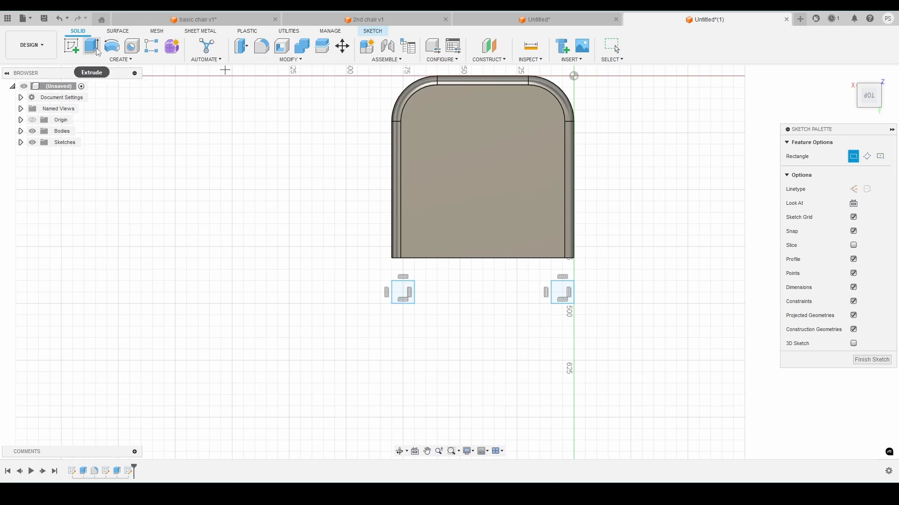
left_click(96, 50)
left_click_drag(864, 98, 838, 87)
left_click(439, 309)
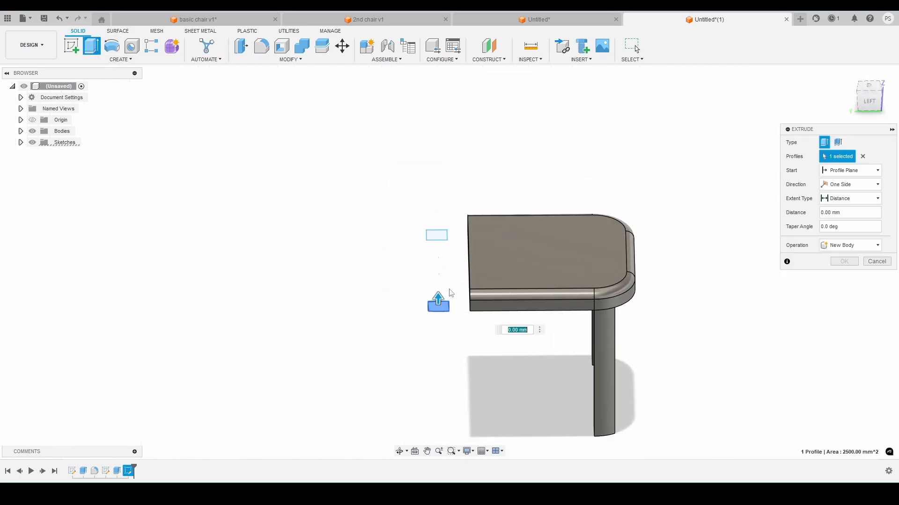
scroll(448, 285, "down", 3)
left_click(441, 253)
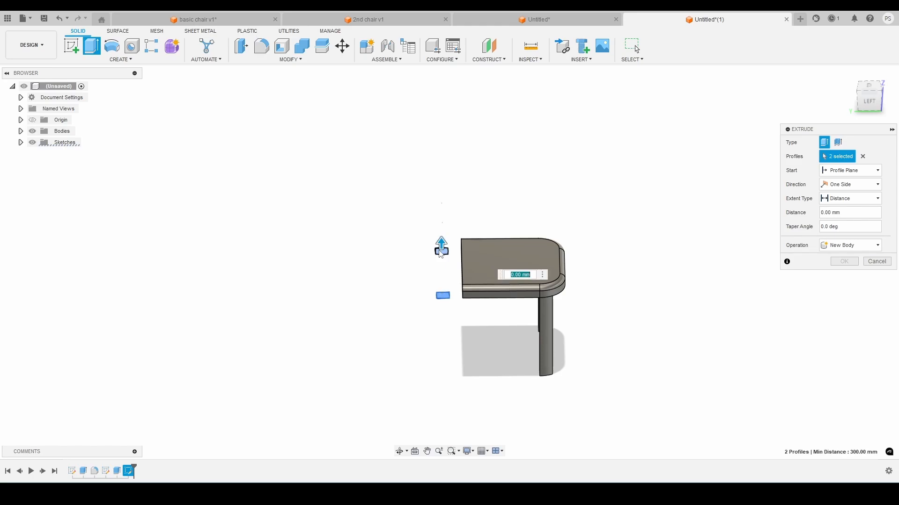
scroll(442, 249, "up", 2)
left_click_drag(441, 238, 448, 106)
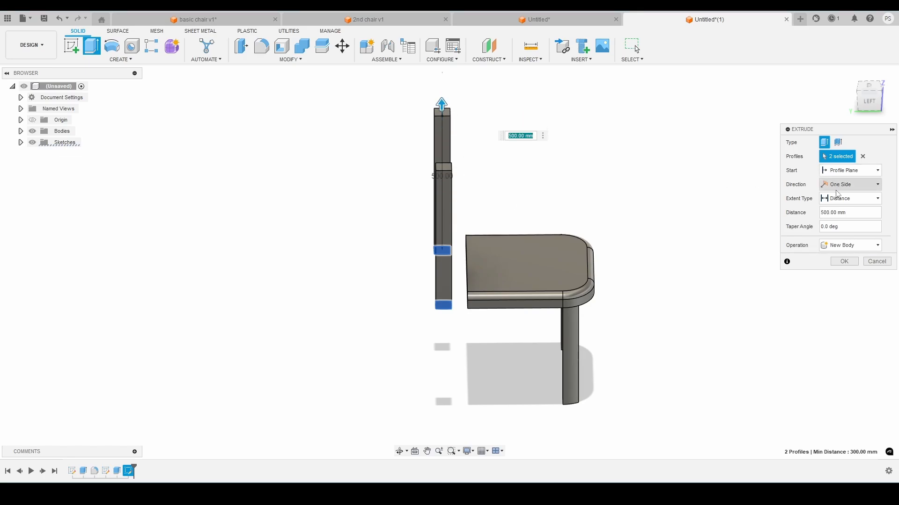
- Make the backrest post extrusion two-sided and extend its second side 350 mm downward, level with the front legs
left_click(837, 187)
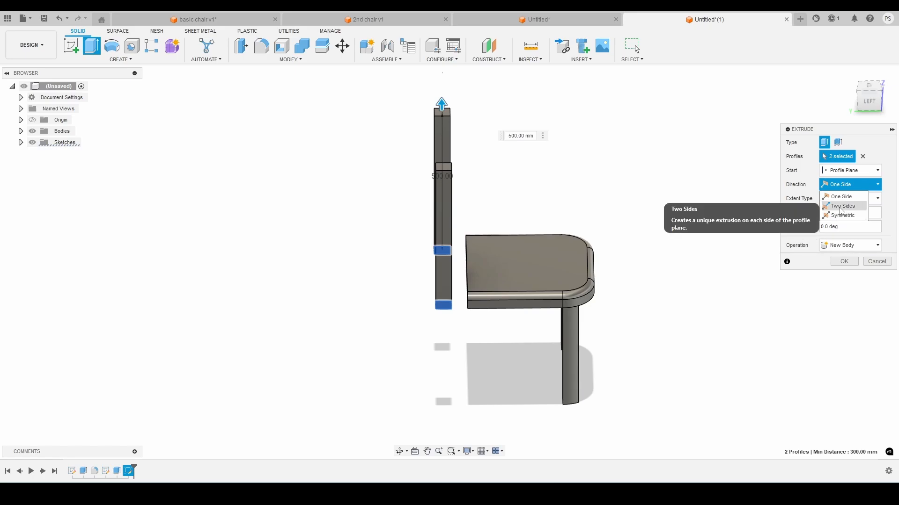
left_click(841, 210)
left_click_drag(863, 97, 866, 104)
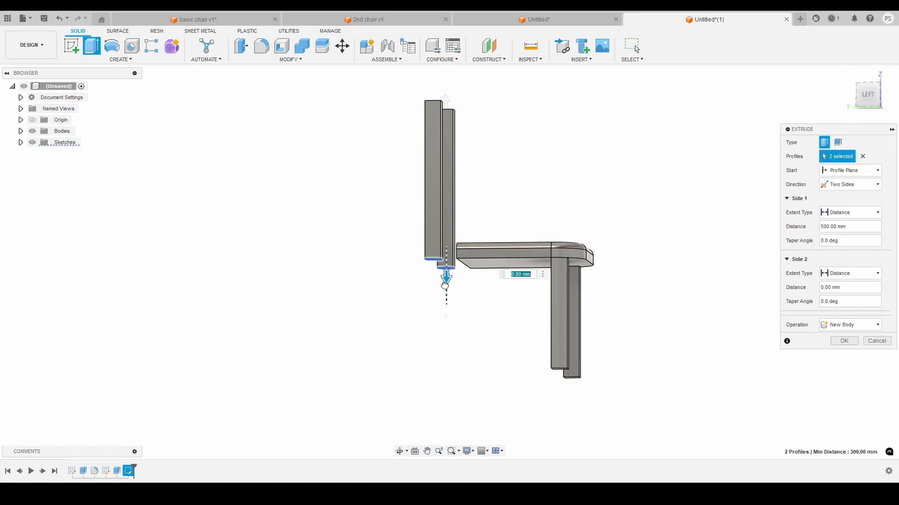
left_click_drag(444, 285, 449, 397)
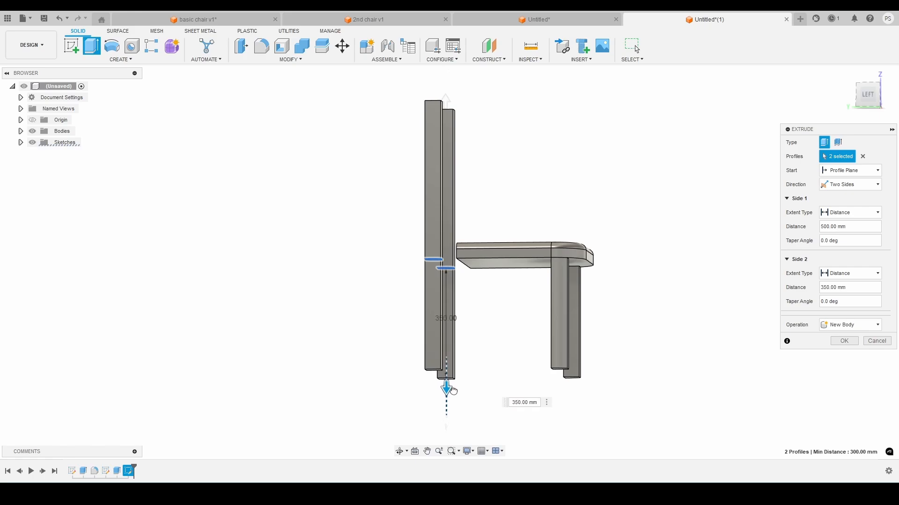
left_click(871, 96)
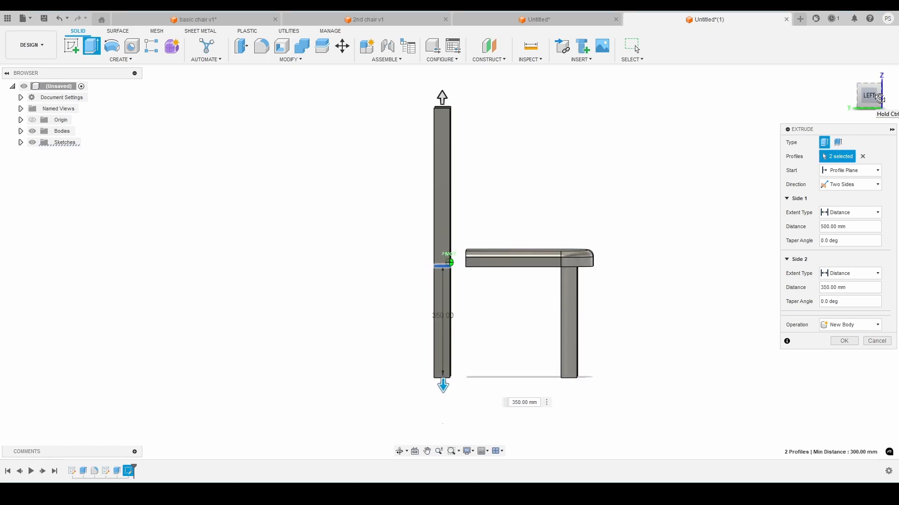
left_click(879, 98)
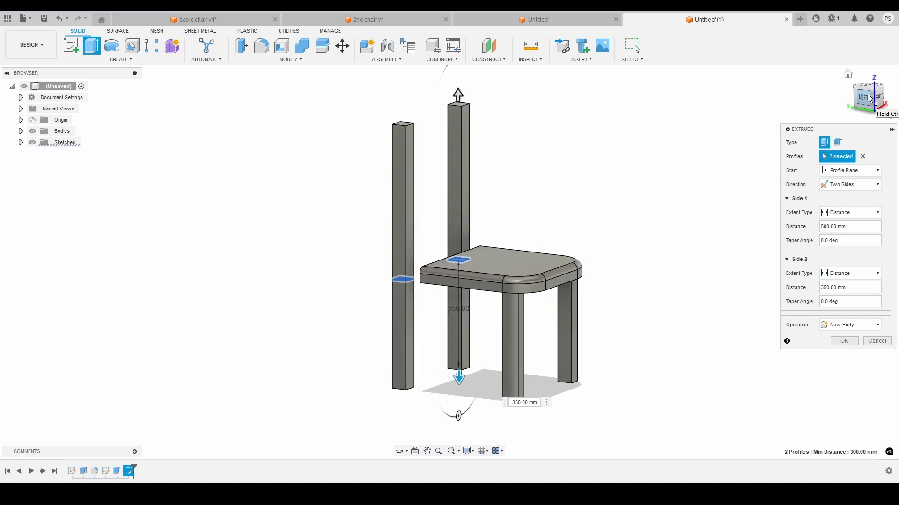
- Create the extruded backrest posts as a new component separate from the seat
left_click(844, 326)
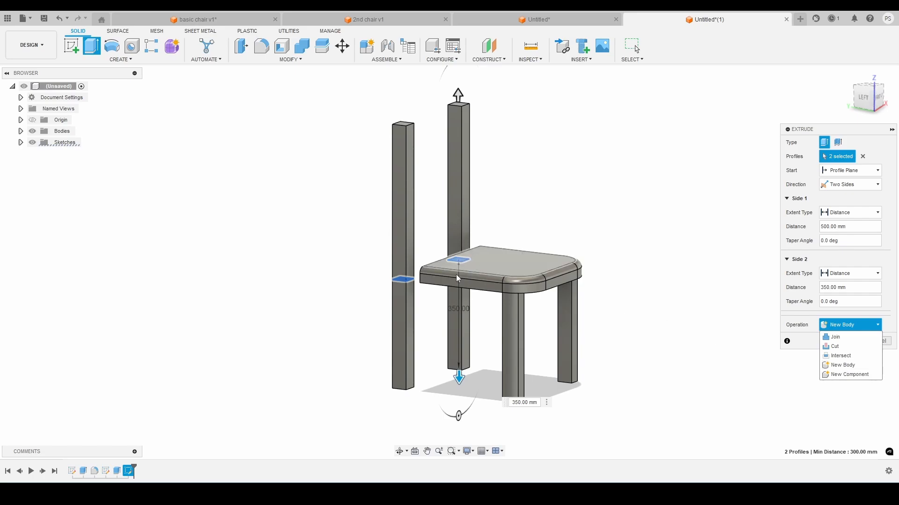
left_click(849, 374)
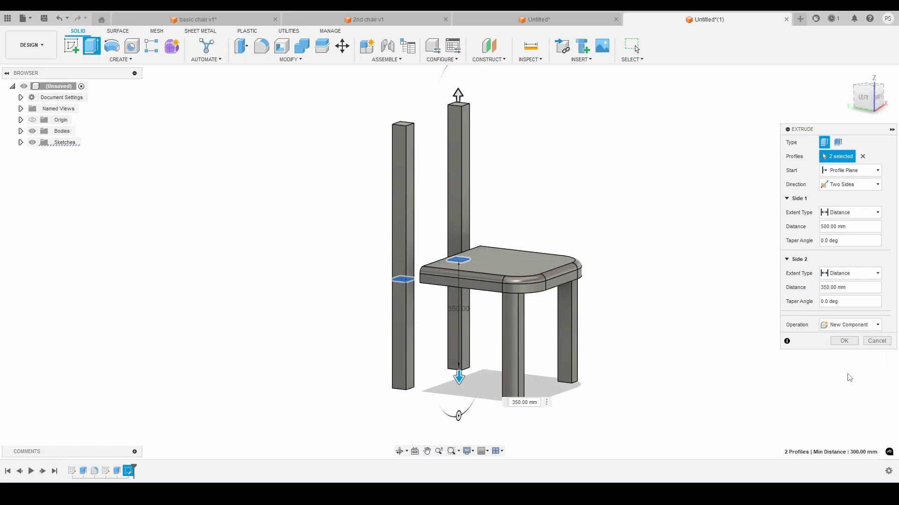
left_click(844, 341)
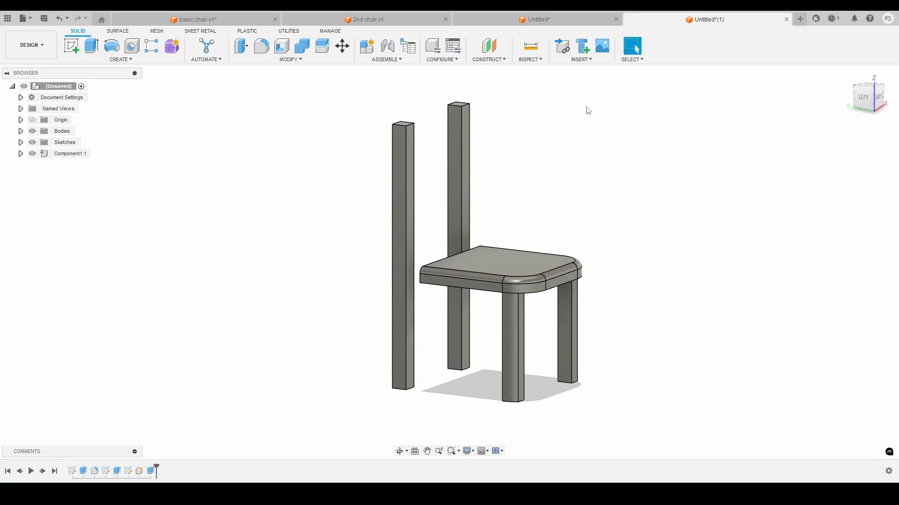
- Joint the centre of one post's front face to the seat's rear face where the rounded side edge begins
left_click_drag(871, 94, 869, 104)
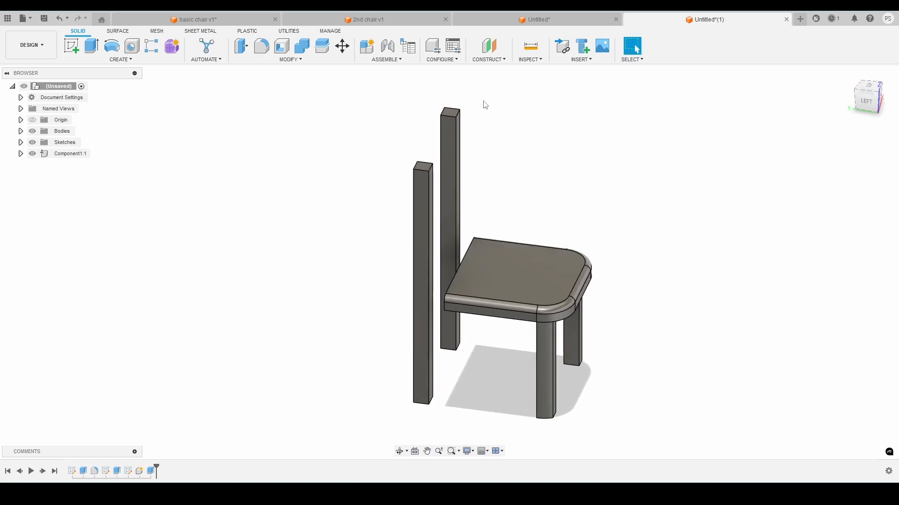
left_click(387, 46)
middle_click_drag(841, 89, 407, 202, "shift")
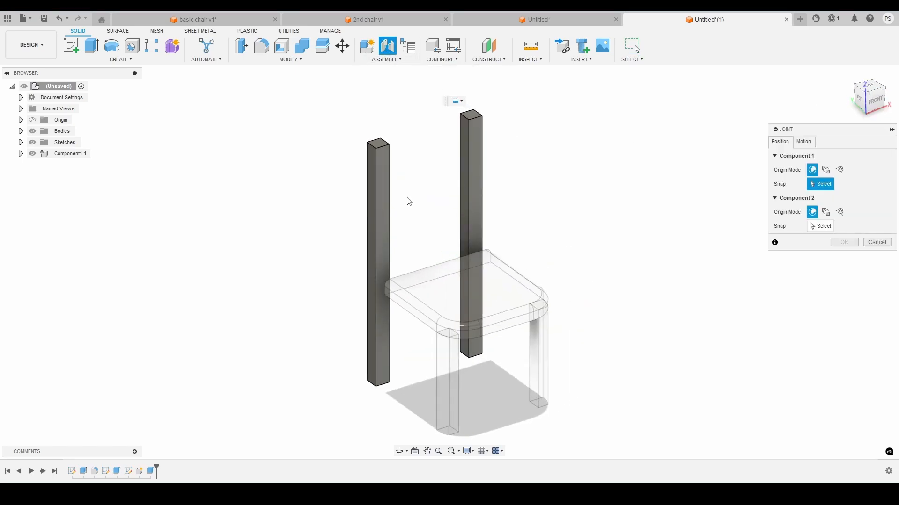
scroll(407, 202, "up", 2)
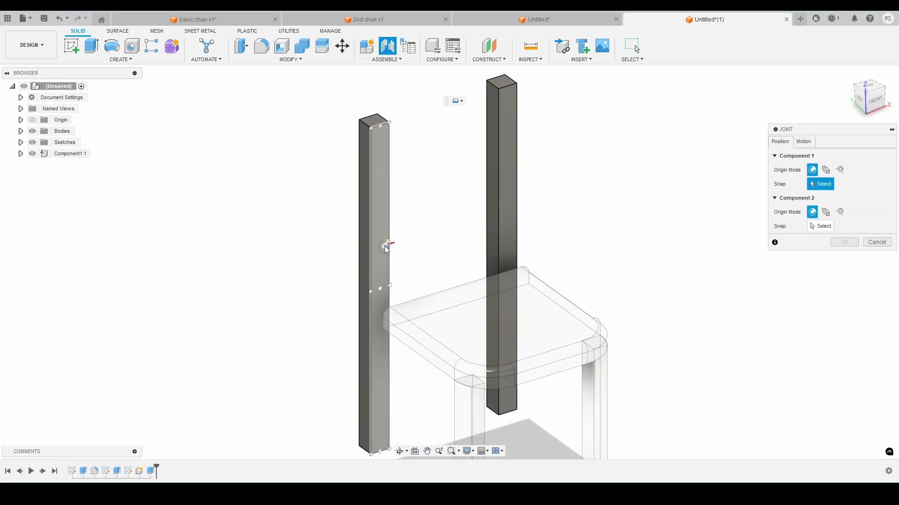
left_click(380, 289)
scroll(438, 244, "down", 2)
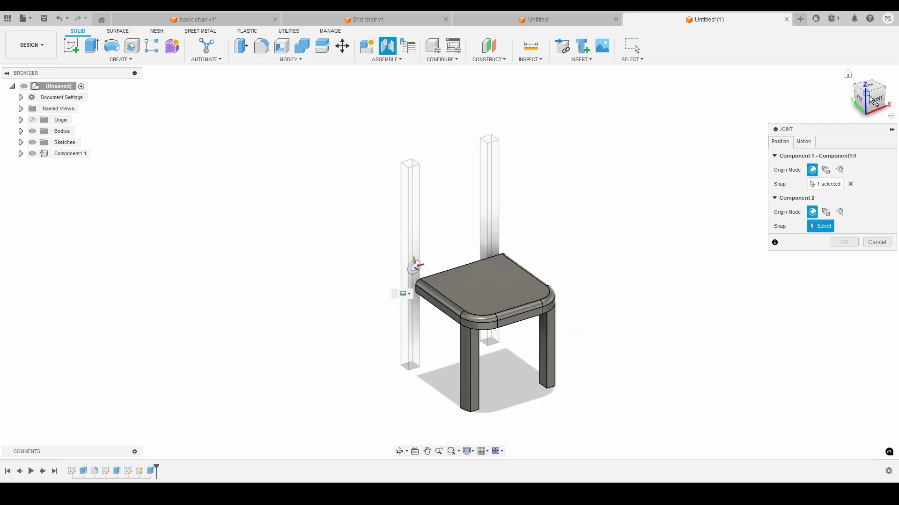
left_click_drag(861, 106, 890, 99)
scroll(531, 317, "up", 3)
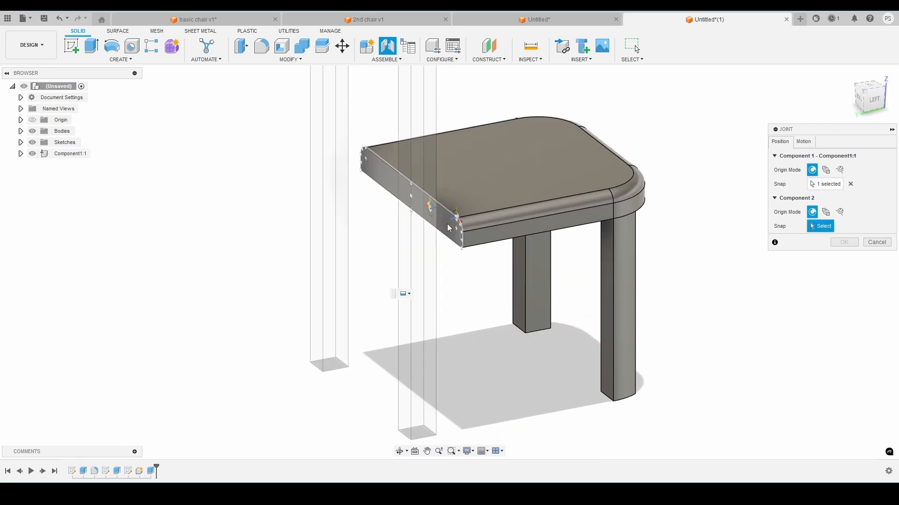
left_click(458, 230)
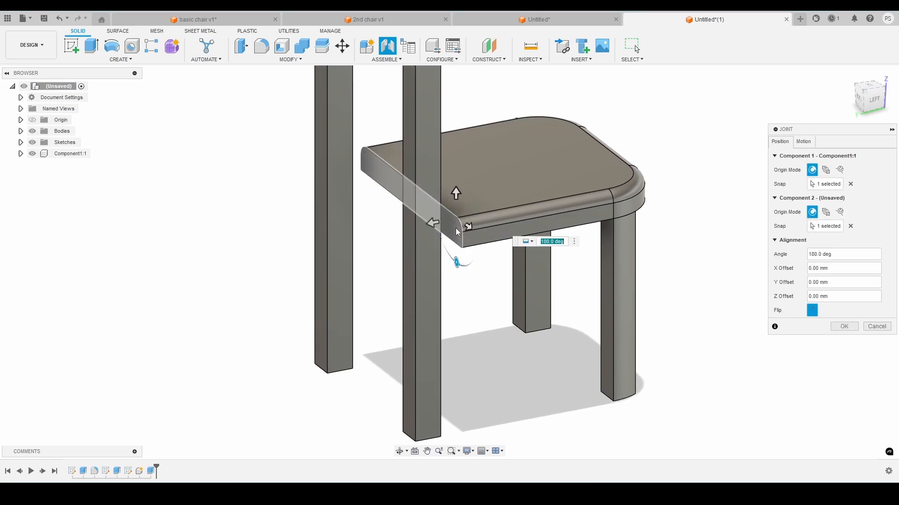
scroll(570, 204, "down", 2)
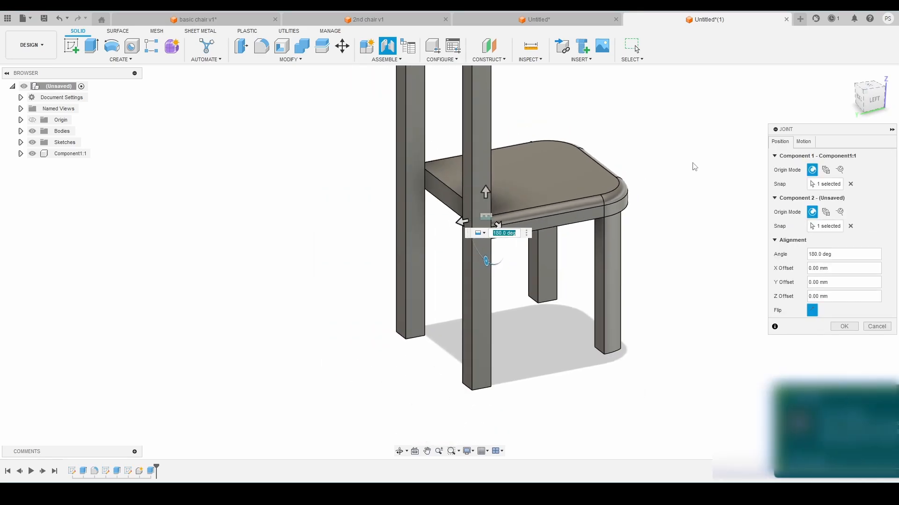
- Set the joint's X offset to -5 mm to line the posts up with the seat's side edges
mouse_move(869, 102)
left_mouse_down()
mouse_move(861, 99)
mouse_move(873, 116)
left_mouse_up()
left_click(866, 97)
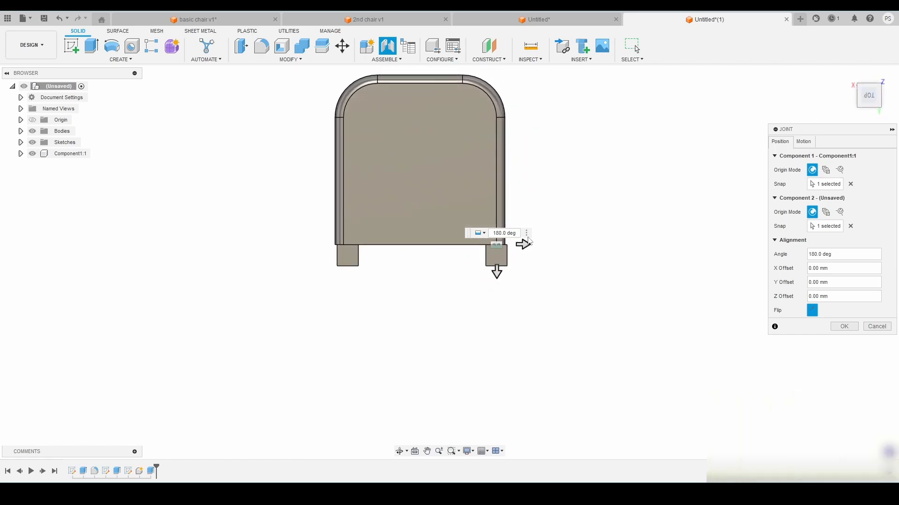
scroll(502, 240, "up", 2)
scroll(476, 240, "up", 2)
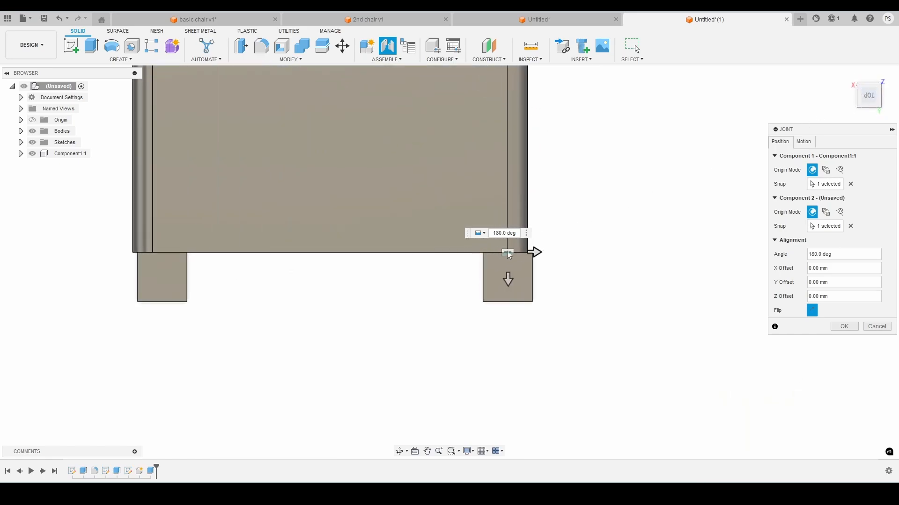
left_click_drag(537, 253, 504, 255)
scroll(496, 255, "up", 2)
scroll(505, 278, "down", 3)
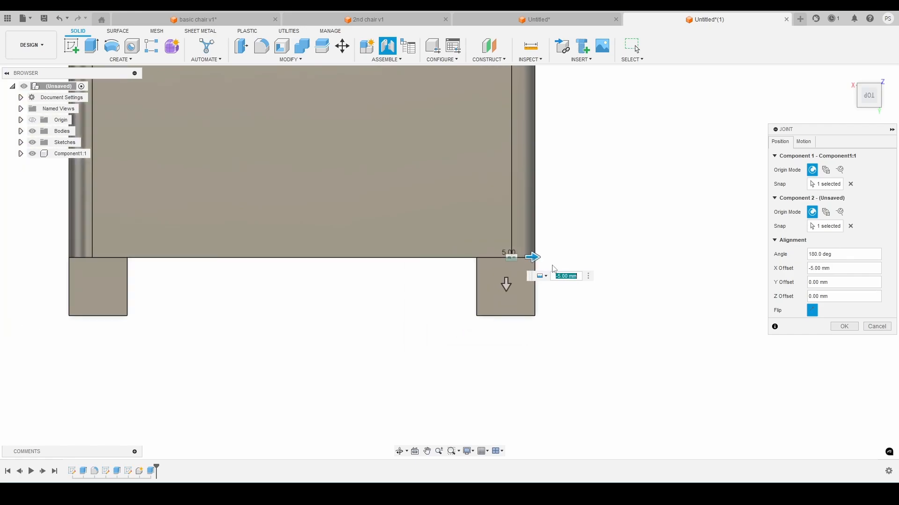
- Set the joint's Y offset to 25 mm to level the posts with the front legs, and finish the joint
left_click_drag(868, 99, 842, 80)
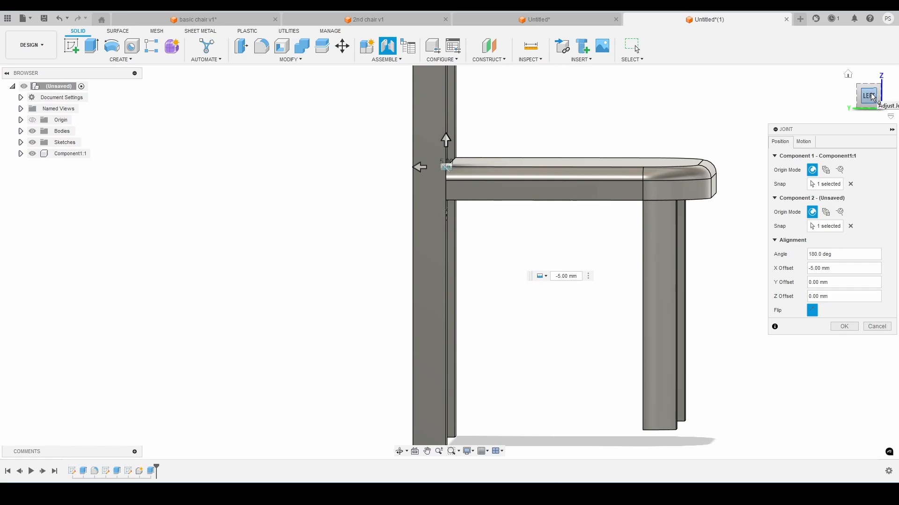
scroll(543, 361, "down", 2)
scroll(476, 248, "up", 3)
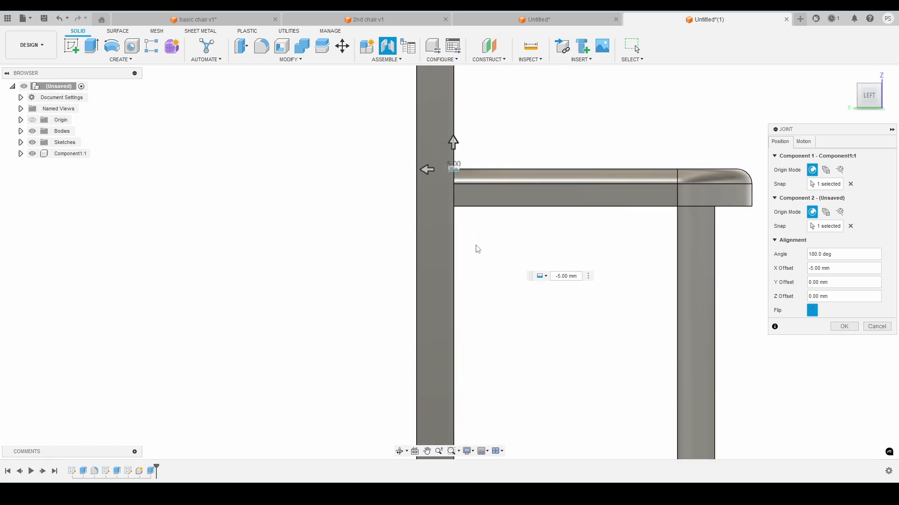
scroll(461, 161, "down", 3)
left_click_drag(458, 145, 458, 136)
scroll(545, 354, "down", 2)
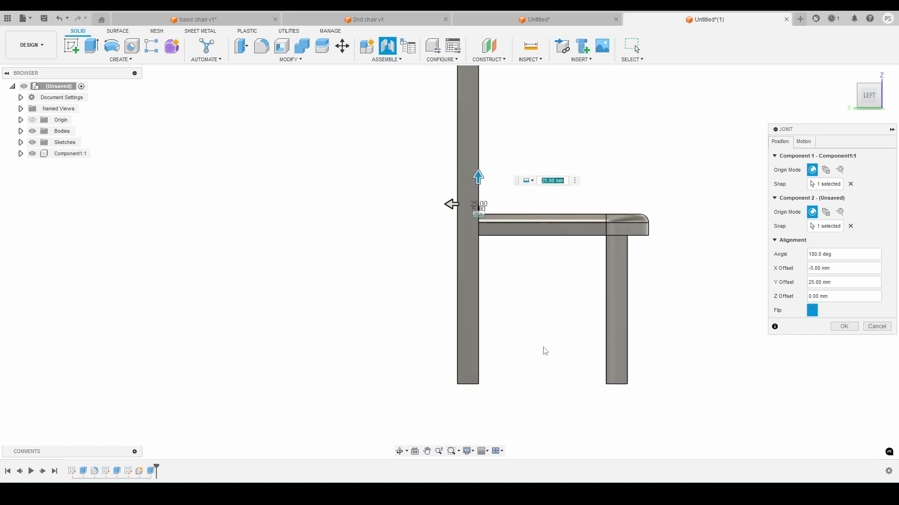
left_click(844, 327)
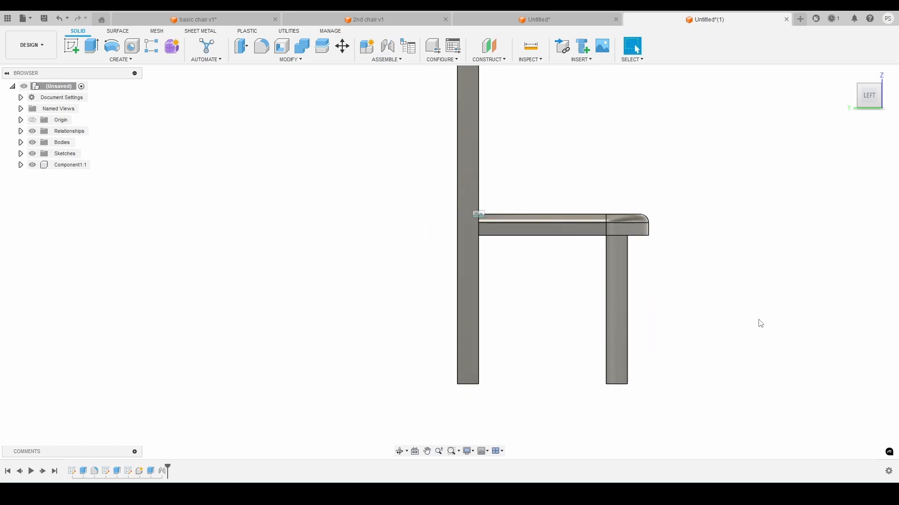
- Start a sketch on the inner side face of the backrest post, facing the other post
left_click(857, 103)
left_click_drag(866, 98, 822, 101)
scroll(781, 255, "down", 1)
scroll(439, 179, "up", 3)
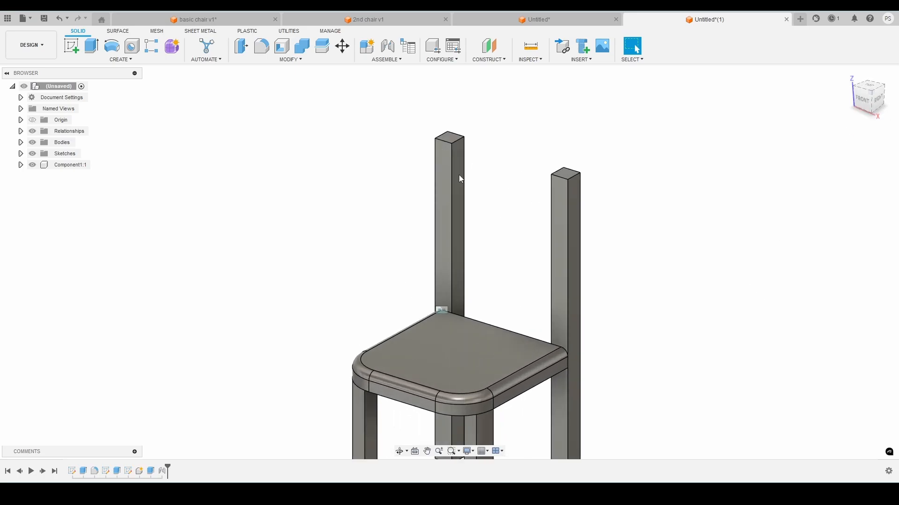
left_click(73, 52)
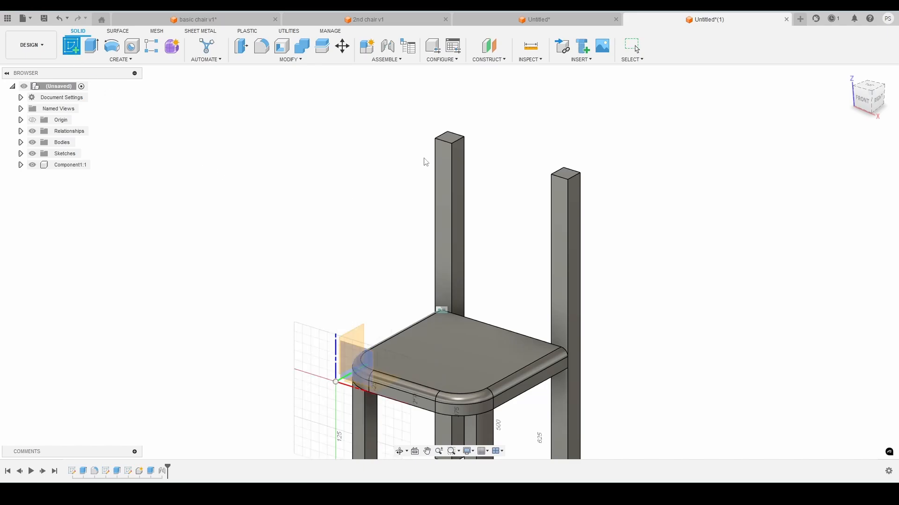
left_click(459, 165)
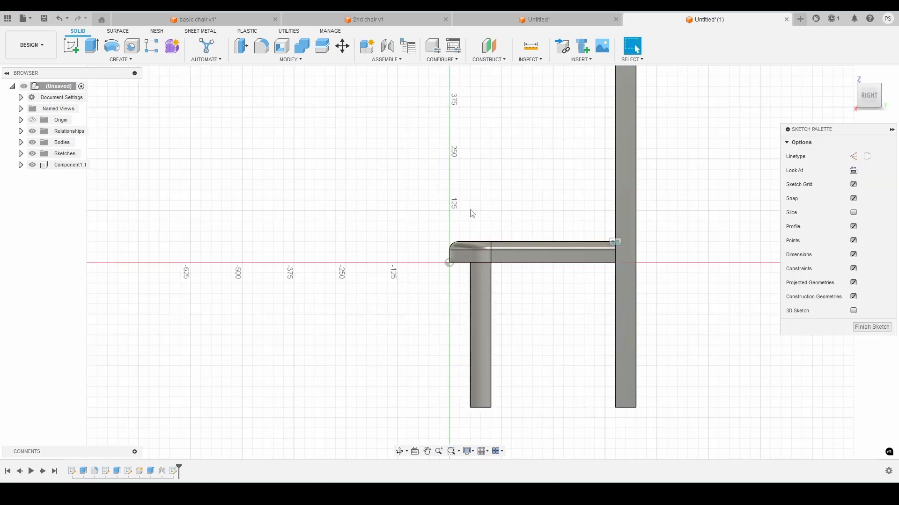
scroll(588, 126, "up", 4)
left_click_drag(859, 93, 878, 100)
scroll(681, 111, "up", 4)
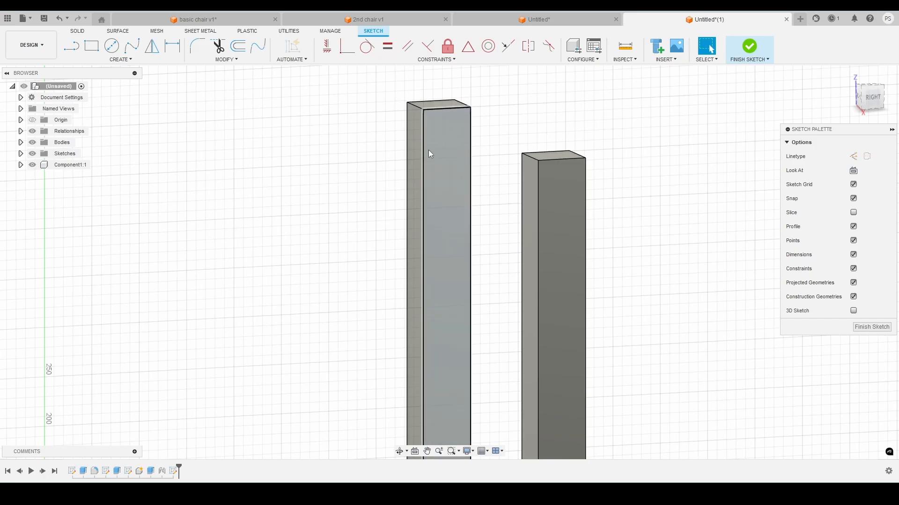
- Begin a two-point rectangle just below the top of the post's inner face and set its width to 46 mm
key("r")
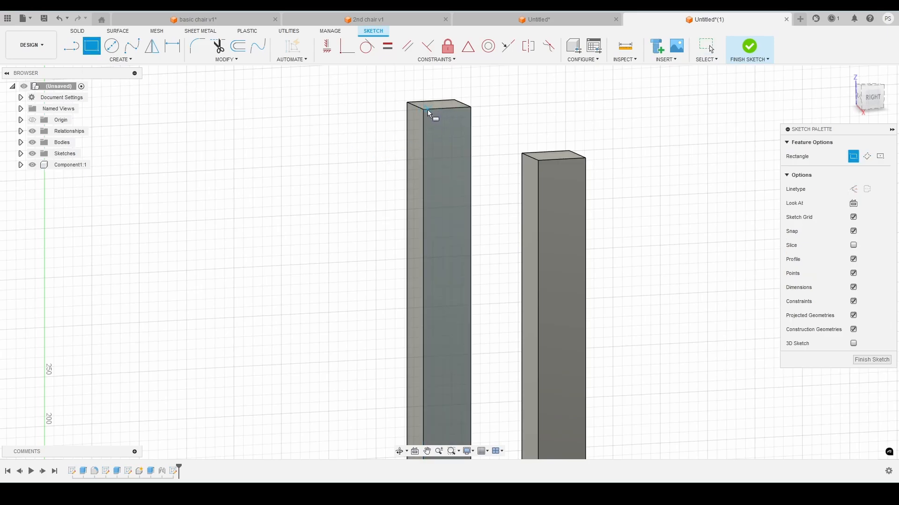
scroll(428, 110, "up", 3)
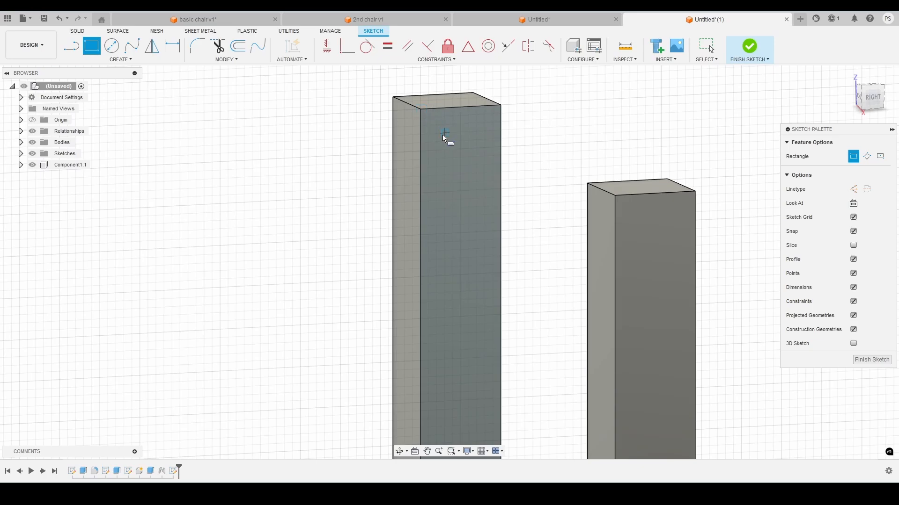
scroll(435, 129, "up", 3)
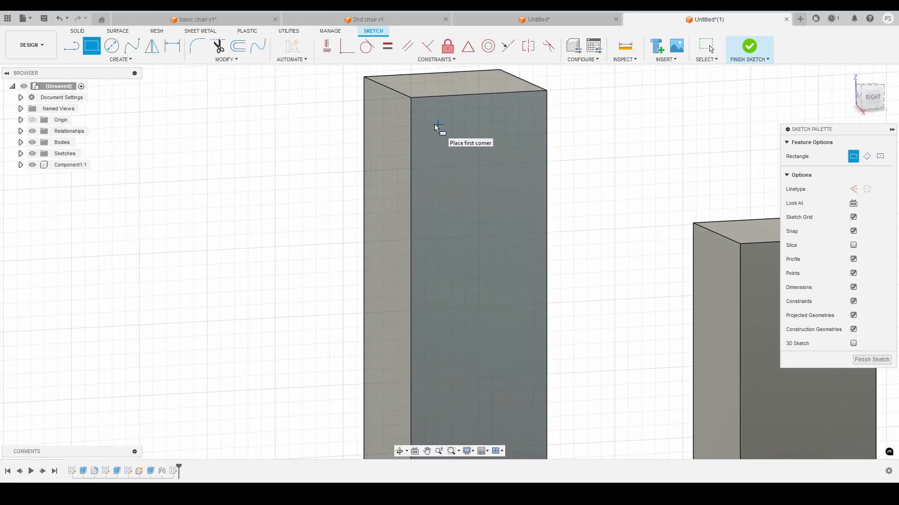
scroll(435, 106, "up", 2)
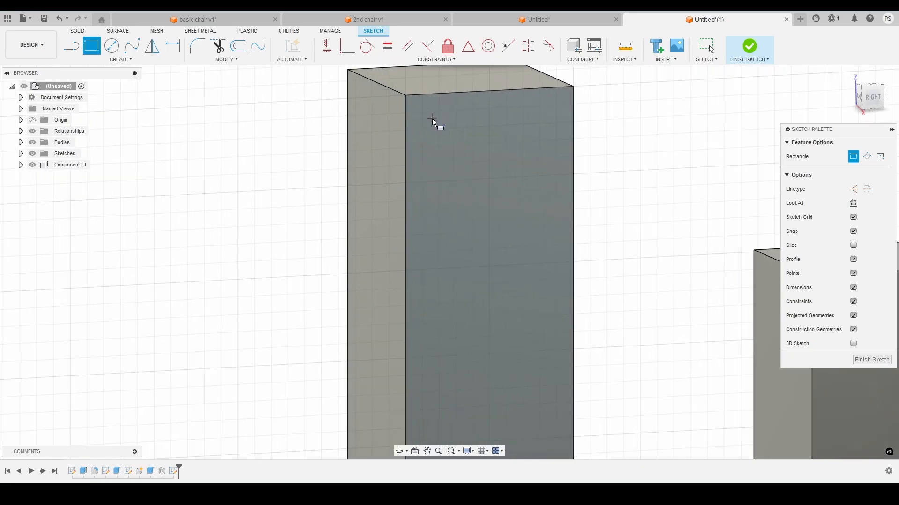
scroll(431, 121, "up", 1)
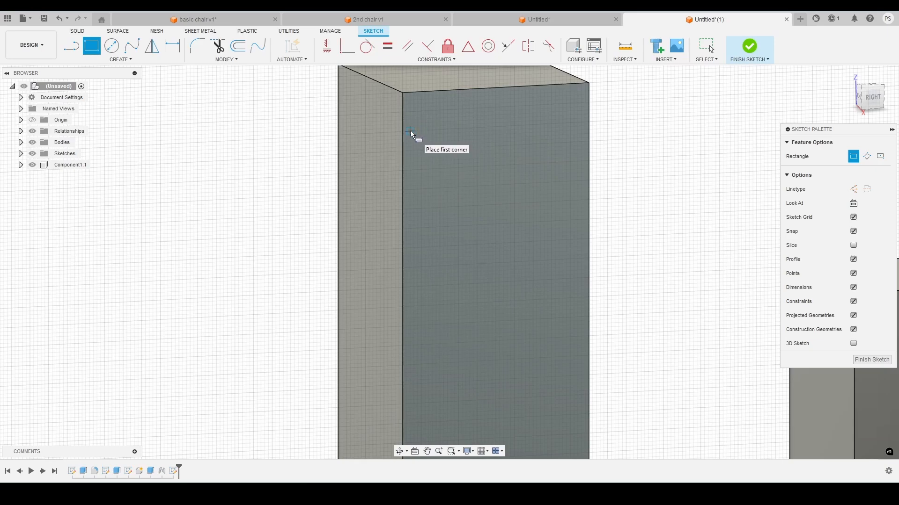
left_click(410, 132)
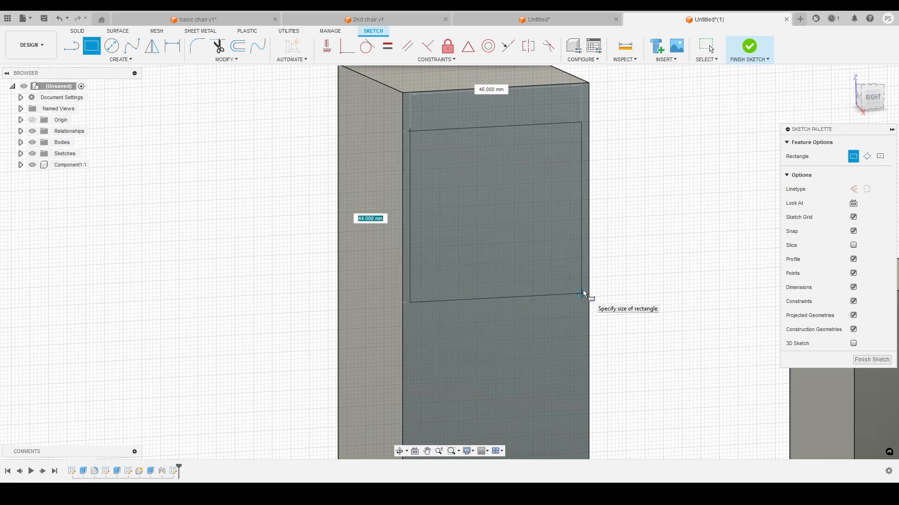
key("Tab")
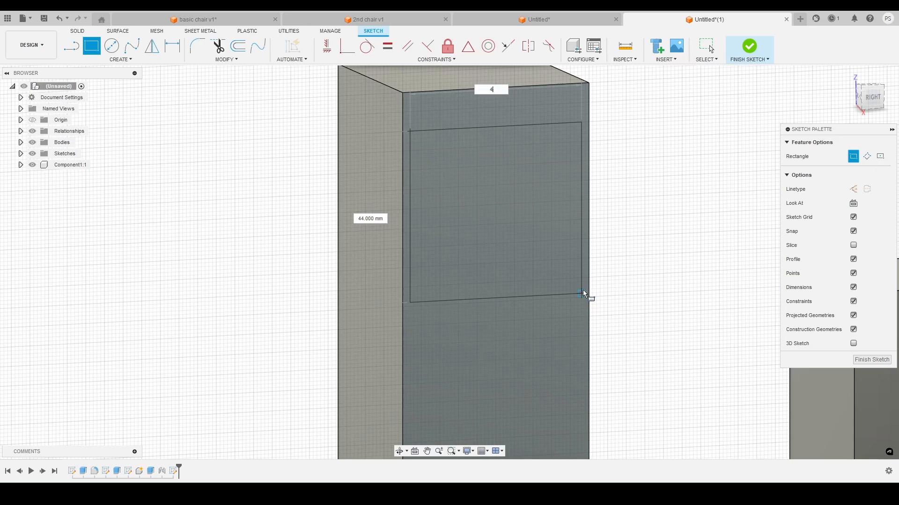
key("Tab")
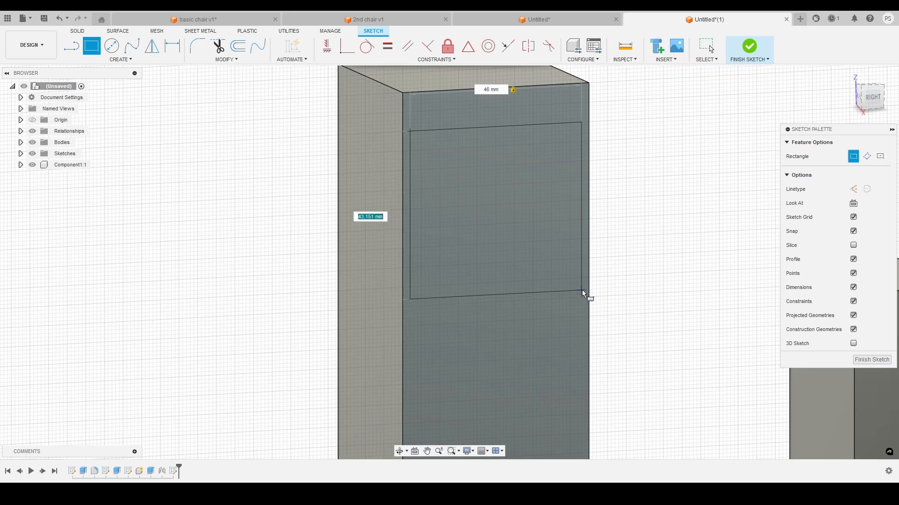
- Set the rectangle's height to 100 mm and complete it on the post's inner face
scroll(518, 272, "down", 5)
scroll(514, 334, "down", 8)
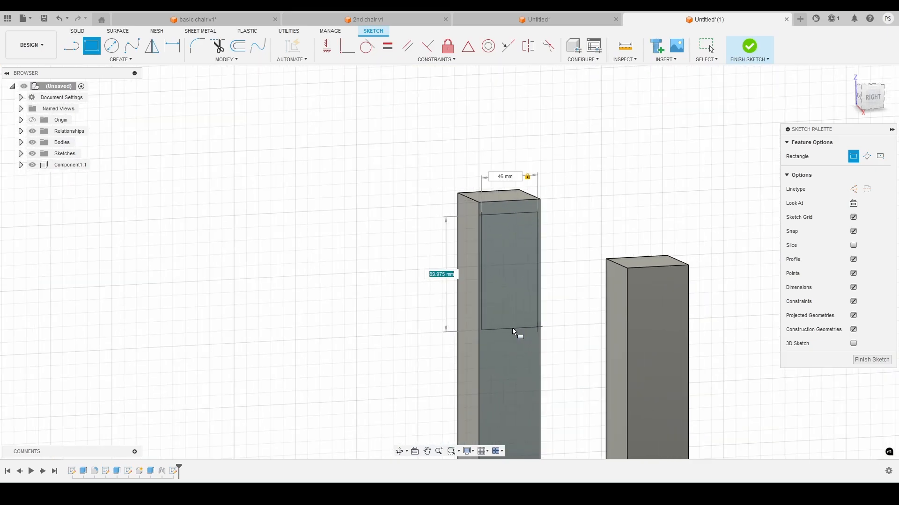
scroll(502, 327, "up", 1)
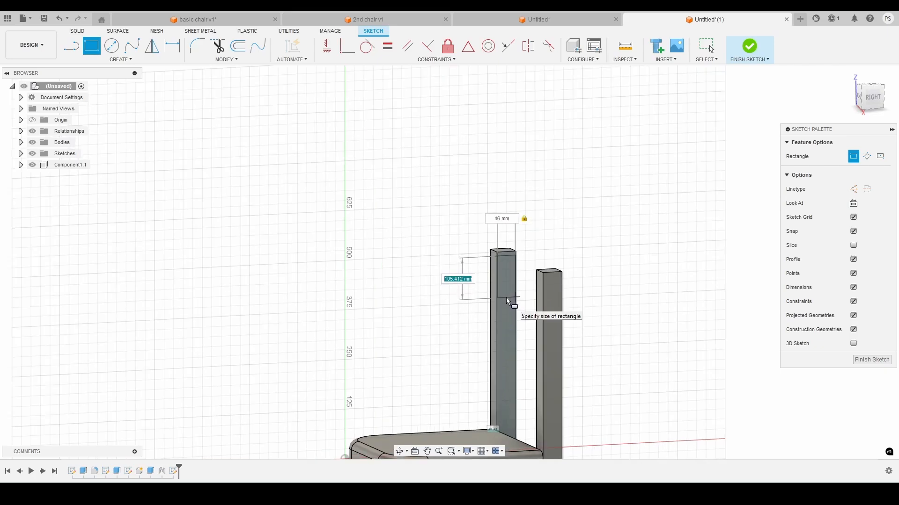
type("100")
key("Tab")
scroll(507, 297, "down", 2)
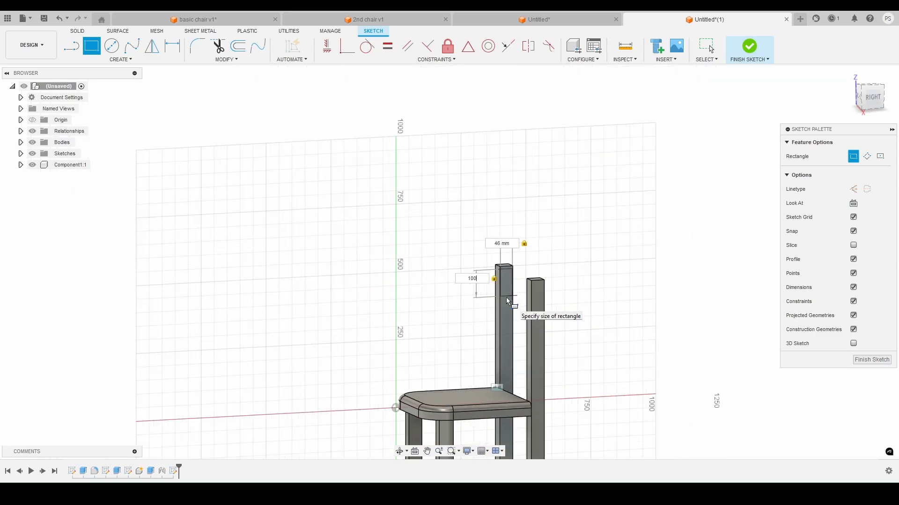
scroll(507, 297, "up", 7)
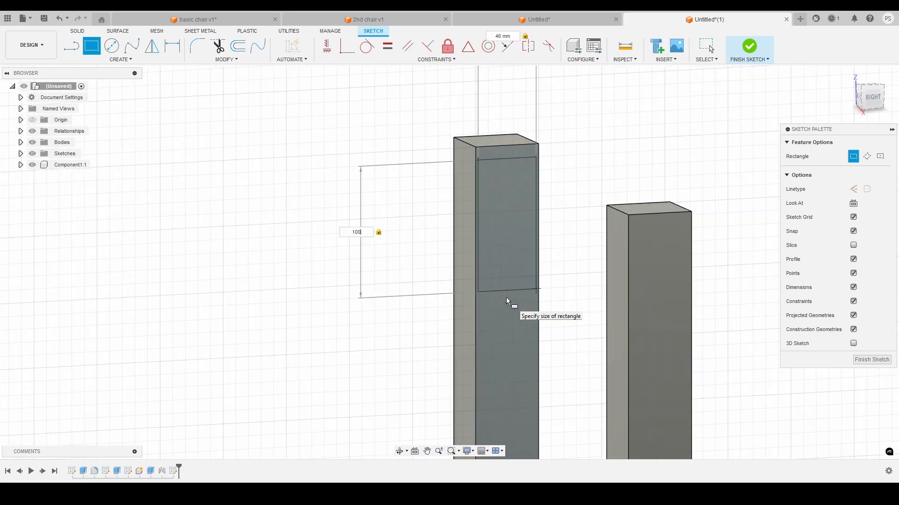
key("Return")
scroll(528, 251, "down", 2)
- Extrude the rectangular profile 300 mm from the post across to the opposite backrest post
left_click(79, 30)
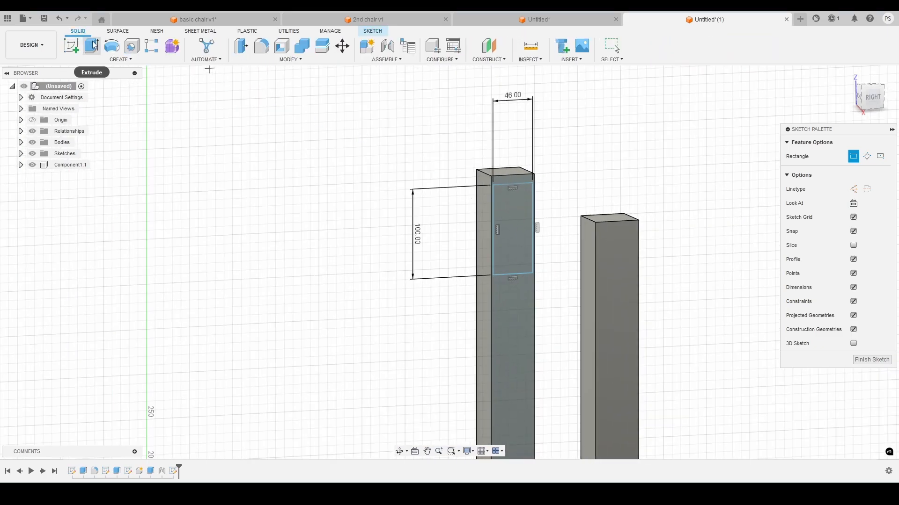
left_click(92, 45)
left_click(503, 211)
left_click(894, 101)
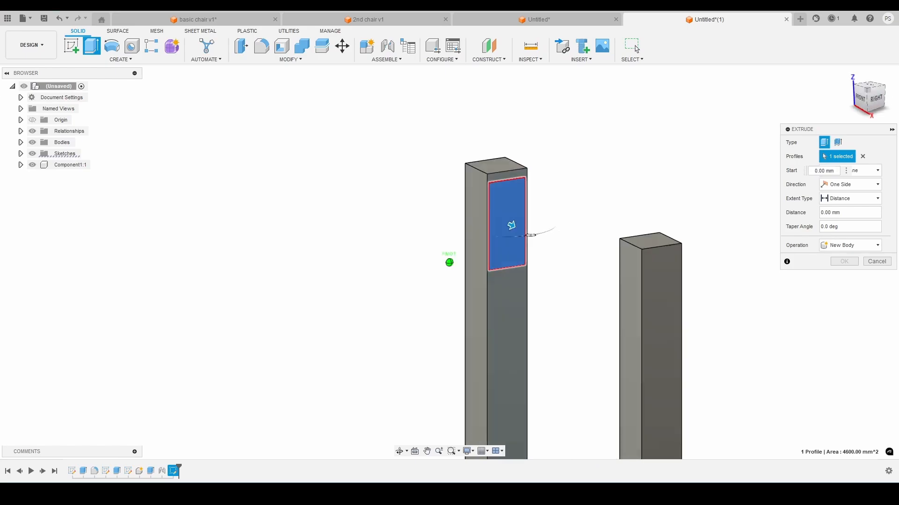
left_click_drag(472, 212, 734, 229)
left_click(871, 88)
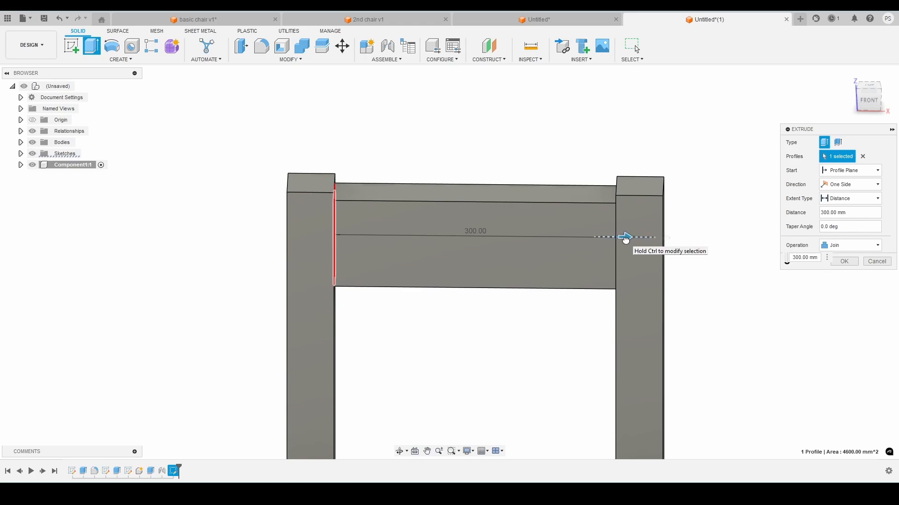
- Lengthen the extrusion to 370 mm so it passes through the opposite post, and apply it as a cut
left_click_drag(625, 239, 635, 238)
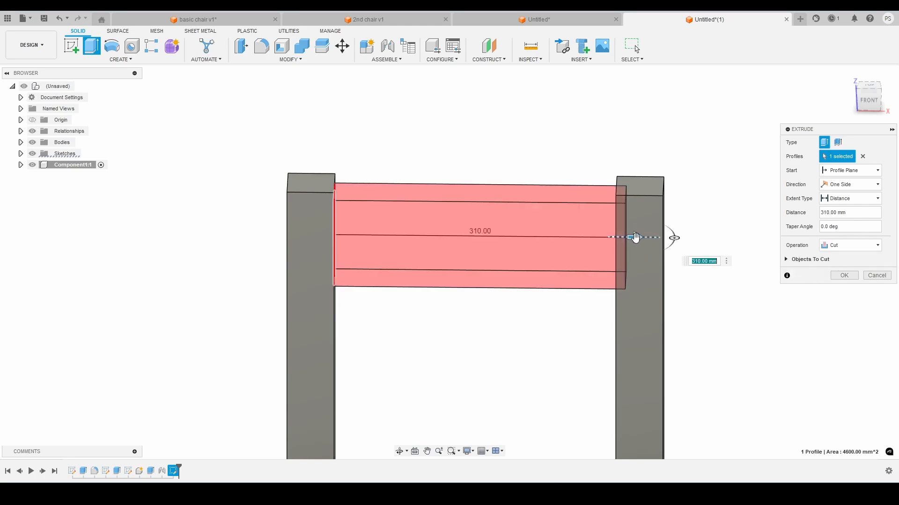
left_click(842, 246)
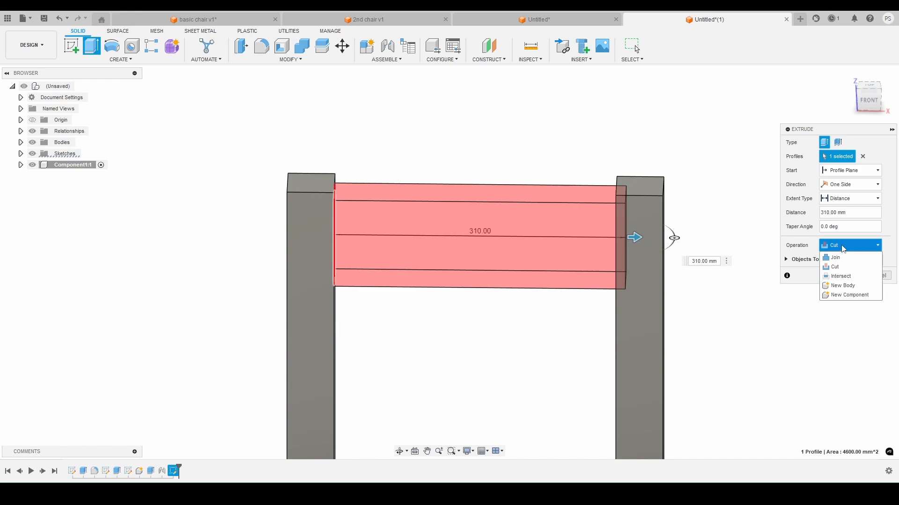
left_click(842, 247)
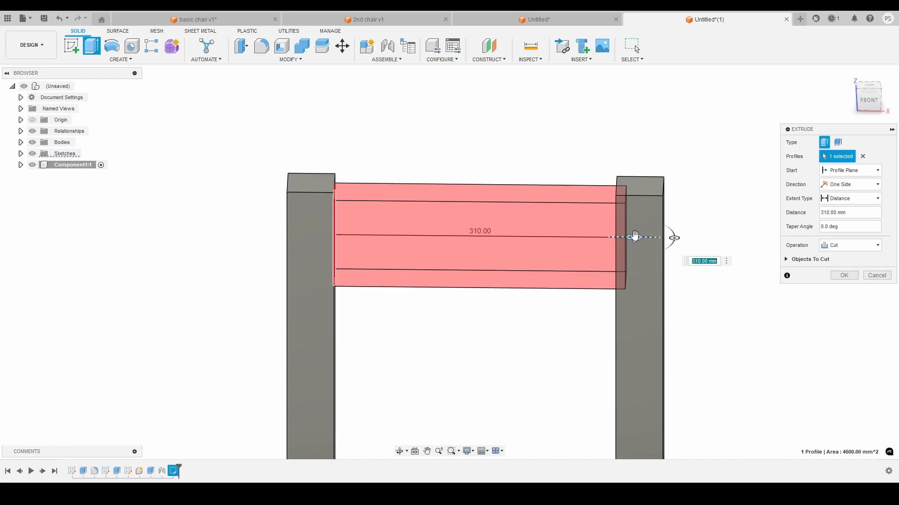
left_click_drag(636, 237, 693, 238)
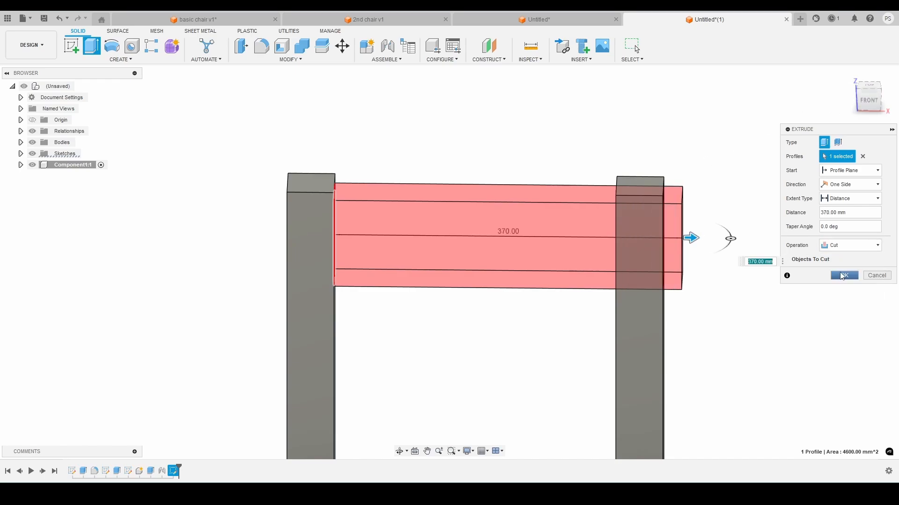
left_click(842, 276)
left_click_drag(868, 101, 852, 122)
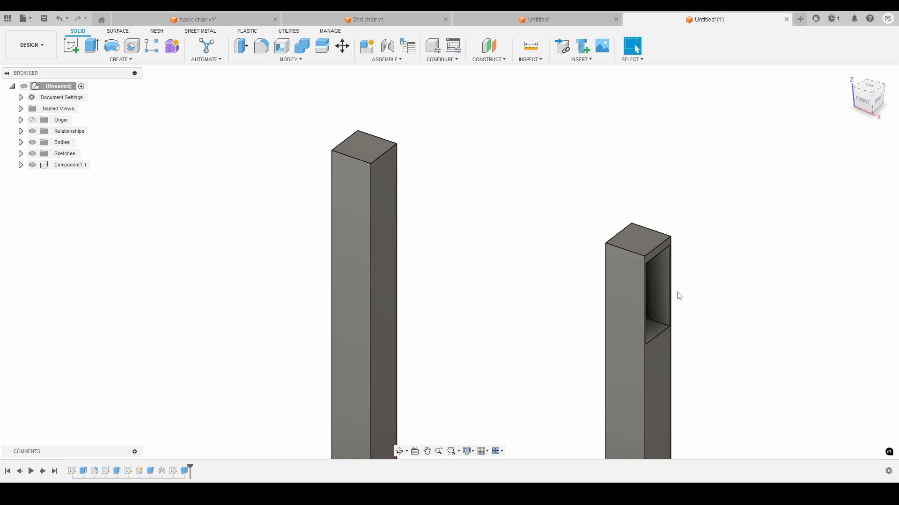
- Edit the extrusion into a new body 300 mm long, forming a crossbar that ends at the opposite post's inner face
double_click(185, 471)
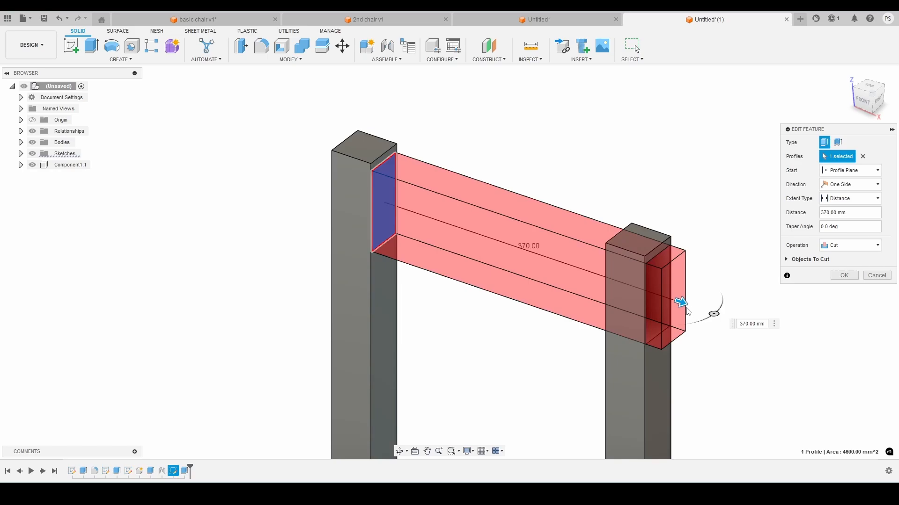
left_click_drag(687, 310, 609, 280)
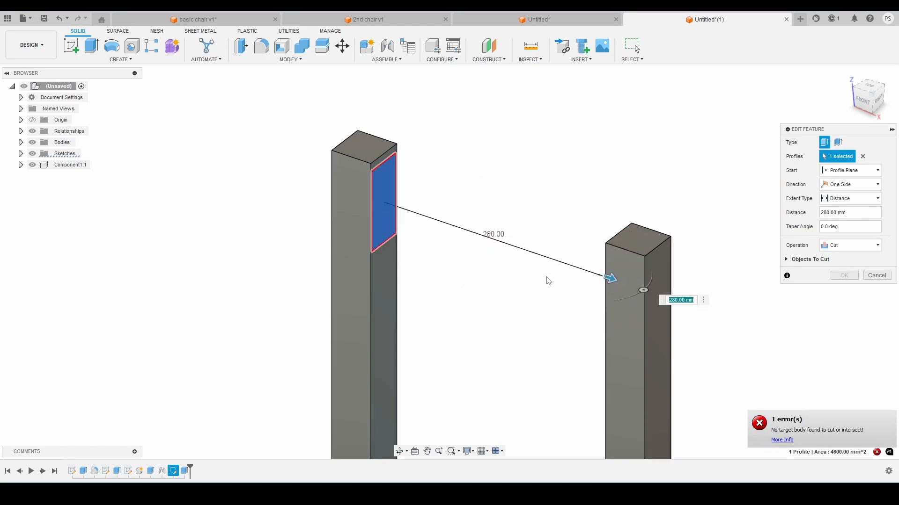
left_click(853, 246)
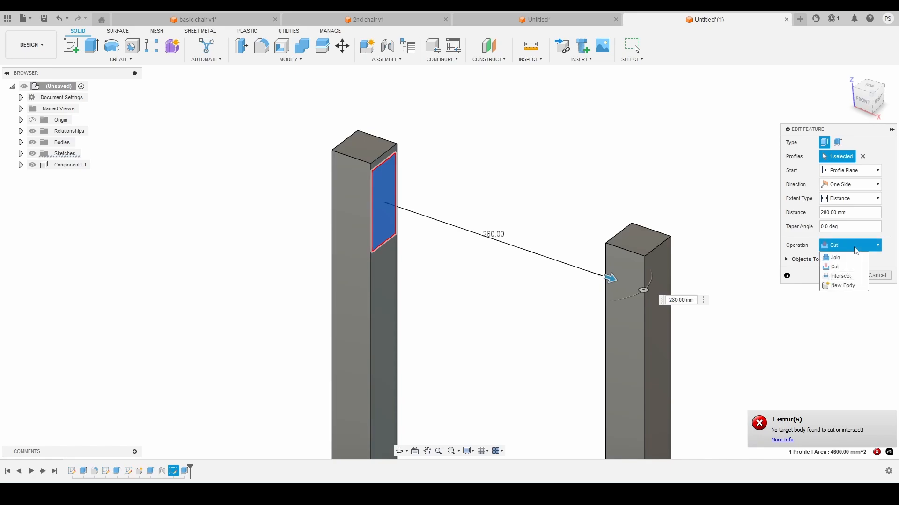
left_click(843, 286)
left_click(864, 99)
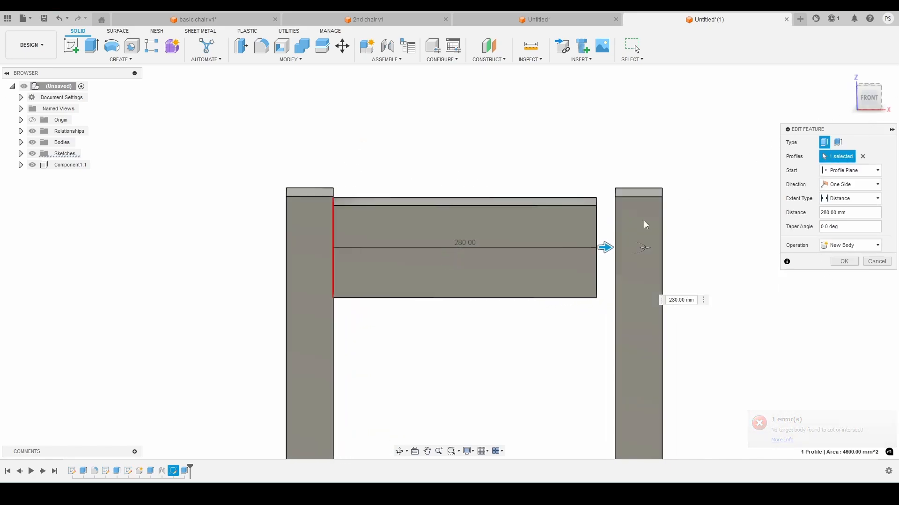
left_click_drag(605, 247, 626, 247)
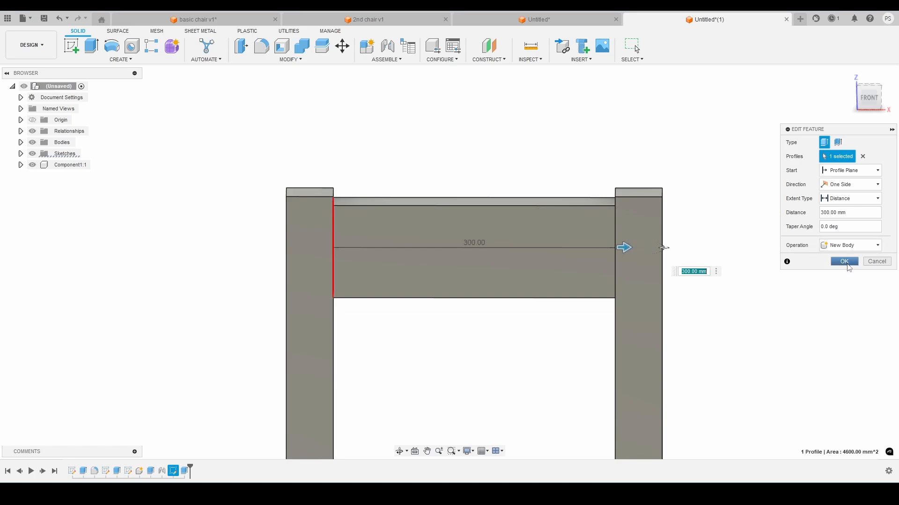
left_click(845, 262)
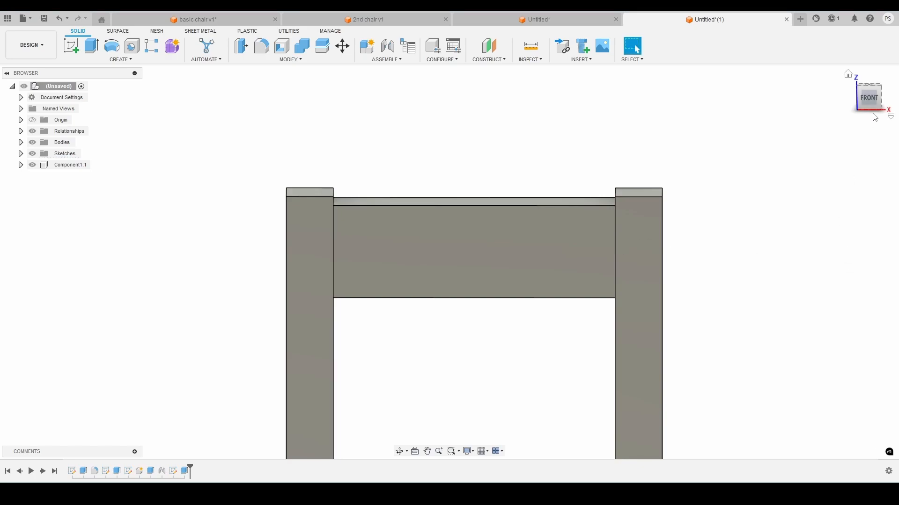
- Start a sketch on the inner side face of the backrest post, beside the rear of the seat
middle_click_drag(449, 261, 503, 302, "shift")
scroll(504, 303, "down", 2)
scroll(354, 369, "up", 3)
scroll(262, 288, "up", 2)
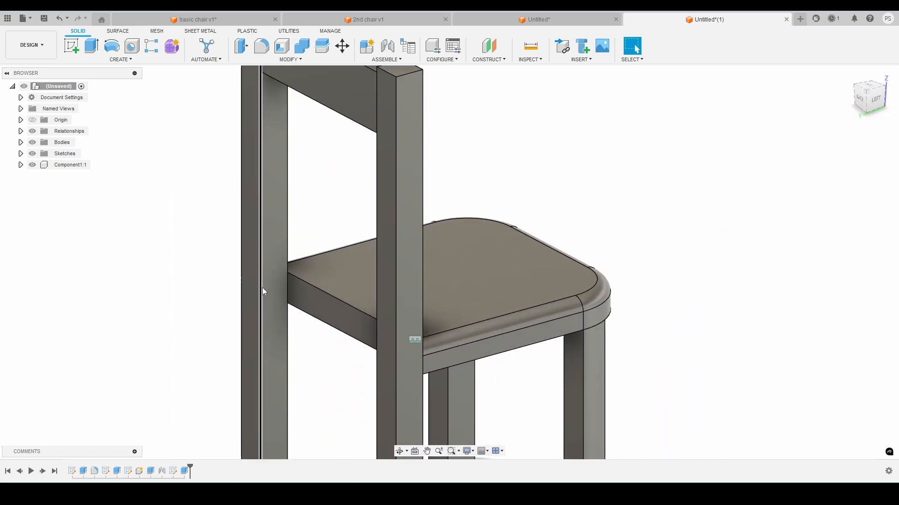
left_click(71, 46)
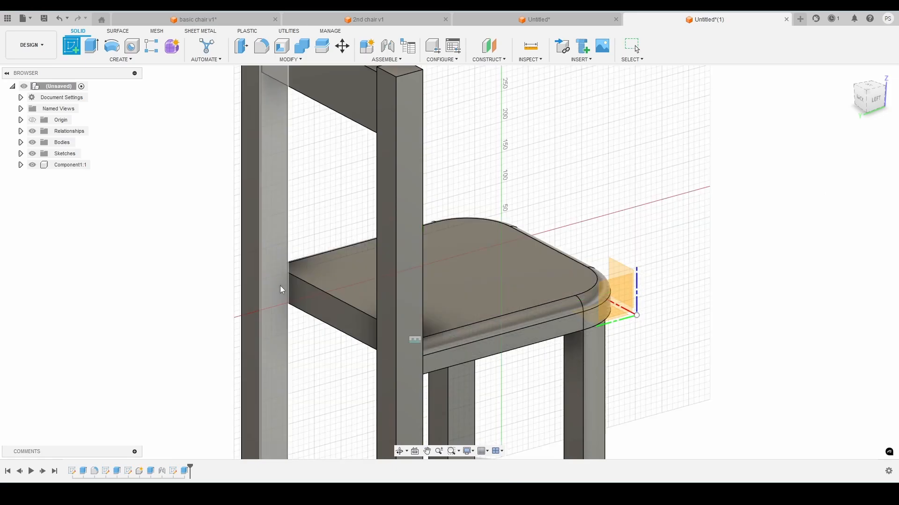
left_click(278, 289)
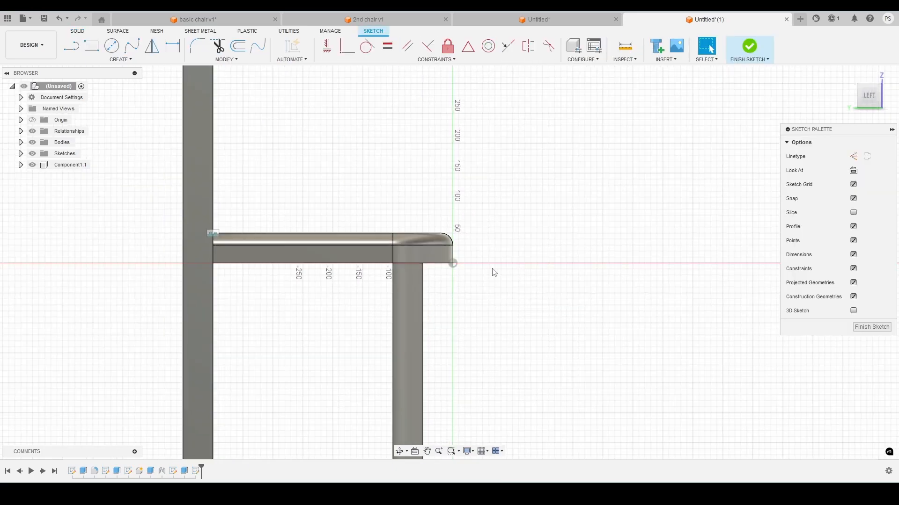
left_click_drag(866, 88, 873, 91)
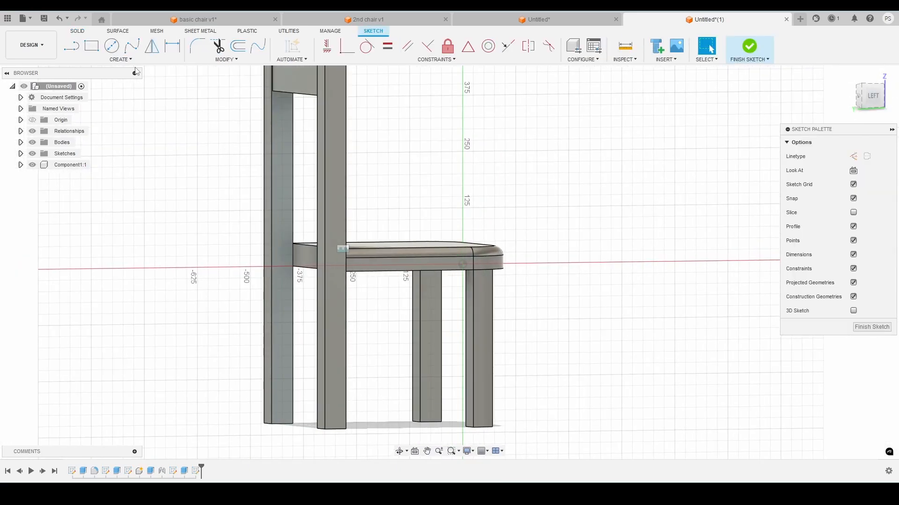
- Draw a 50 by 50 mm rectangle across the post's full width, spanning from the seat's top edge to its bottom edge
left_click(92, 46)
scroll(283, 243, "up", 2)
scroll(284, 243, "up", 3)
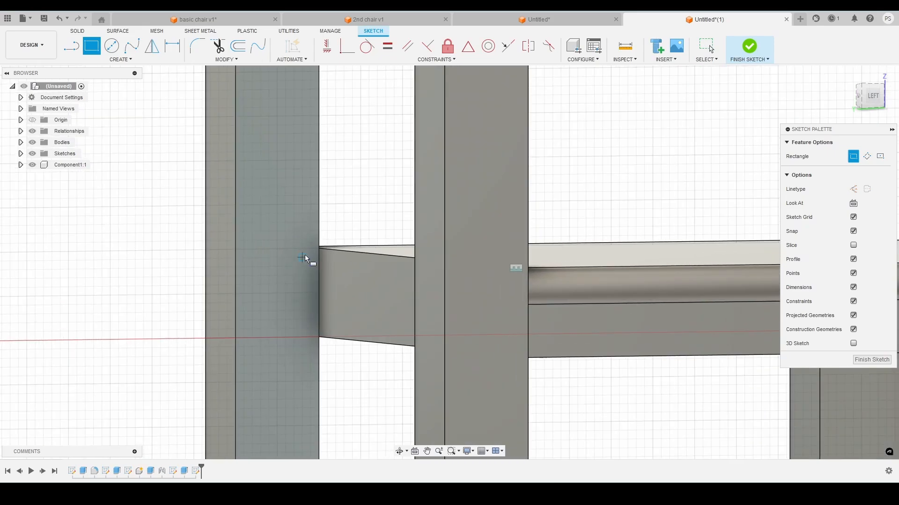
left_click(235, 249)
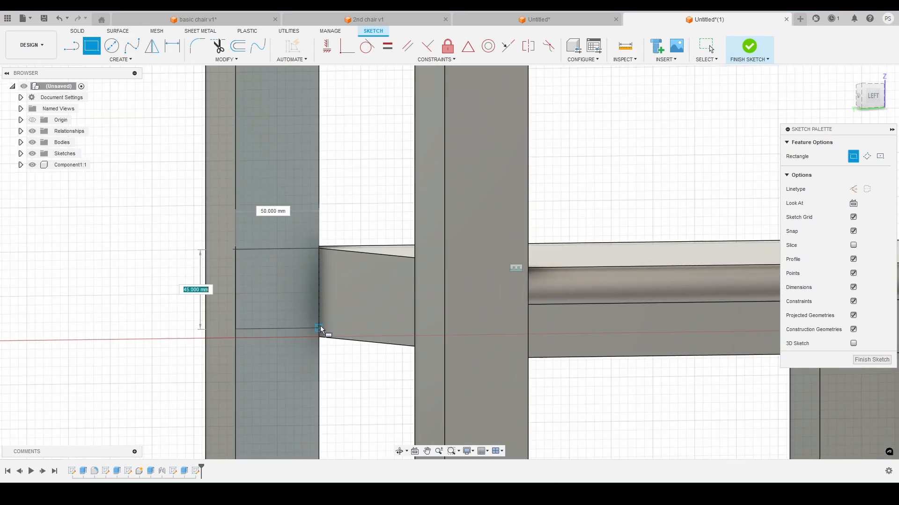
left_click(320, 337)
scroll(307, 315, "down", 2)
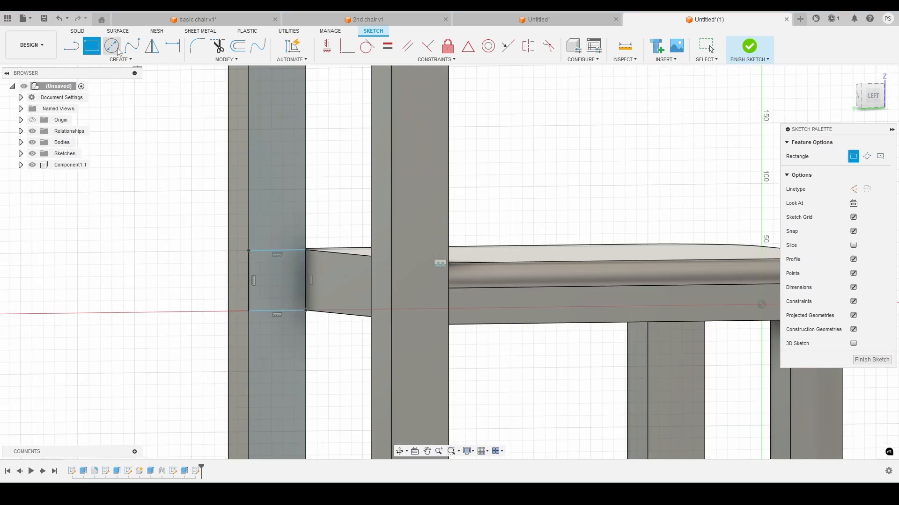
- Extrude the square profile on the post 300 mm to the opposite post as a new body, forming a lower crossbar behind the seat
left_click(78, 31)
left_click(89, 45)
left_click(259, 275)
scroll(258, 274, "down", 2)
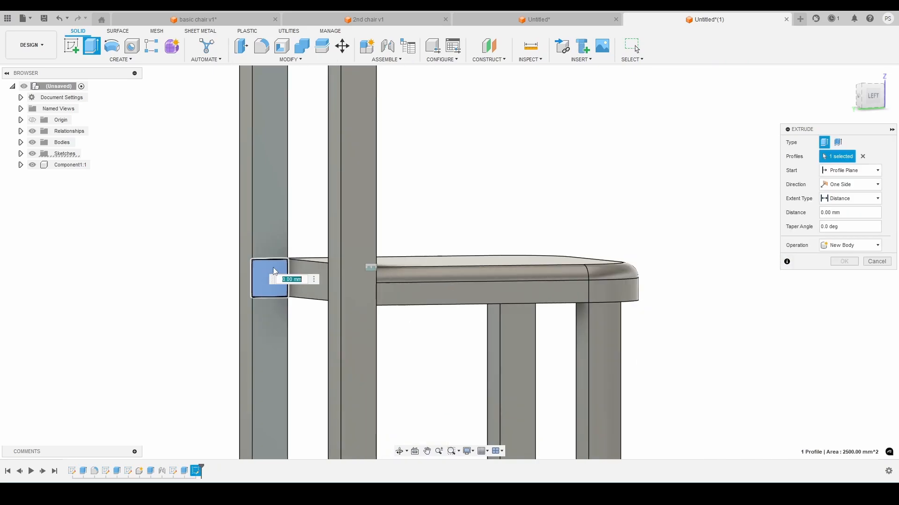
left_click_drag(867, 92, 882, 95)
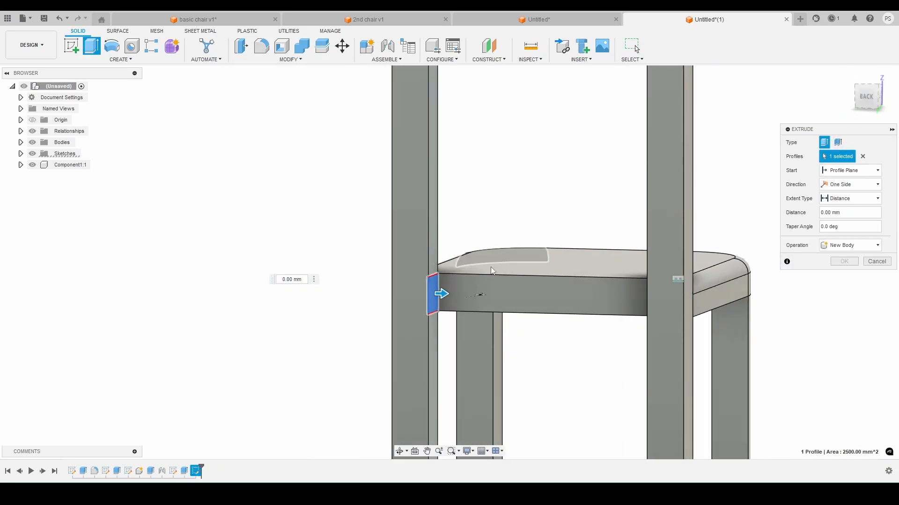
left_click_drag(443, 294, 662, 309)
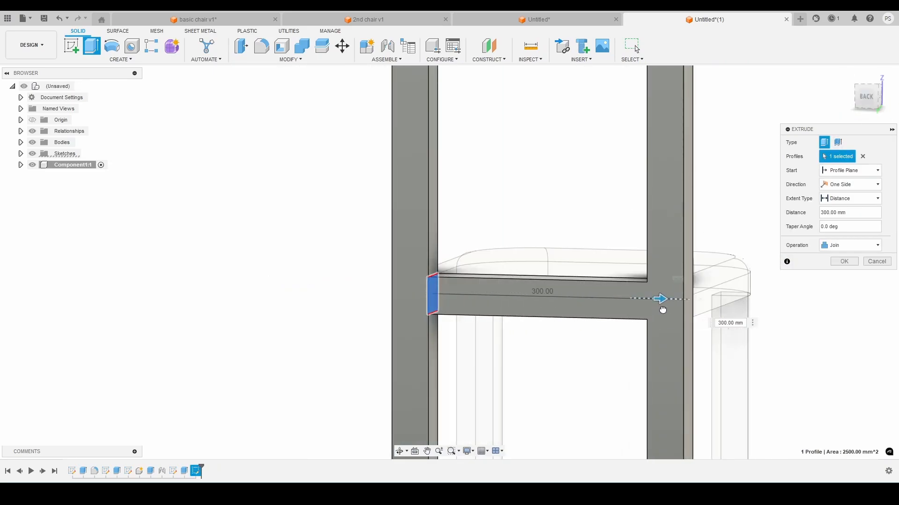
left_click(852, 244)
left_click(841, 287)
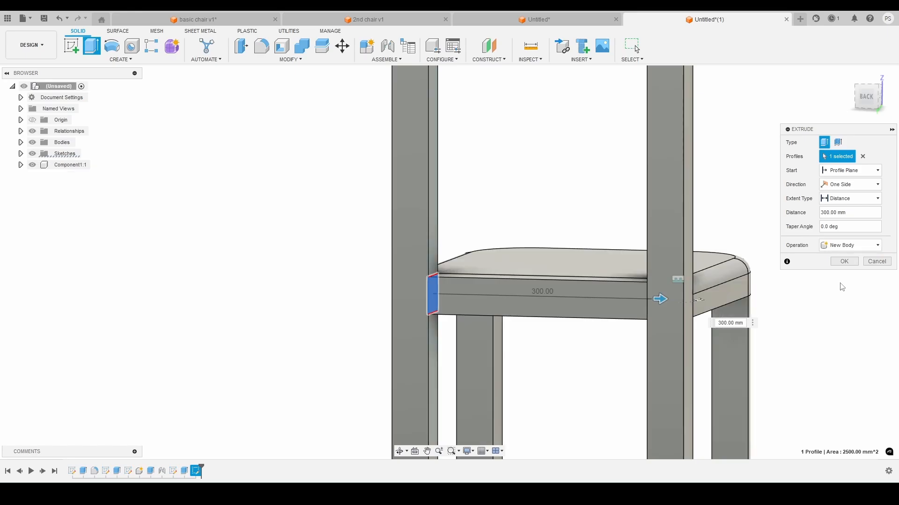
left_click(849, 263)
scroll(697, 274, "down", 2)
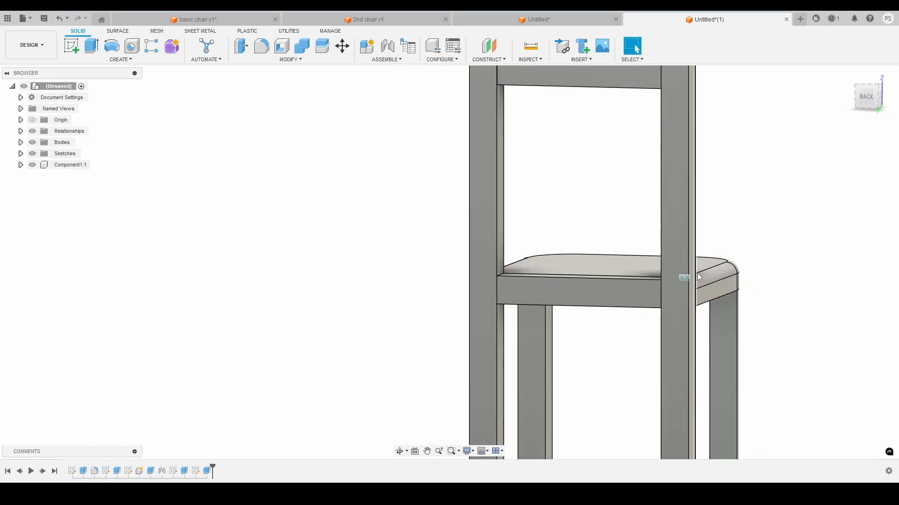
- Start a sketch on the top face of the lower crossbar behind the seat
left_click_drag(864, 97, 802, 217)
scroll(792, 245, "down", 2)
scroll(436, 154, "up", 2)
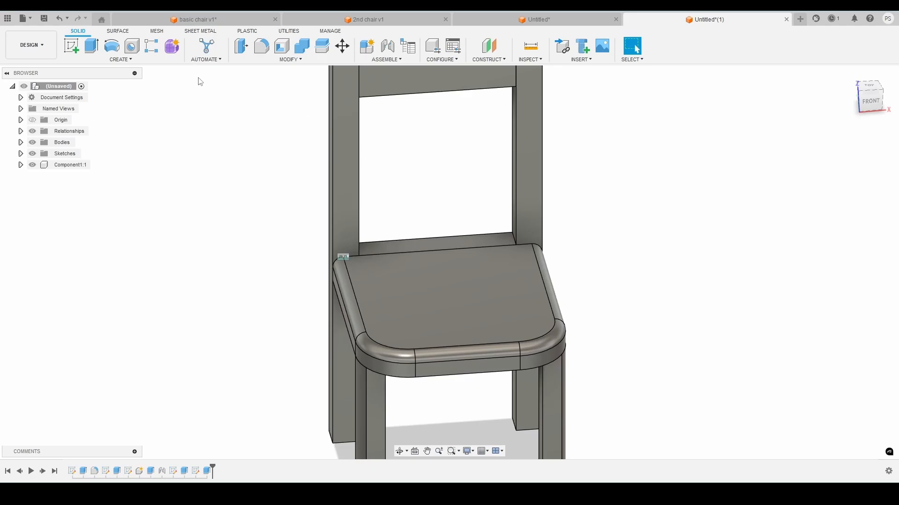
left_click(72, 47)
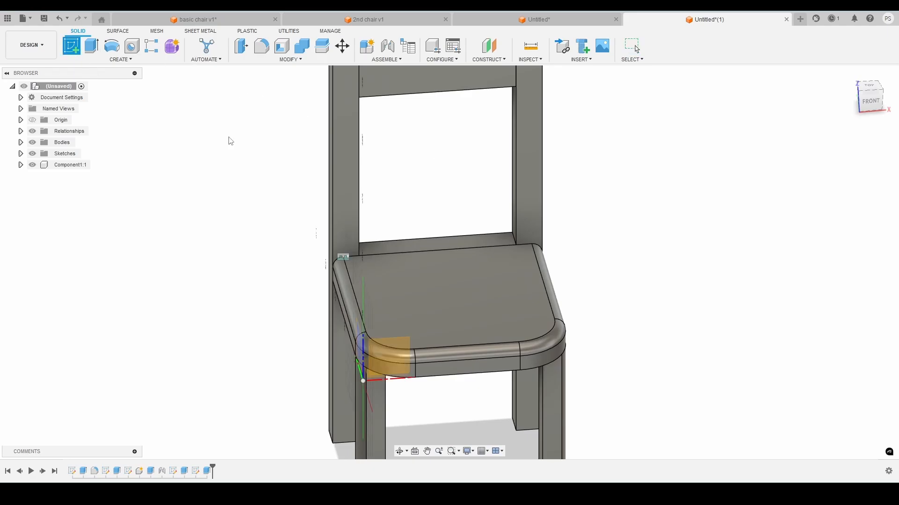
left_click(443, 243)
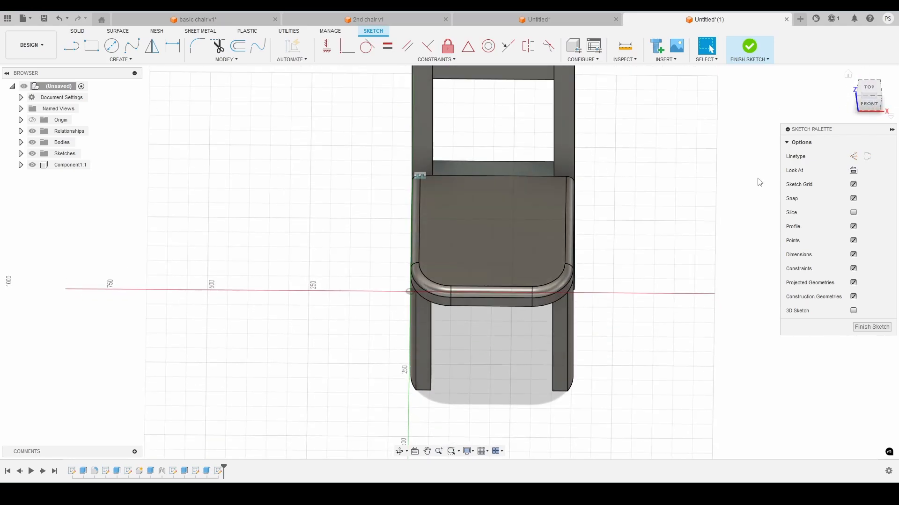
- Draw a 30 mm center diameter circle midway across the crossbar's depth, near its left end
scroll(578, 117, "up", 5)
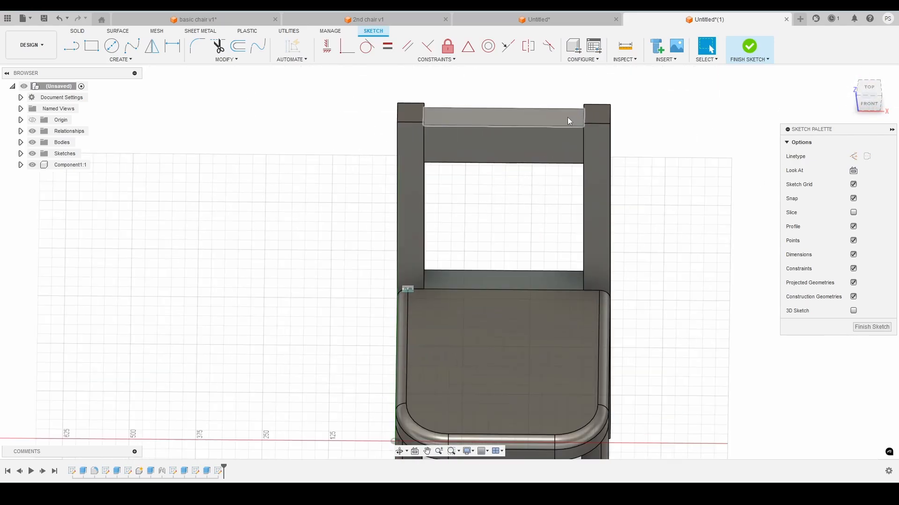
scroll(567, 118, "up", 2)
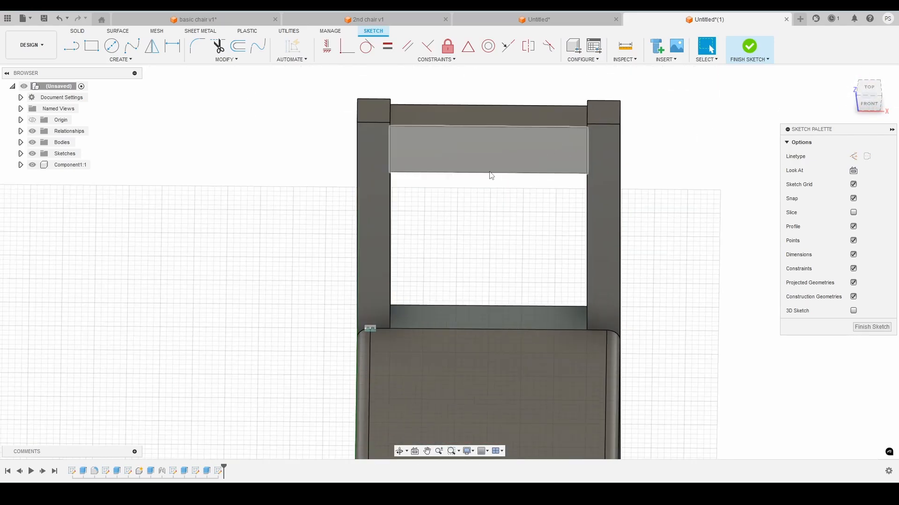
left_click(111, 46)
scroll(408, 344, "up", 2)
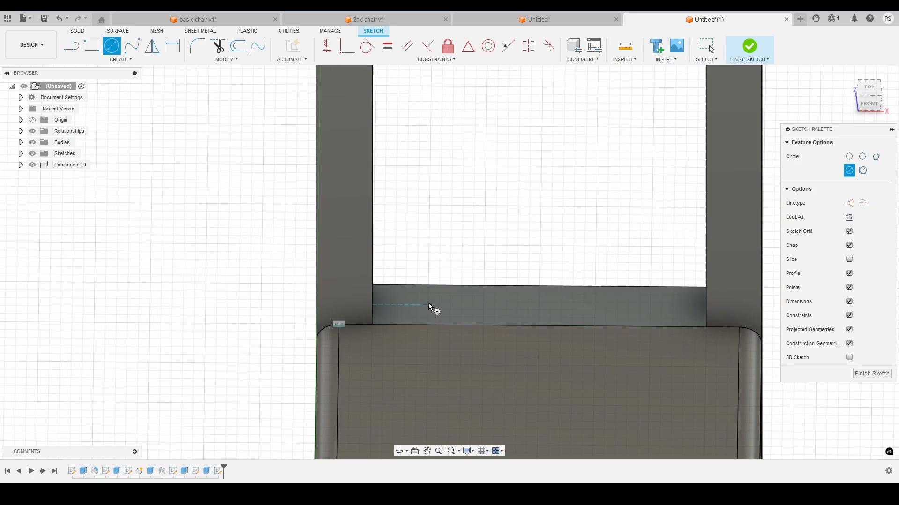
scroll(429, 304, "up", 1)
scroll(428, 309, "up", 1)
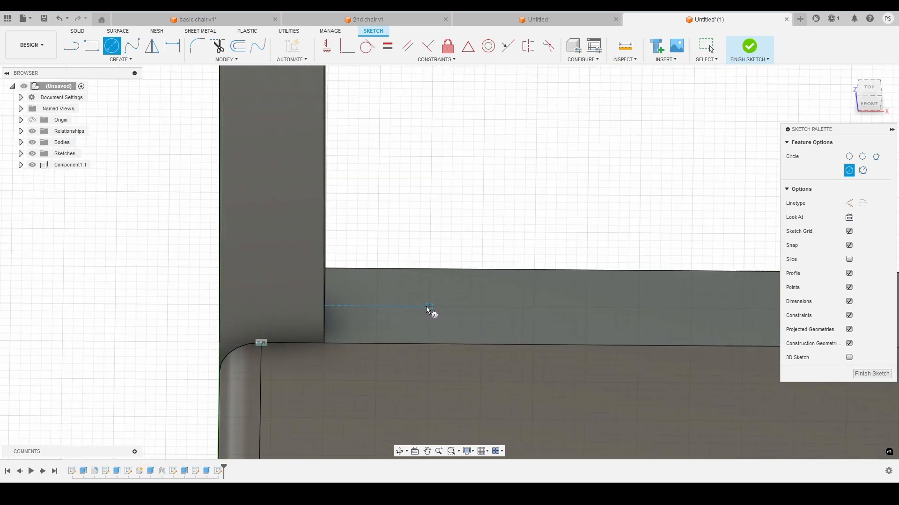
left_click(428, 306)
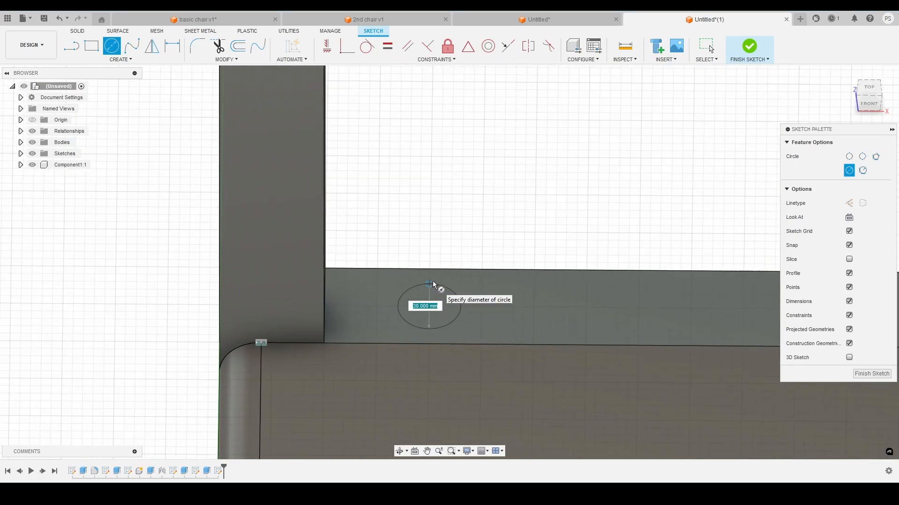
left_click(433, 281)
scroll(385, 288, "down", 3)
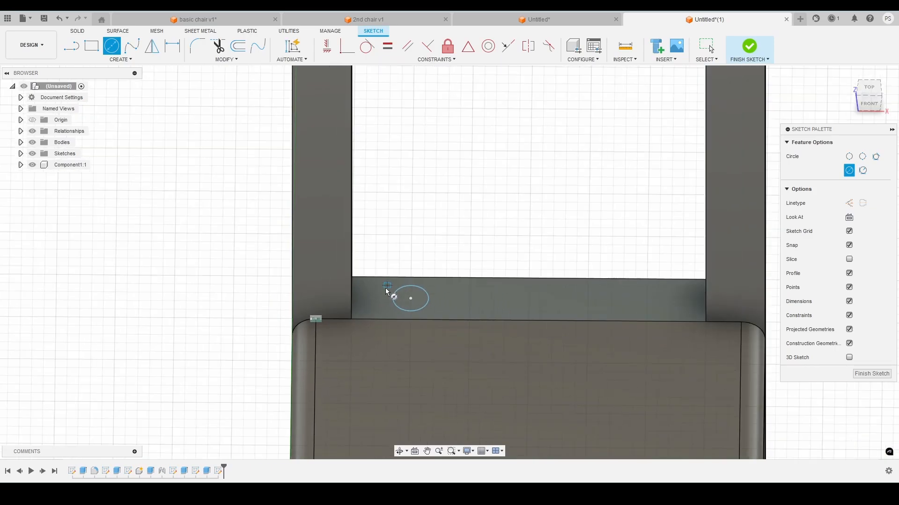
- Draw a second circle of the same 30 mm diameter beside the first, aligned with its center
scroll(498, 303, "up", 2)
scroll(460, 298, "up", 1)
scroll(462, 302, "up", 1)
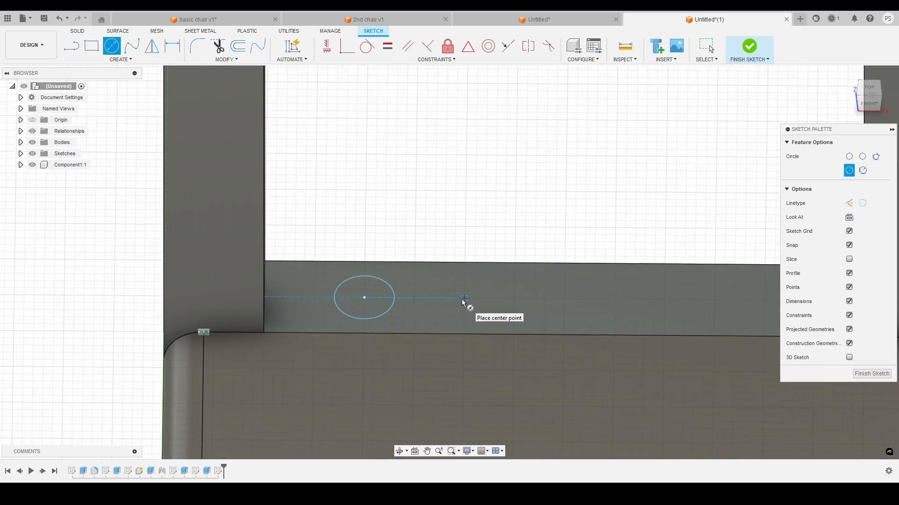
left_click(464, 298)
left_click(464, 276)
scroll(467, 285, "down", 2)
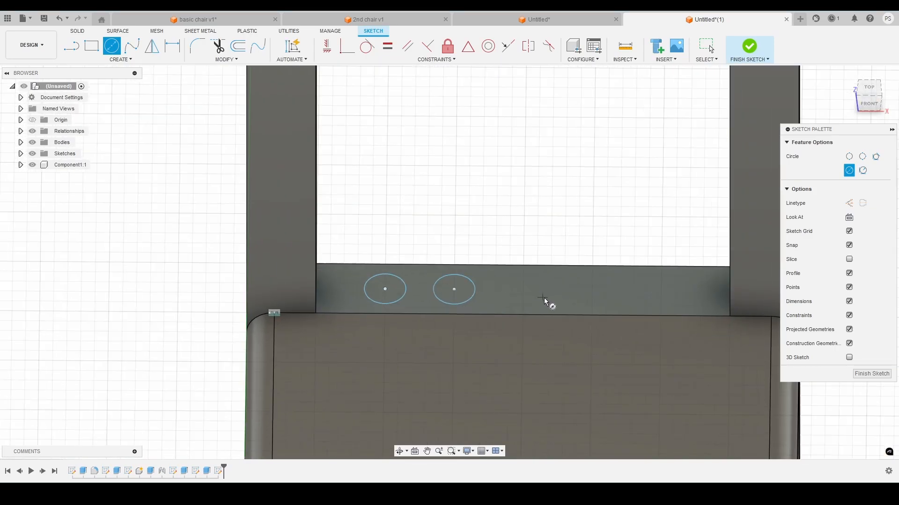
scroll(549, 301, "up", 1)
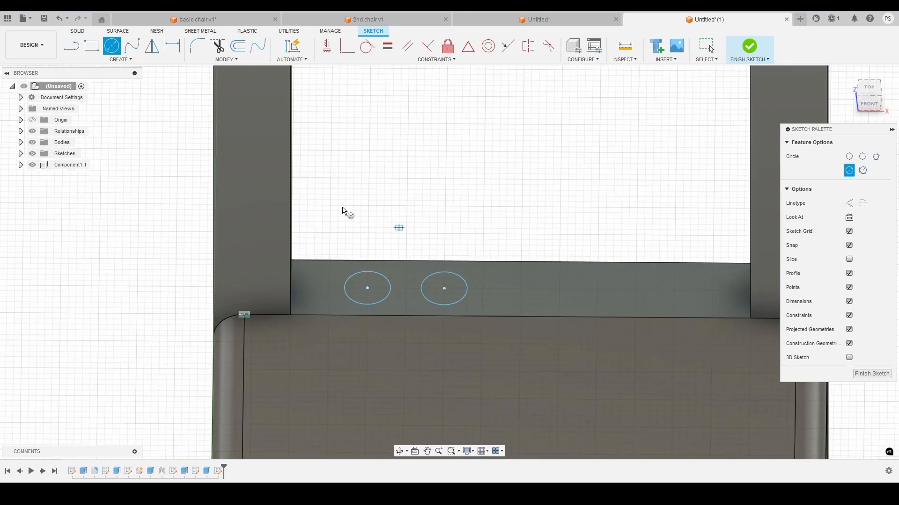
- Add three more 30 mm circles with the 2-Point Circle tool, completing an evenly spaced row of five along the crossbar
left_click(111, 61)
mouse_move(93, 88)
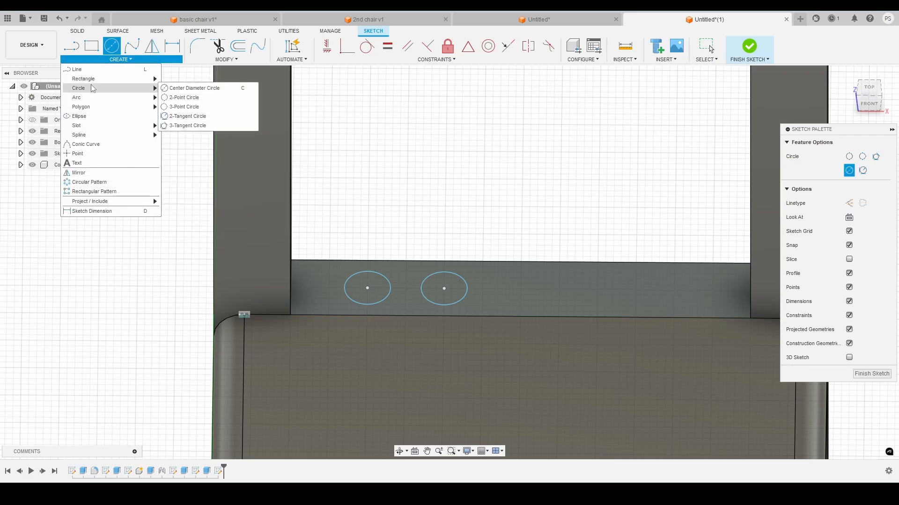
left_click(172, 97)
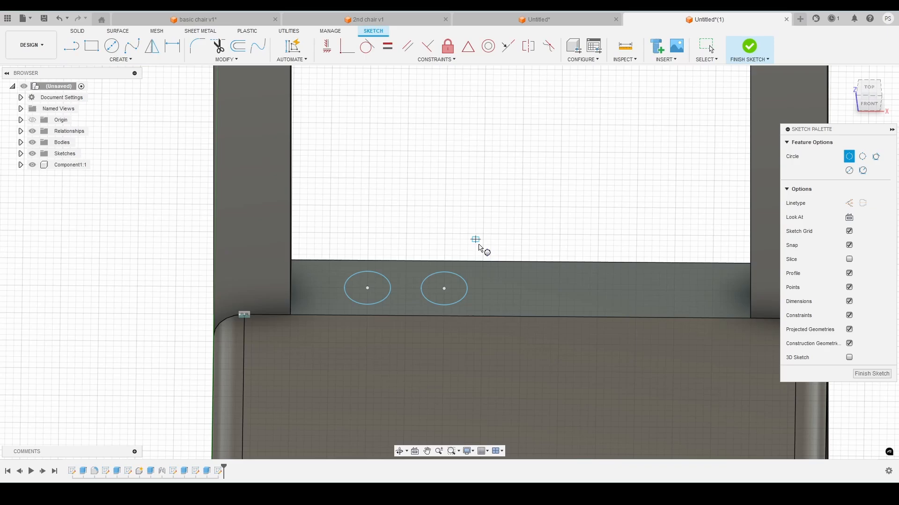
left_click(521, 274)
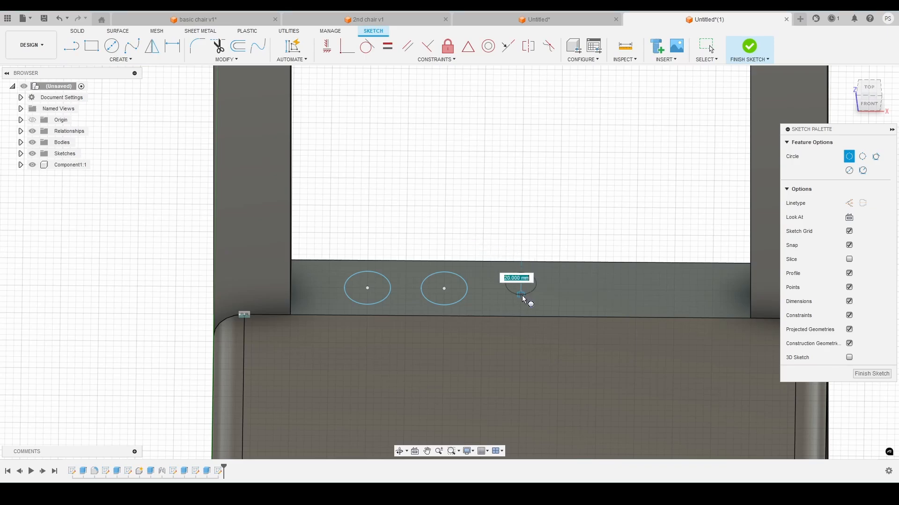
left_click(520, 306)
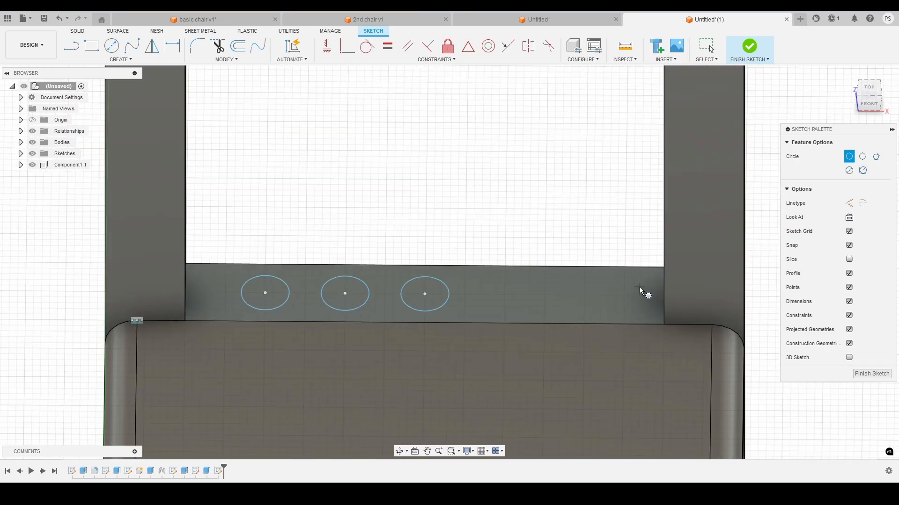
left_click(504, 277)
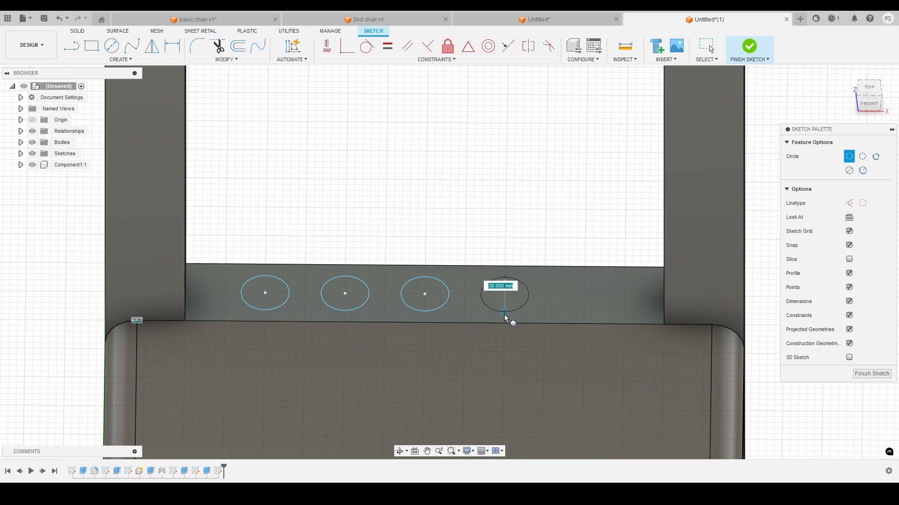
left_click(504, 312)
left_click(585, 278)
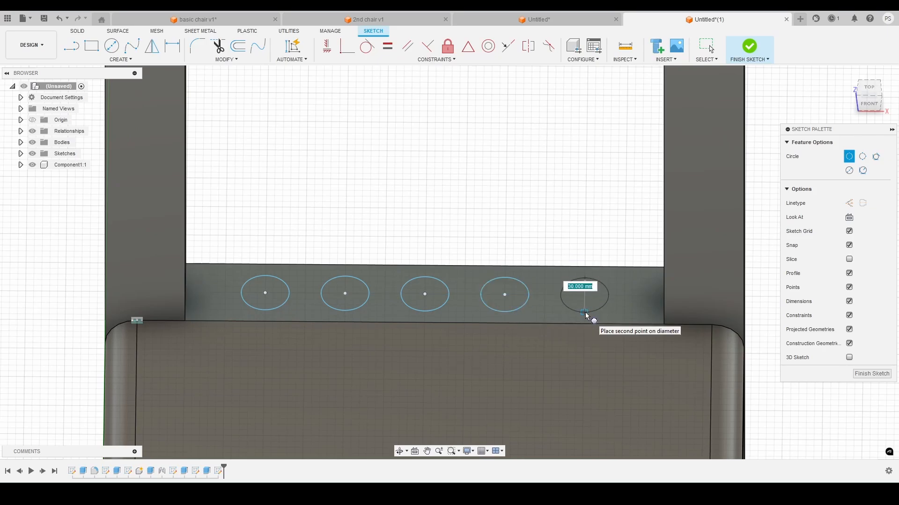
left_click(585, 311)
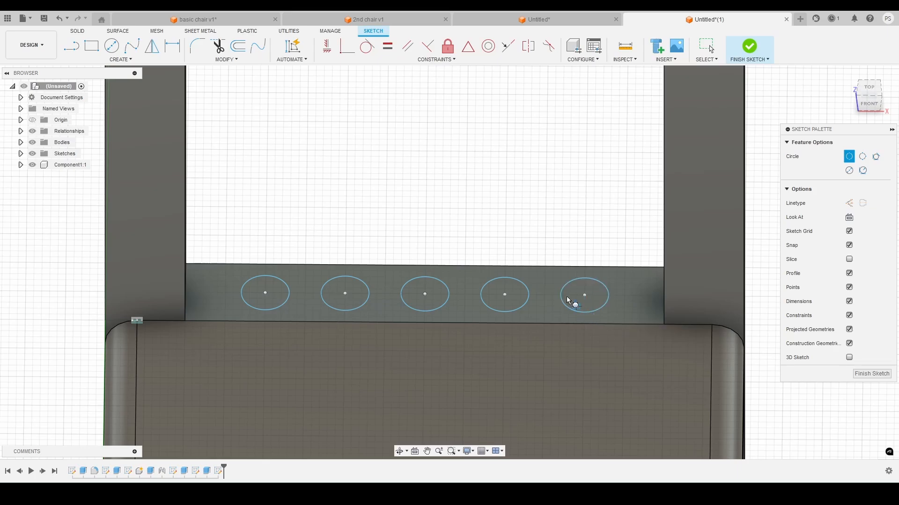
- Extrude all five circles upward 340 mm to the upper crossbar with the New Body operation, forming the backrest spindles
scroll(546, 281, "down", 5)
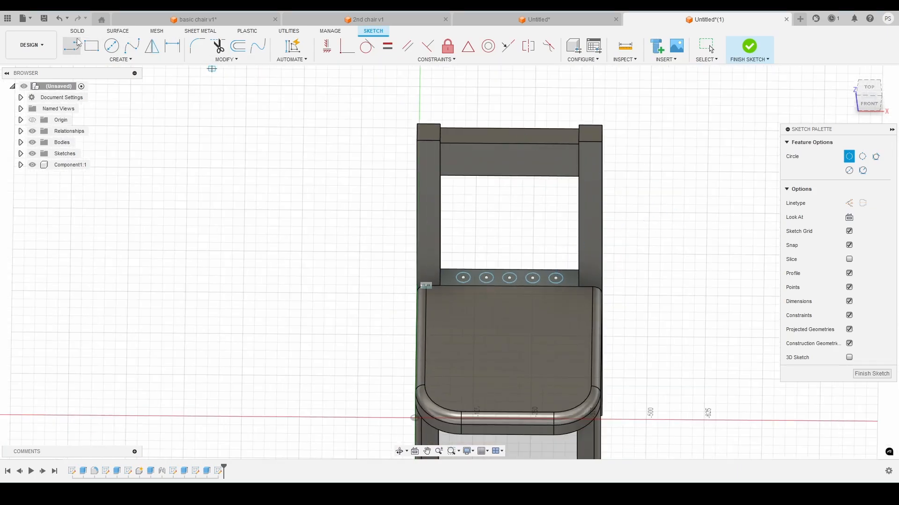
left_click(78, 31)
left_click(92, 45)
scroll(461, 281, "up", 3)
left_click(468, 309)
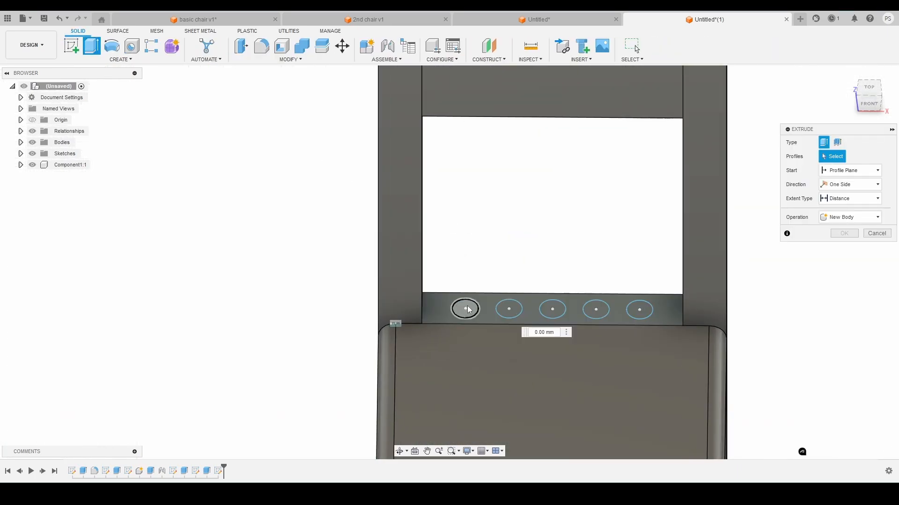
left_click(509, 309)
left_click(552, 309)
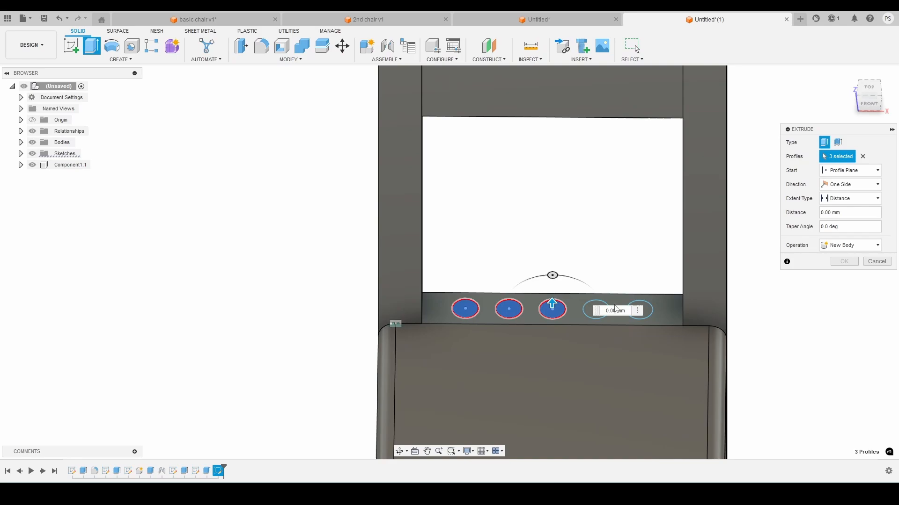
left_click(646, 310)
left_click(596, 305)
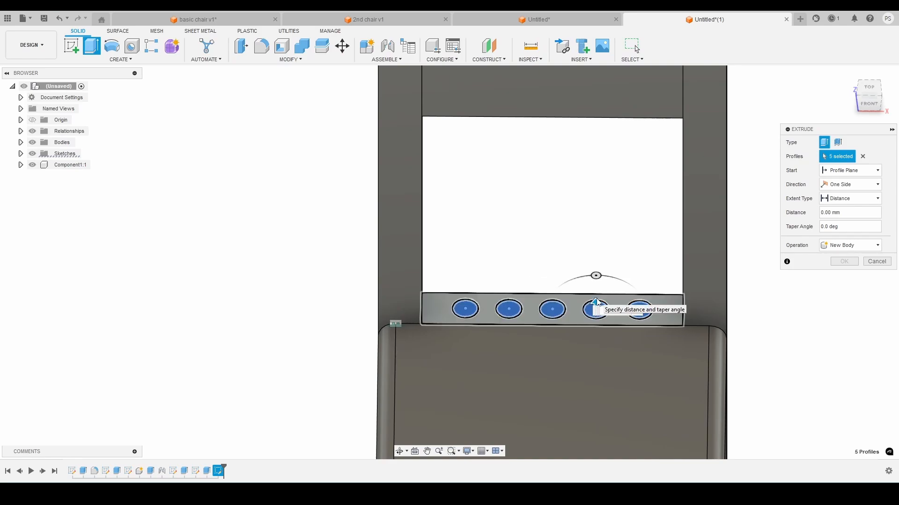
left_click_drag(595, 302, 613, 97)
left_click(864, 96)
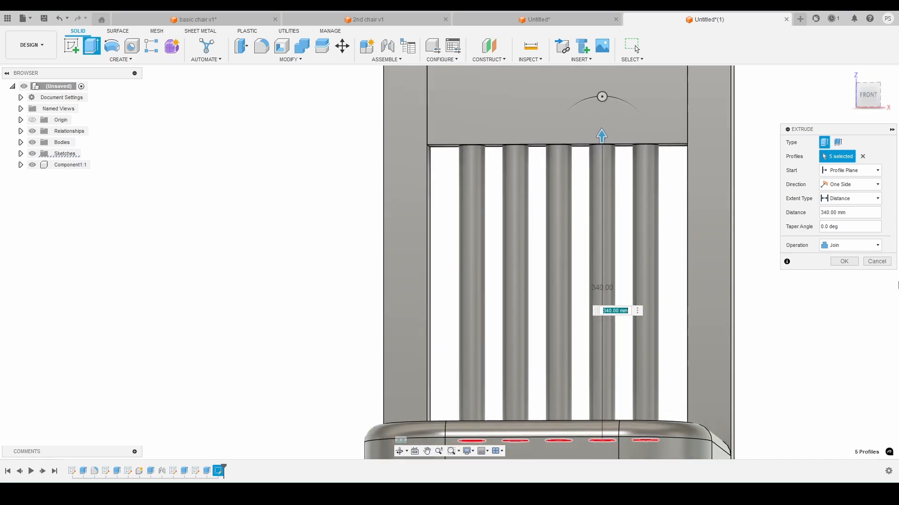
left_click(861, 250)
left_click(846, 284)
left_click(844, 263)
- Start a sketch on the rear face of the front leg, on the side opposite the origin
scroll(573, 238, "down", 5)
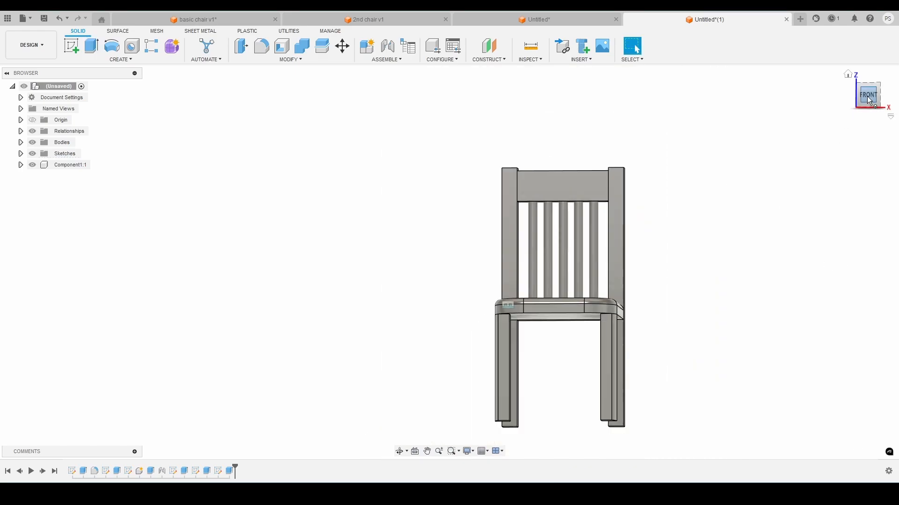
left_click_drag(867, 97, 838, 110)
mouse_move(573, 355)
middle_mouse_down("shift")
mouse_move(486, 323)
mouse_move(356, 339)
middle_mouse_up("shift")
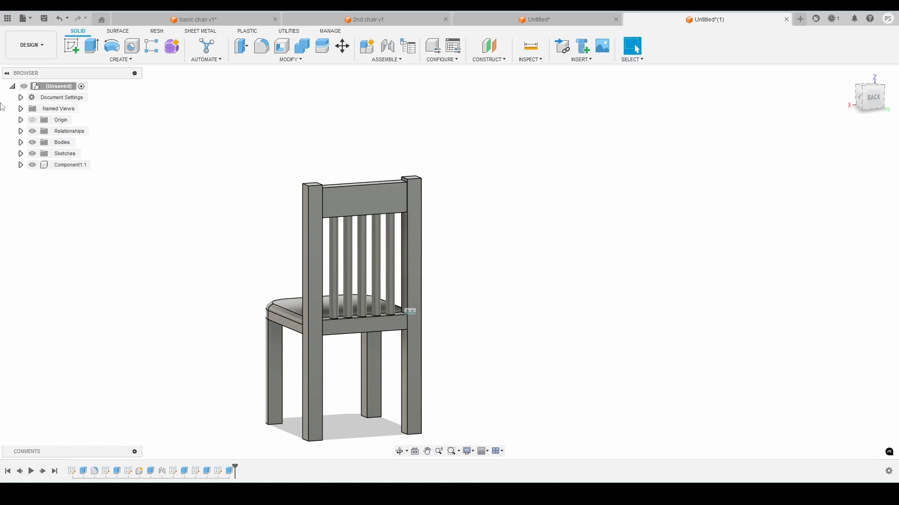
left_click(71, 45)
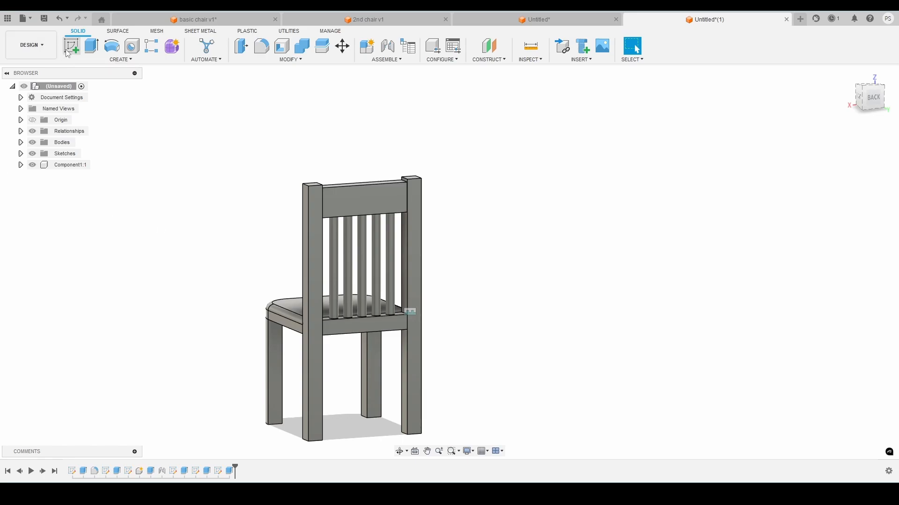
left_click(277, 362)
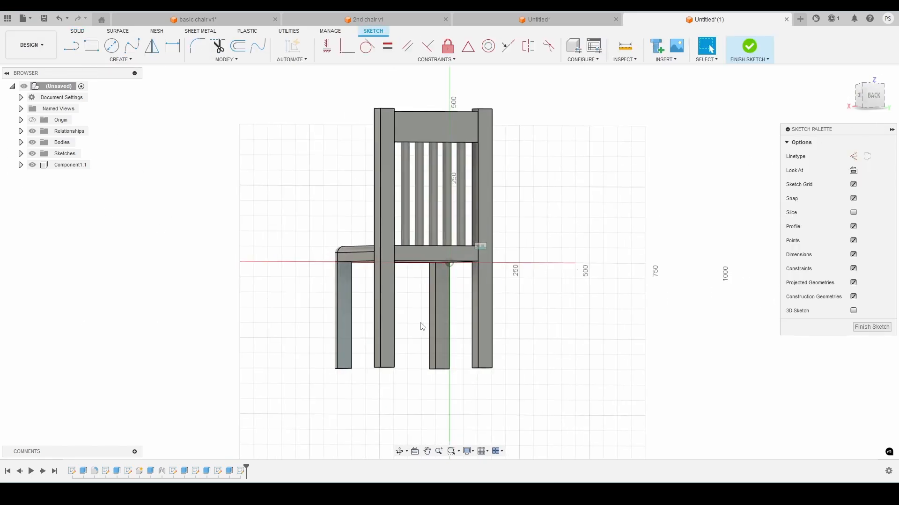
- Draw a rectangle about 50 by 50 mm across the rear face of each front leg, both at matching heights
scroll(347, 331, "up", 2)
left_click(91, 46)
scroll(391, 331, "up", 2)
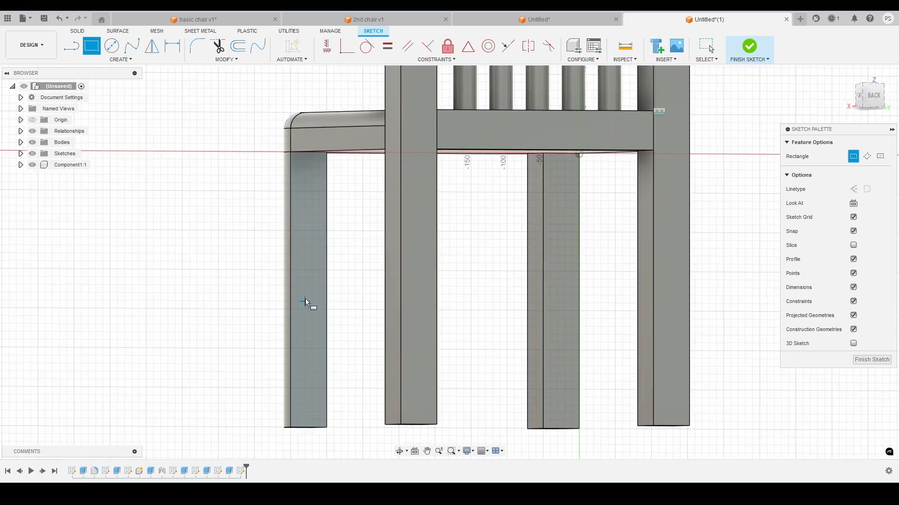
left_click(290, 270)
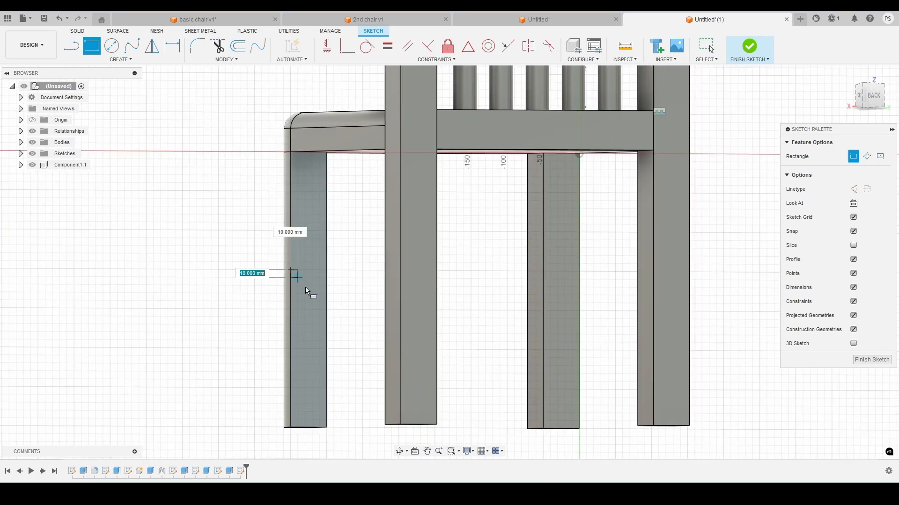
left_click(327, 309)
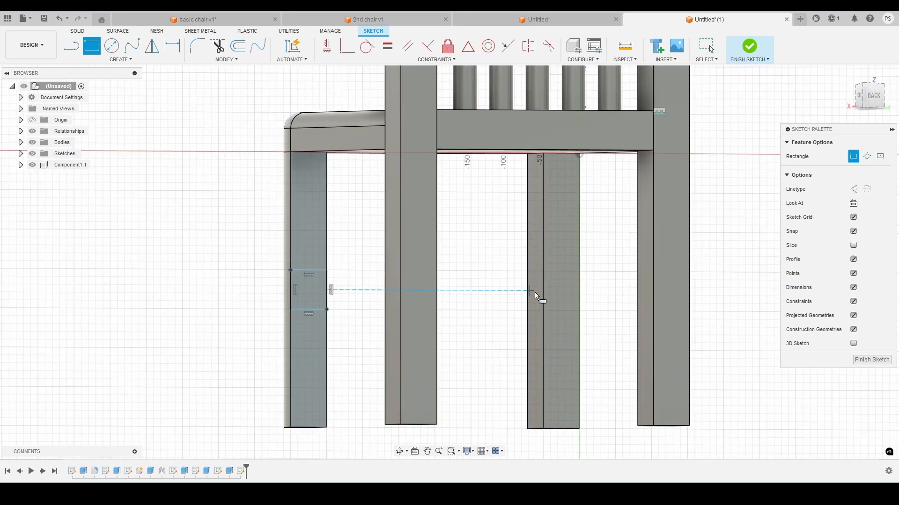
left_click(544, 270)
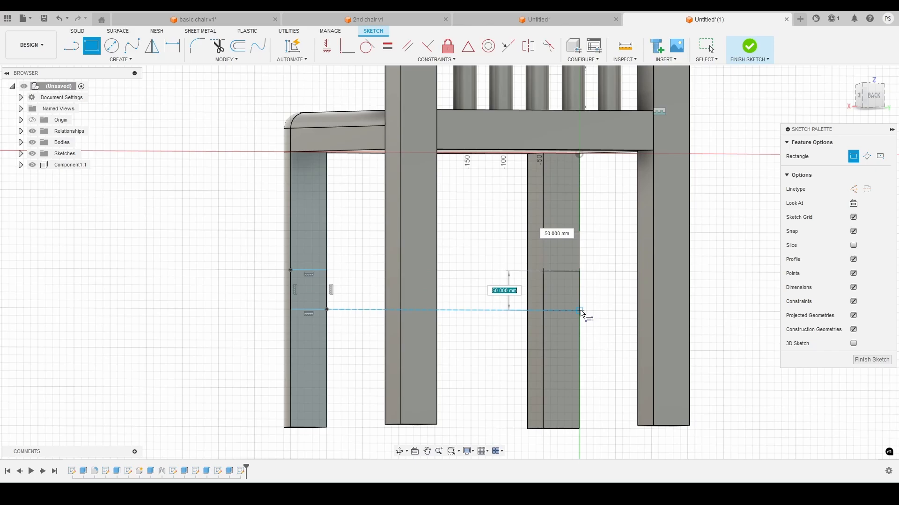
left_click(579, 310)
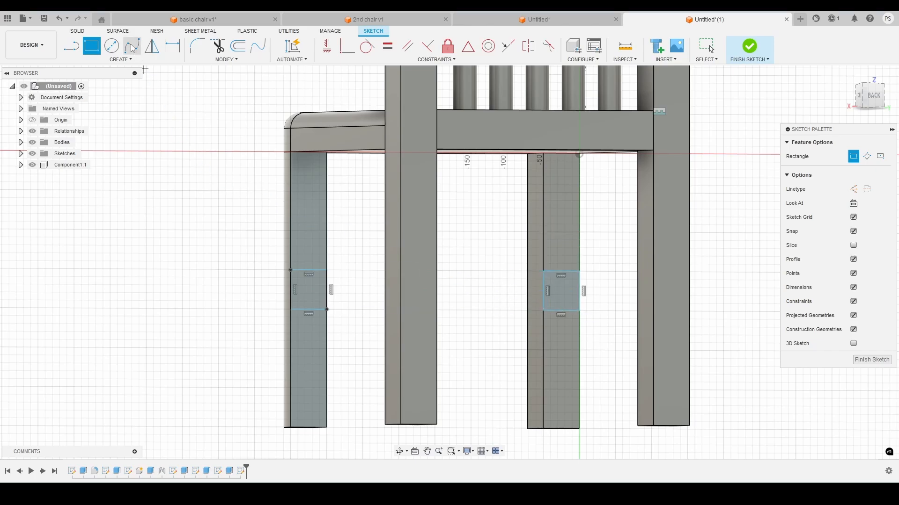
- Extrude both rectangles 300 mm to the rear legs with the New Body operation, forming the side leg supports
left_click(84, 31)
left_click(91, 46)
left_click(309, 290)
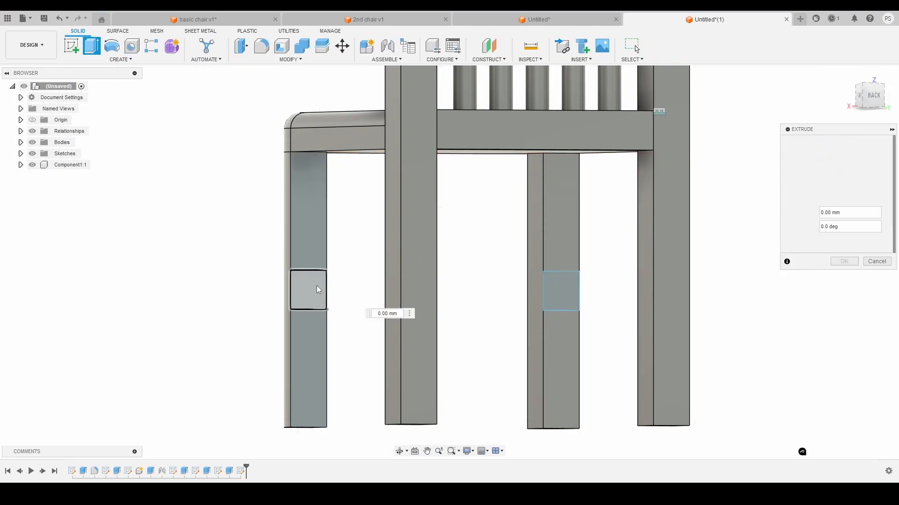
left_click(575, 287)
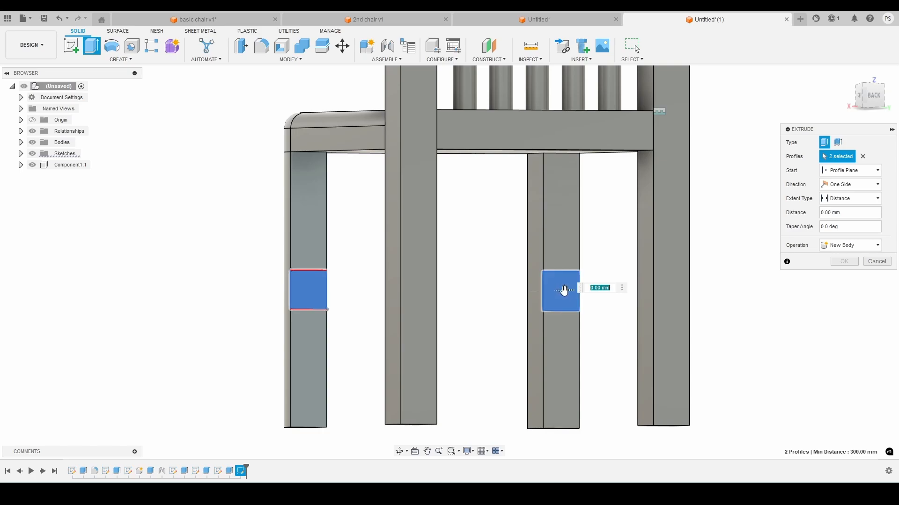
left_click_drag(561, 289, 658, 289)
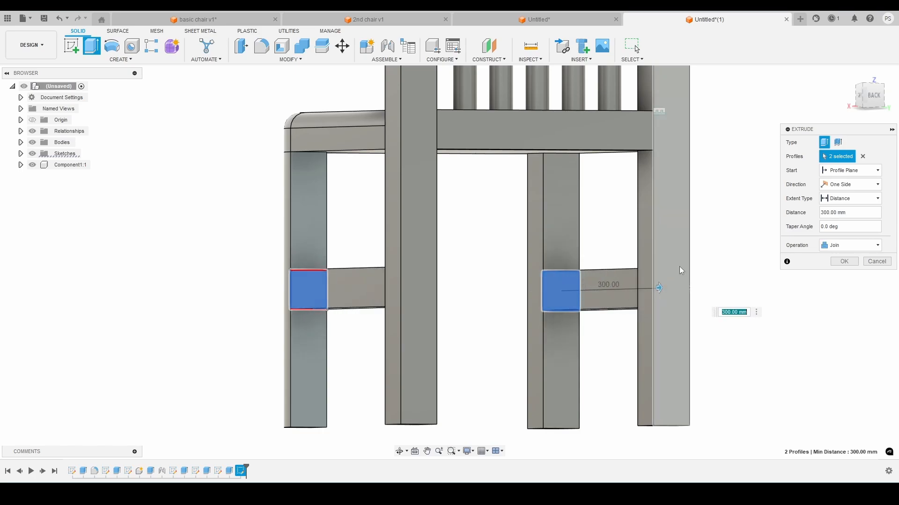
left_click(869, 100)
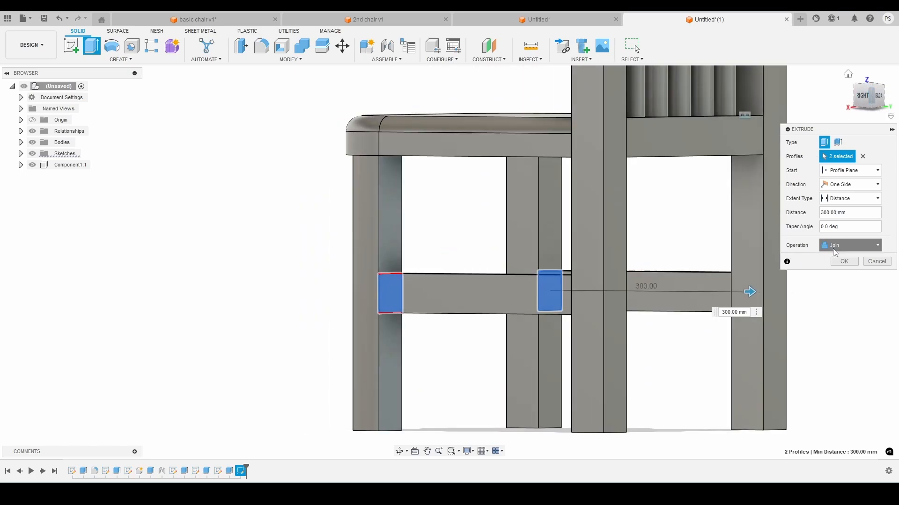
left_click(849, 245)
left_click(841, 285)
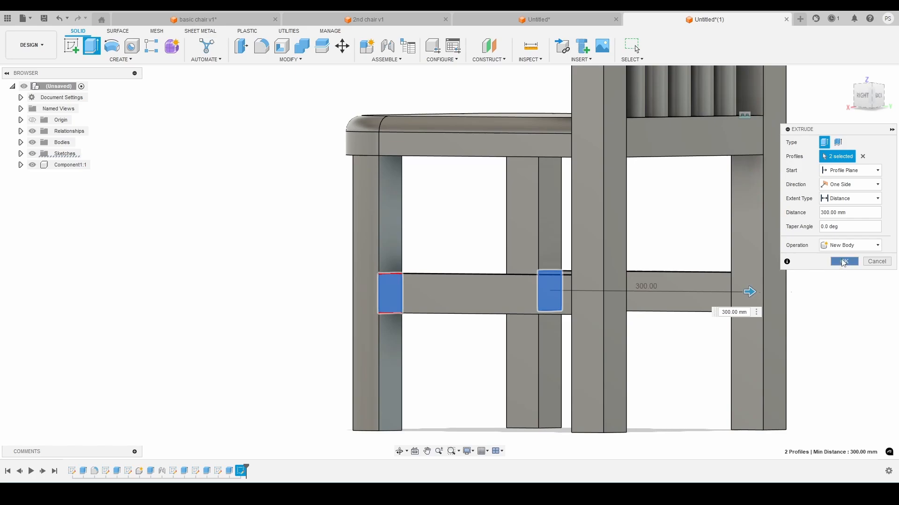
left_click(844, 263)
scroll(520, 250, "down", 3)
mouse_move(859, 94)
left_mouse_down()
mouse_move(884, 101)
mouse_move(882, 87)
left_mouse_up()
scroll(662, 276, "down", 4)
scroll(688, 164, "up", 3)
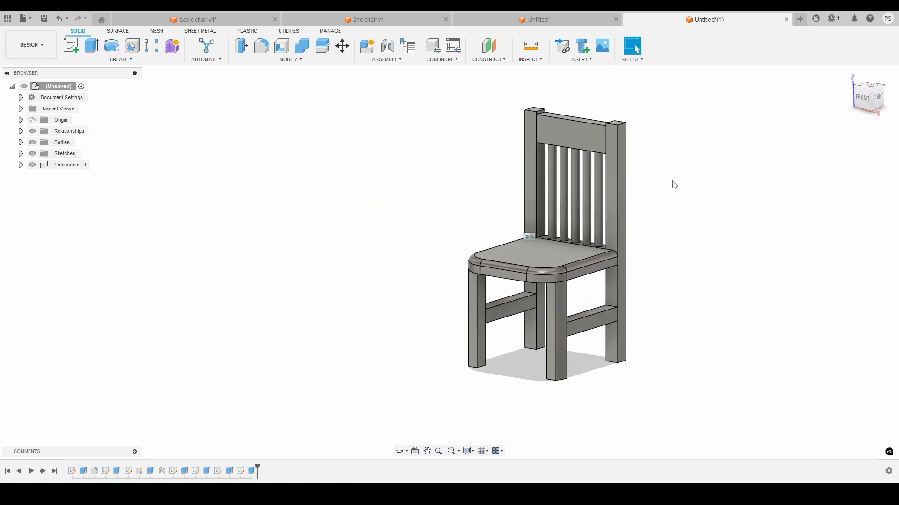
scroll(674, 185, "down", 1)
scroll(668, 111, "up", 1)
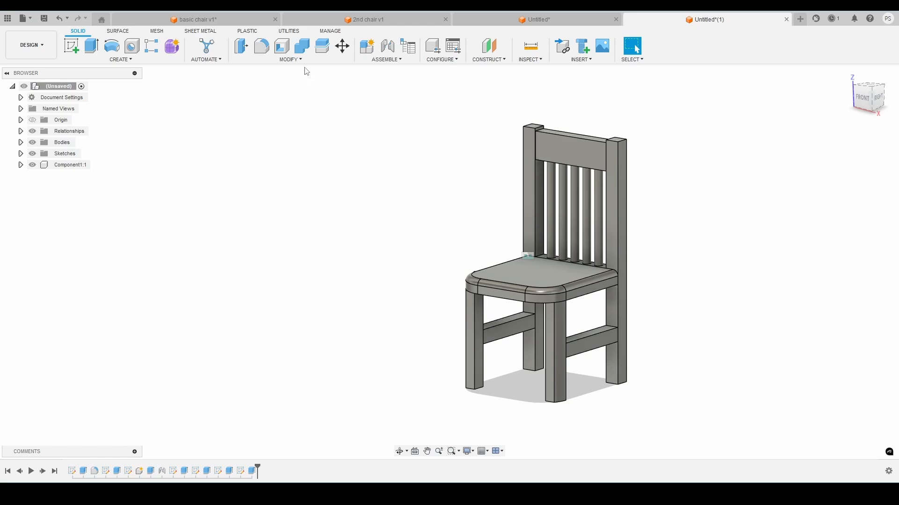
- Try the Oak wood appearance on the whole seat body in the Design workspace and undo it
left_click(328, 58)
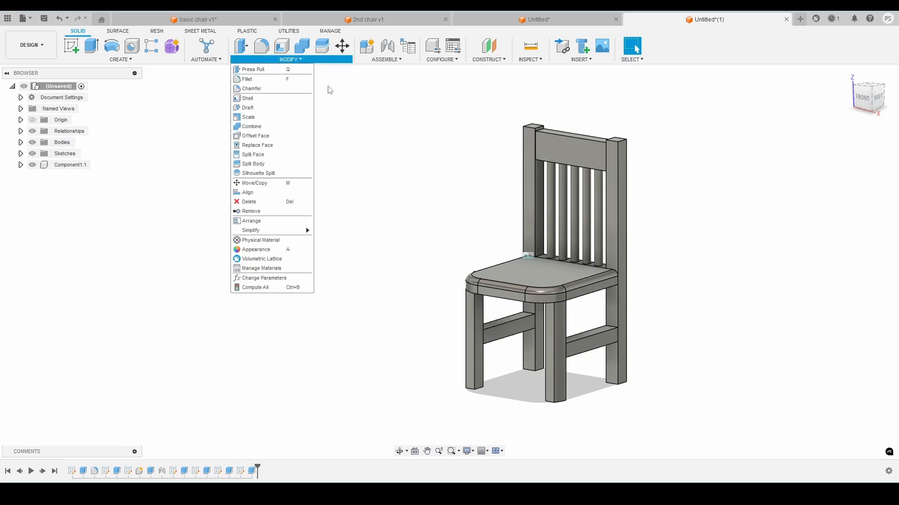
left_click(280, 254)
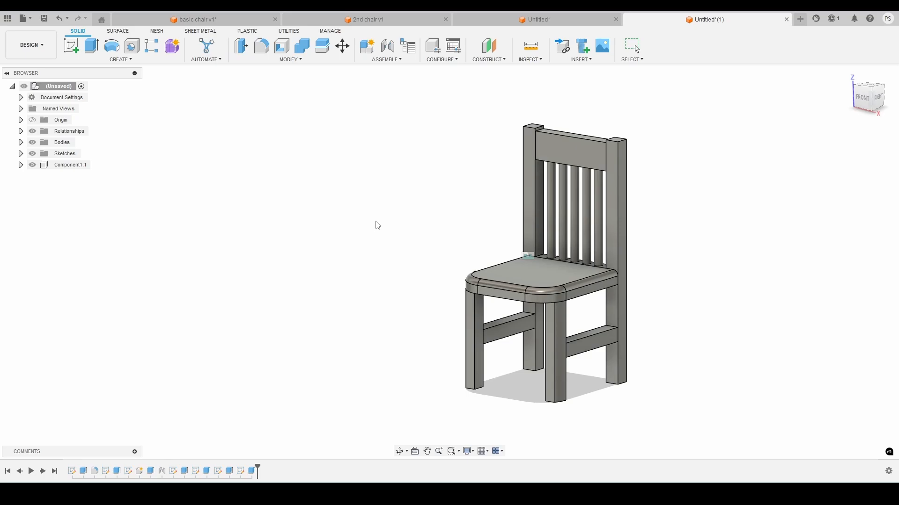
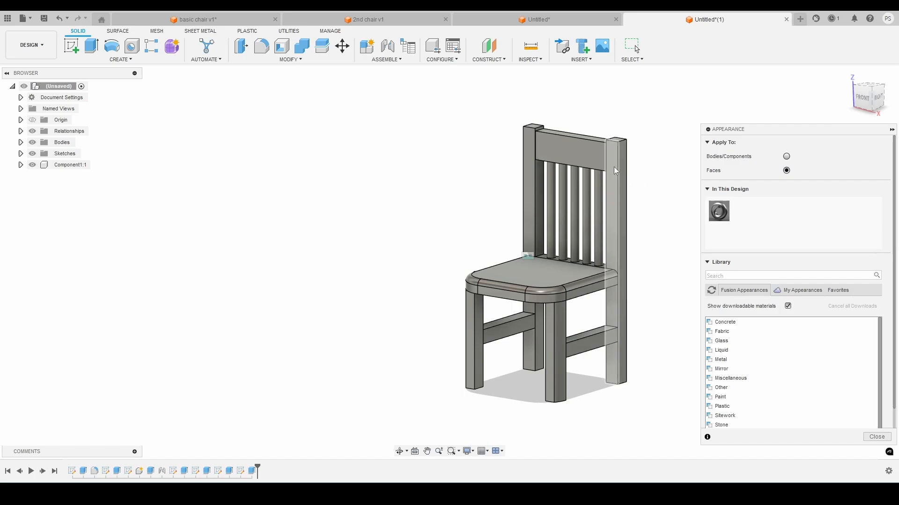
left_click(787, 156)
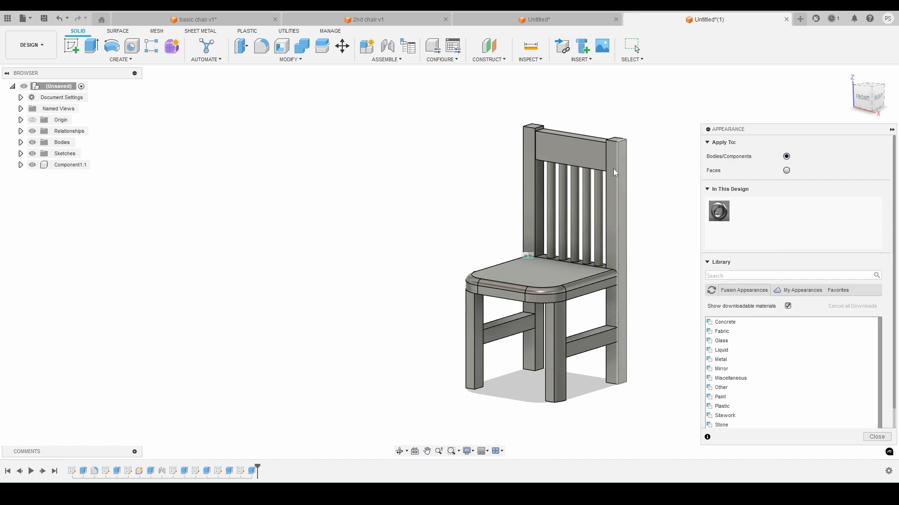
scroll(773, 391, "down", 2)
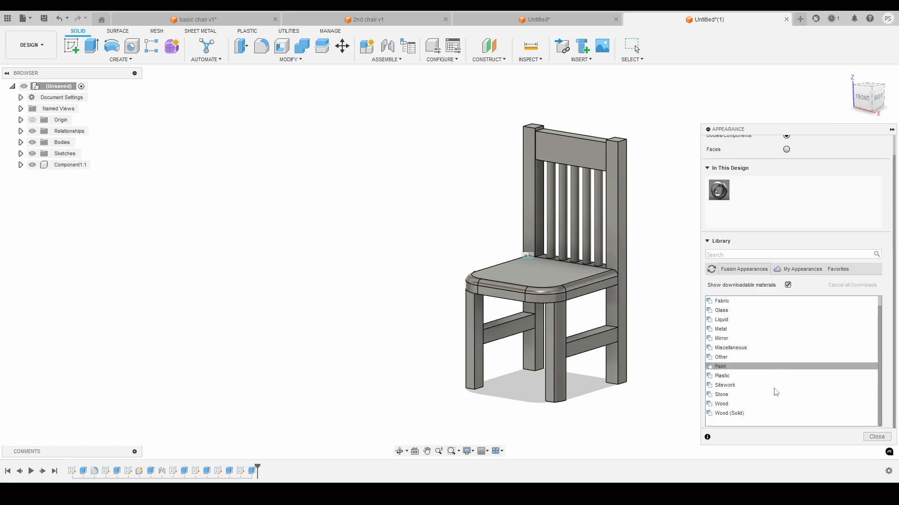
left_click(756, 403)
scroll(755, 401, "down", 3)
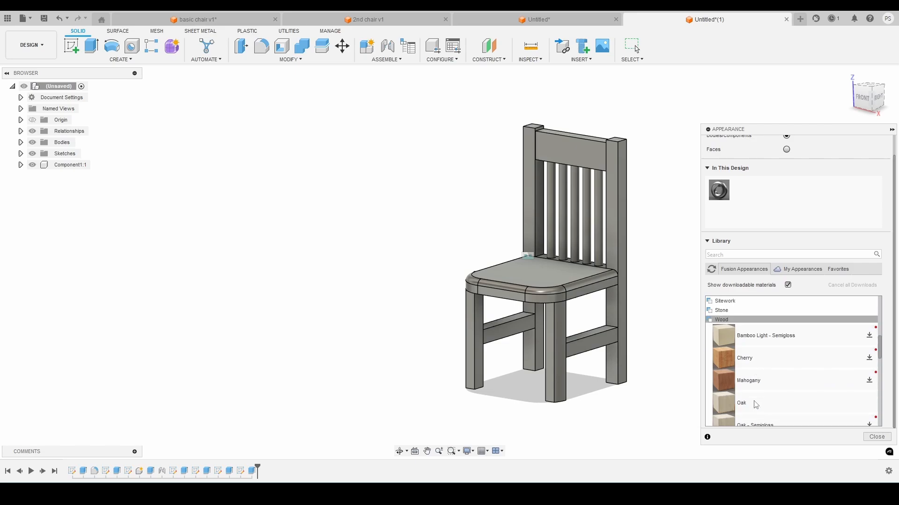
left_click_drag(749, 403, 546, 285)
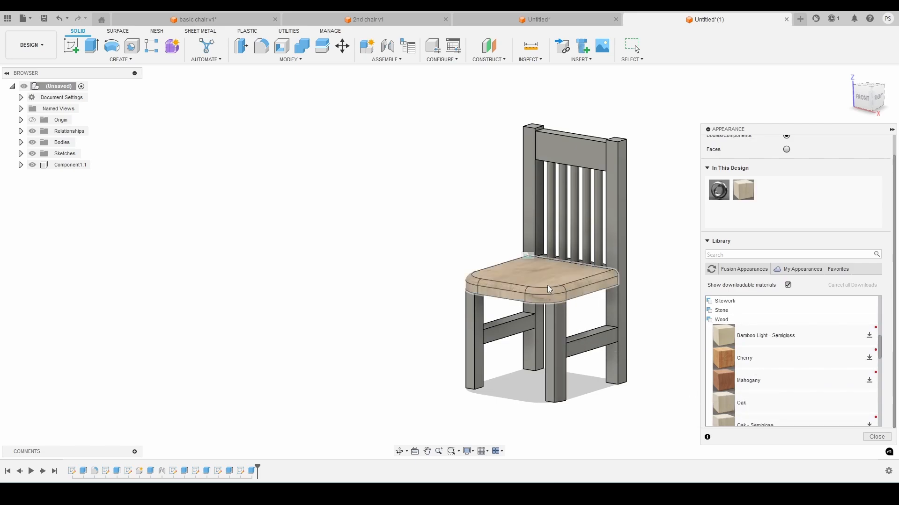
scroll(548, 284, "up", 3)
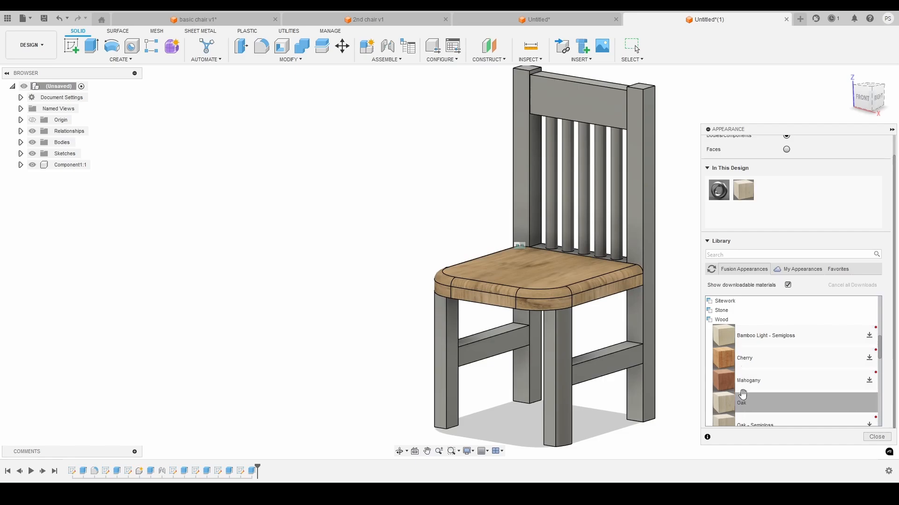
left_click(877, 438)
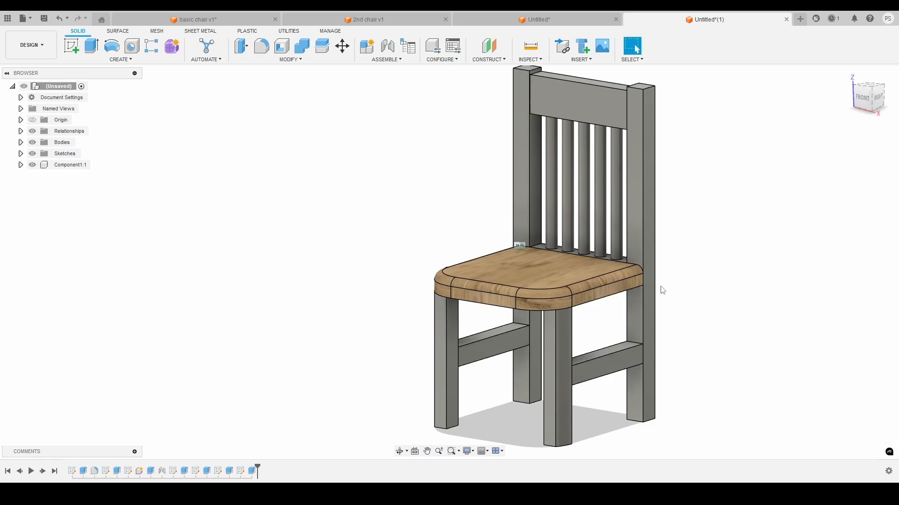
left_click(879, 103)
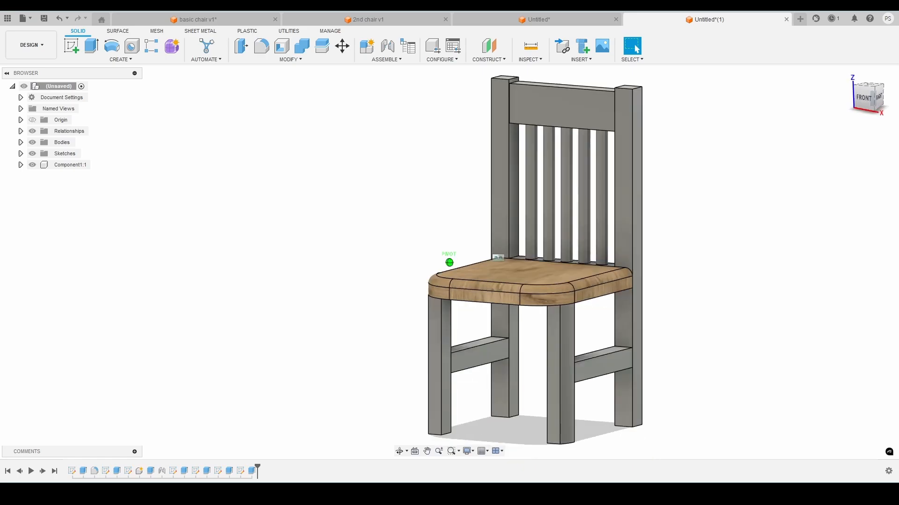
key("ctrl+z")
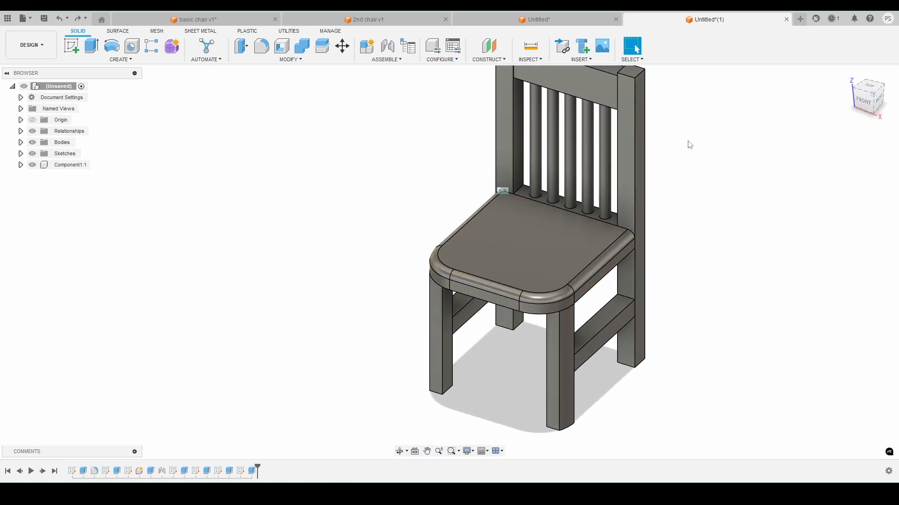
- Switch to the Render workspace and frame the whole chair from the front
left_click(31, 47)
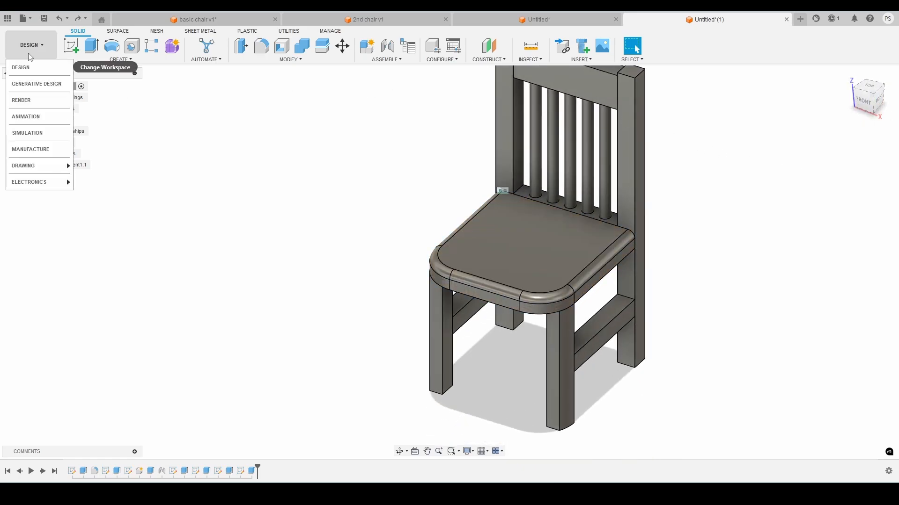
left_click(35, 100)
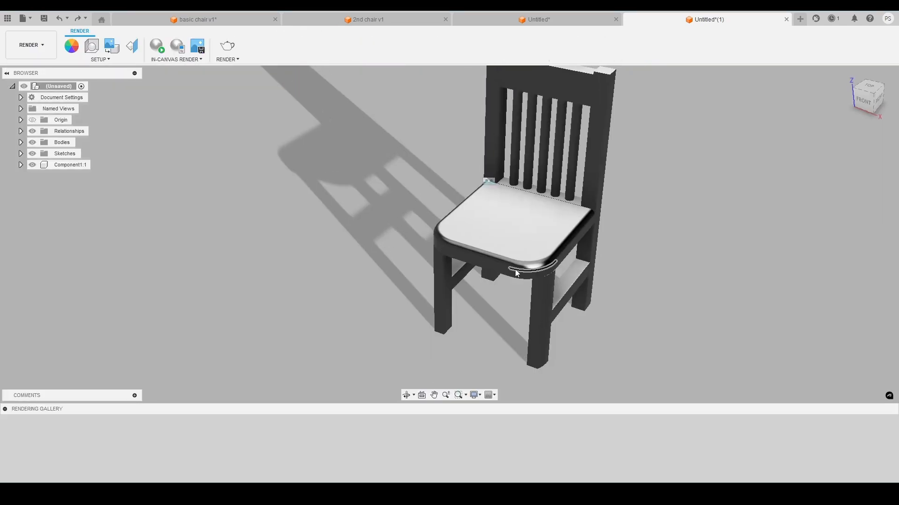
mouse_move(876, 104)
left_mouse_down()
mouse_move(848, 80)
mouse_move(871, 72)
left_mouse_up()
middle_click_drag(450, 234, 515, 215, "shift")
scroll(736, 222, "up", 1)
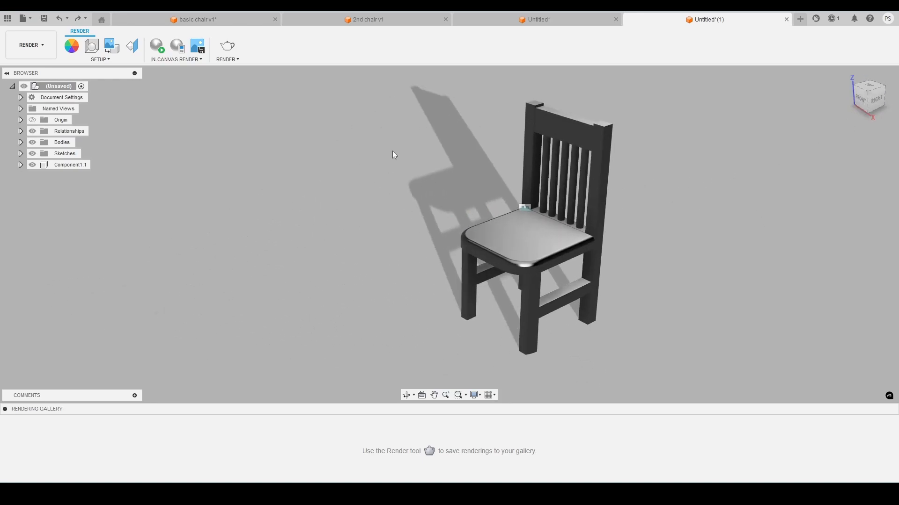
- Apply the Oak wood appearance to the seat and to the front leg, leg support and rear post on the chair's right side
left_click(71, 45)
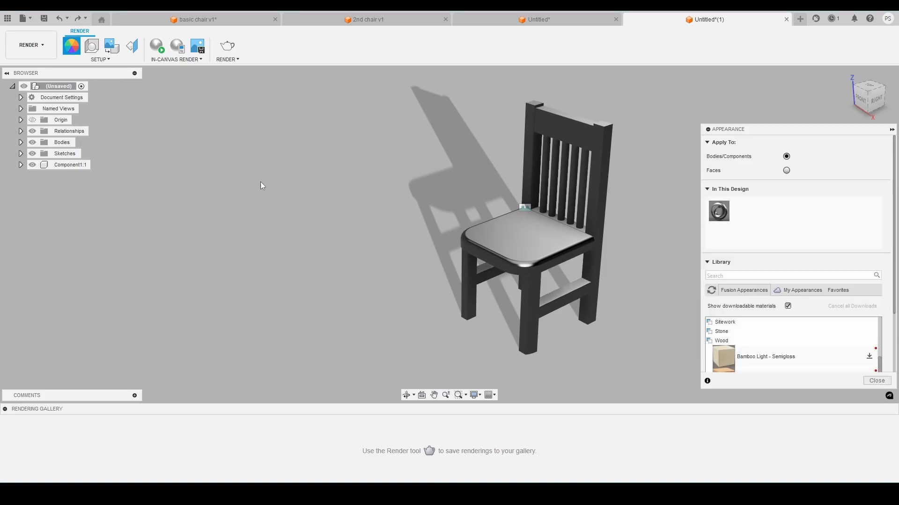
scroll(328, 192, "down", 1)
scroll(573, 213, "up", 1)
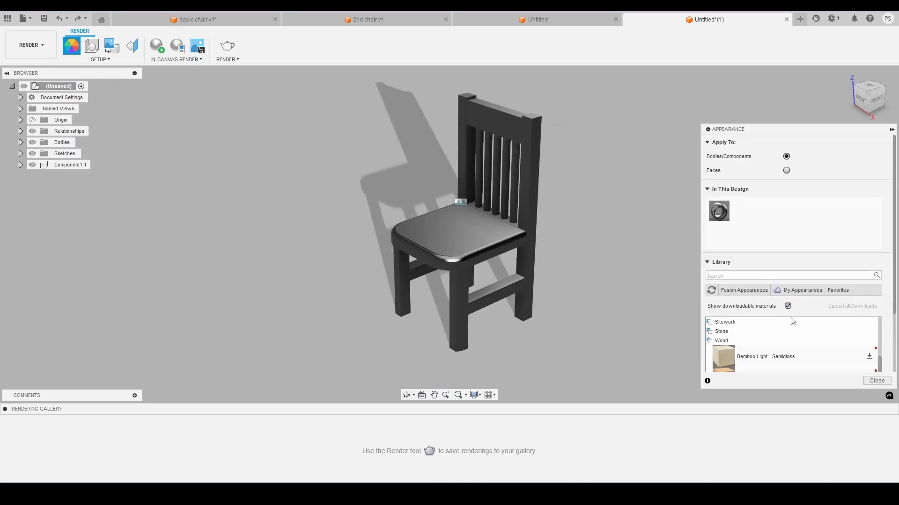
scroll(793, 328, "down", 5)
left_click_drag(778, 330, 467, 233)
left_click_drag(731, 329, 459, 295)
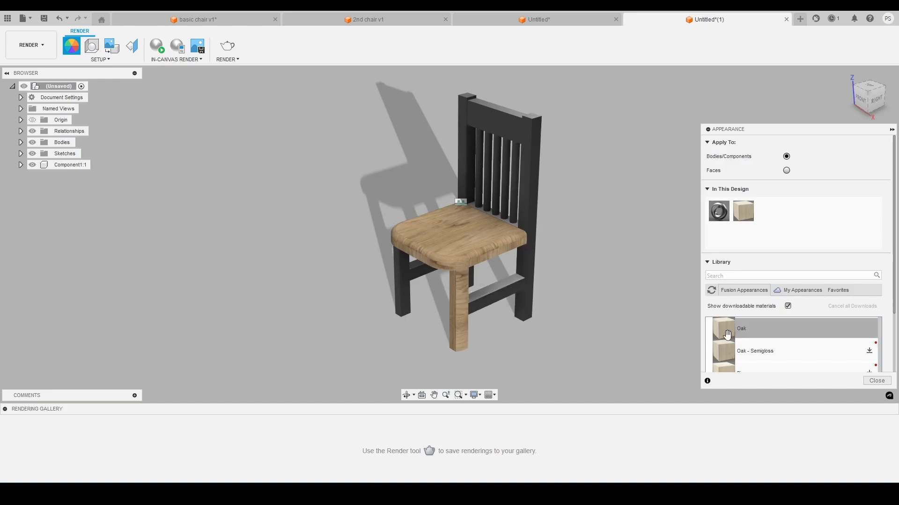
left_click_drag(727, 334, 491, 295)
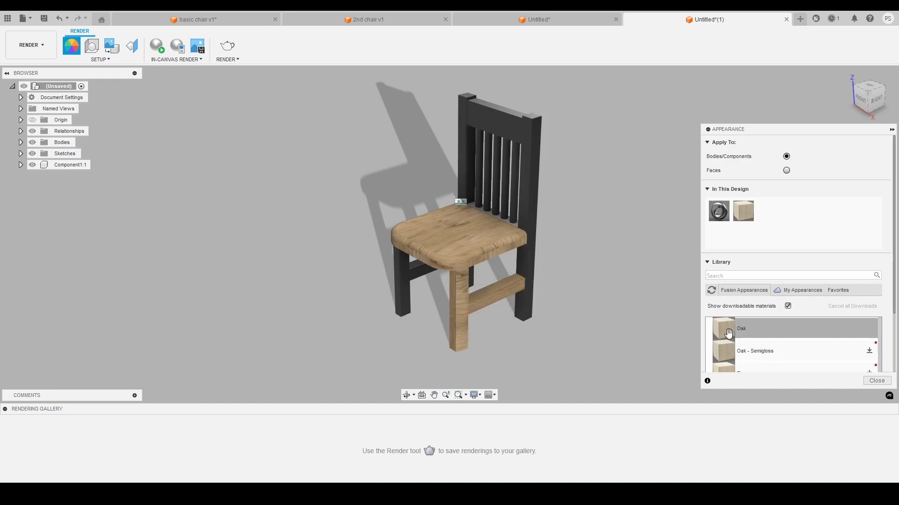
left_click_drag(728, 333, 535, 257)
- Apply the Oak appearance to the front leg, leg support and rear post on the chair's left side
middle_click_drag(449, 234, 520, 234, "shift")
left_click_drag(736, 327, 411, 308)
scroll(324, 268, "up", 3)
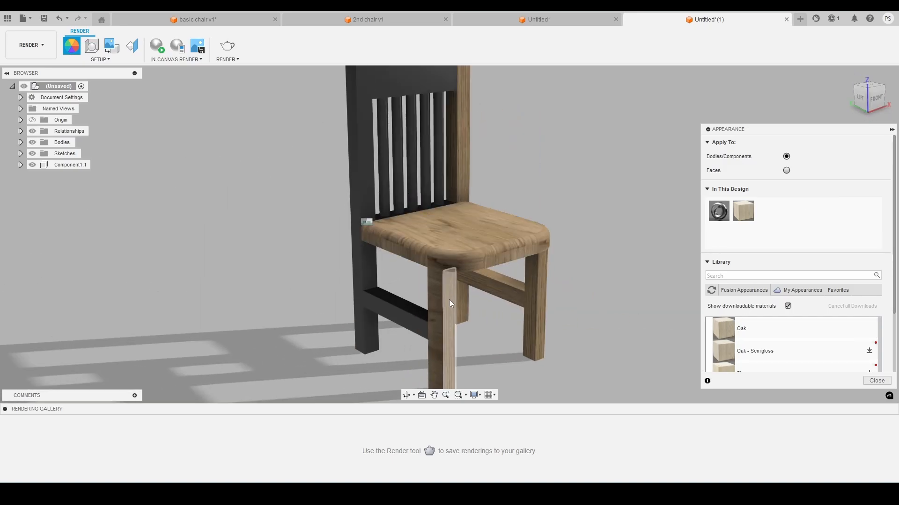
scroll(448, 299, "up", 2)
left_click_drag(714, 330, 386, 301)
left_click(881, 110)
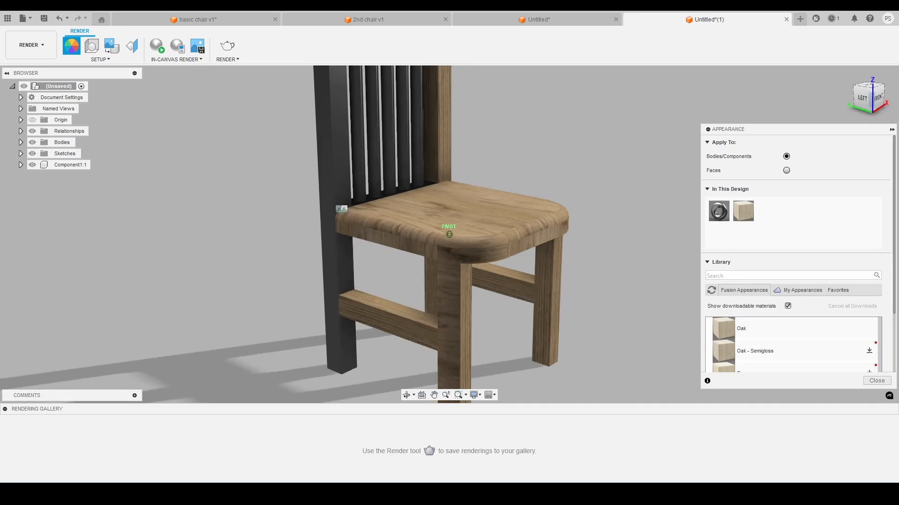
left_click_drag(723, 328, 322, 261)
- Apply the Oak appearance to the lower back rail between the two rear posts
scroll(344, 260, "down", 2)
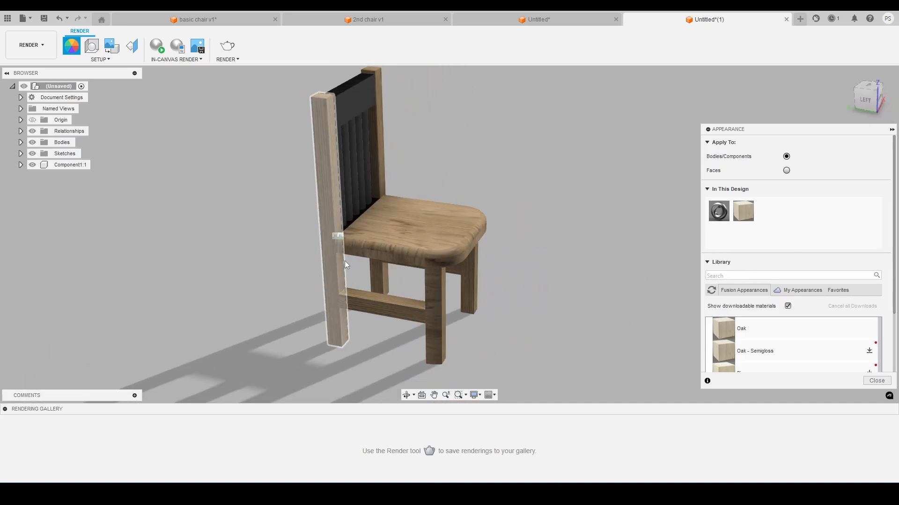
left_click_drag(868, 97, 843, 96)
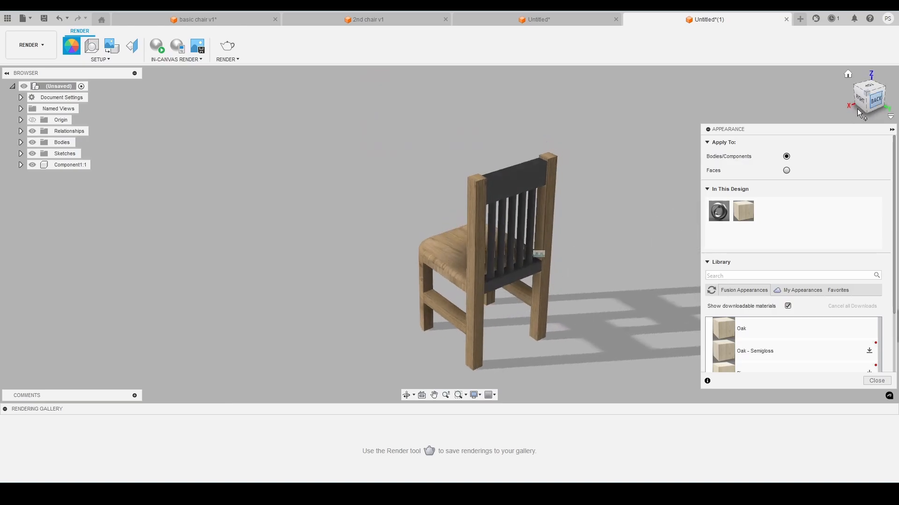
scroll(761, 308, "down", 4)
scroll(746, 323, "up", 3)
scroll(656, 277, "up", 2)
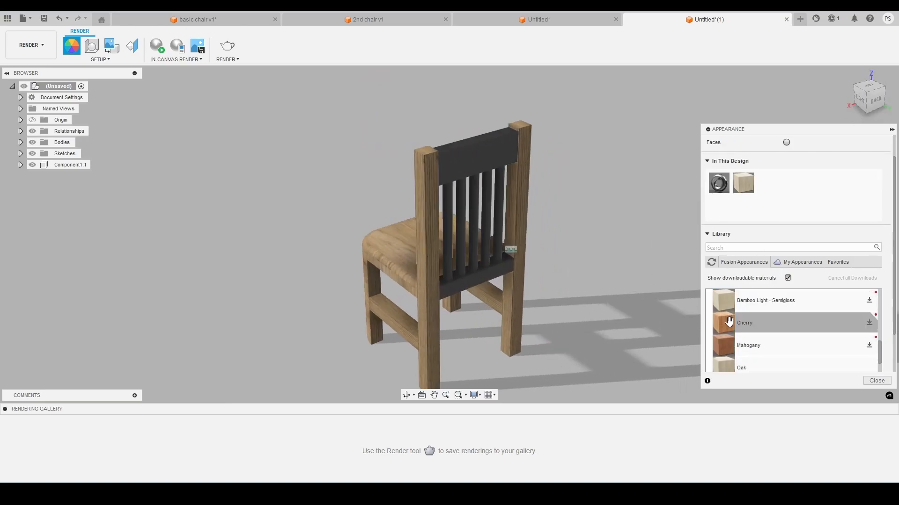
scroll(758, 323, "down", 3)
left_click_drag(723, 300, 472, 273)
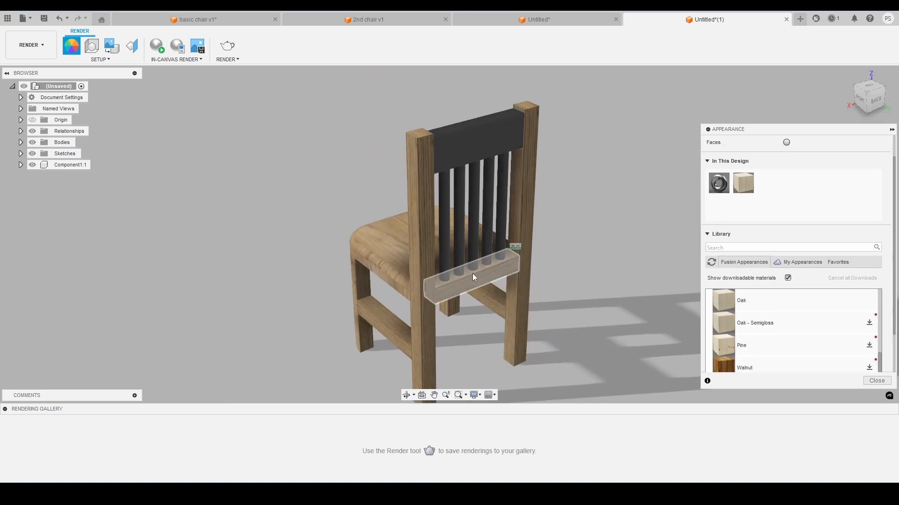
- Apply the Oak appearance to the five spindles and the top back rail, and finish the appearance assignment
scroll(473, 273, "up", 2)
left_click_drag(723, 300, 507, 212)
left_click_drag(762, 301, 505, 110)
left_click_drag(723, 300, 494, 188)
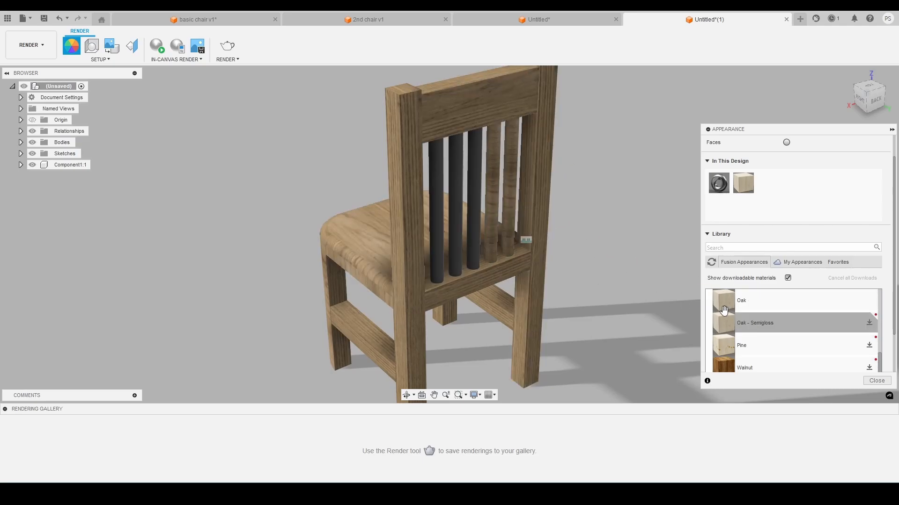
left_click_drag(723, 300, 469, 203)
left_click_drag(469, 203, 469, 203)
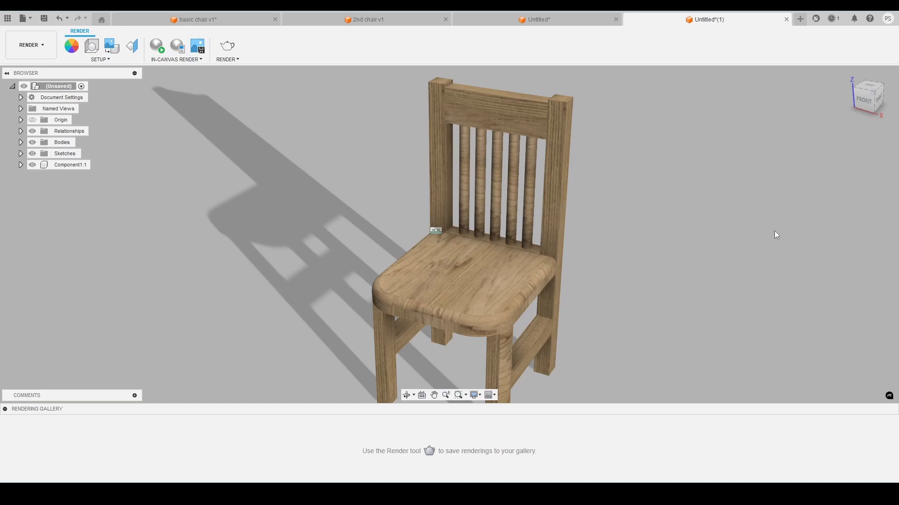
- Hide the Rigid 1 joint and the whole Joints folder under Relationships
scroll(775, 234, "down", 3)
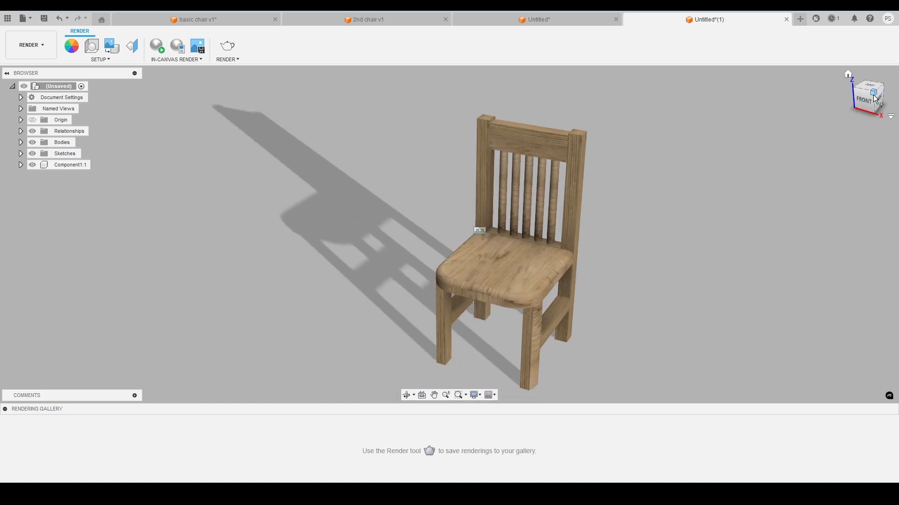
mouse_move(878, 98)
left_mouse_down()
mouse_move(872, 87)
mouse_move(870, 96)
left_mouse_up()
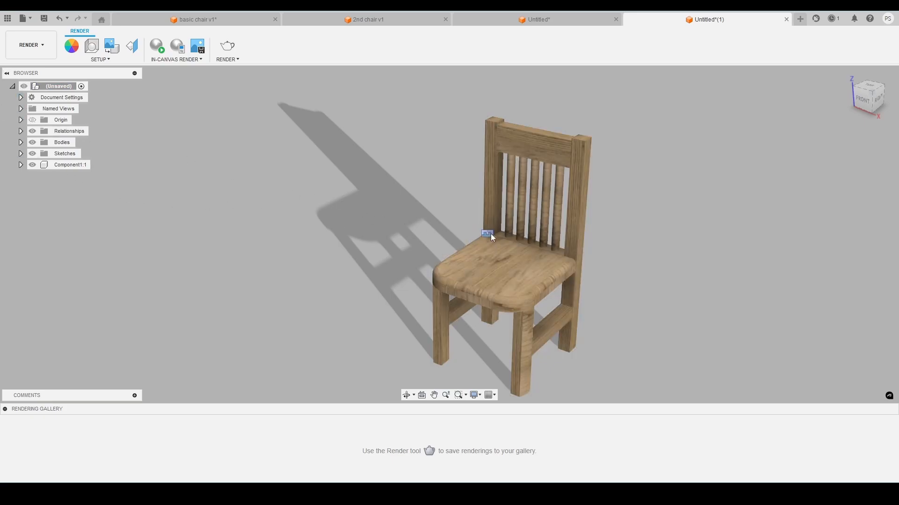
scroll(489, 234, "up", 2)
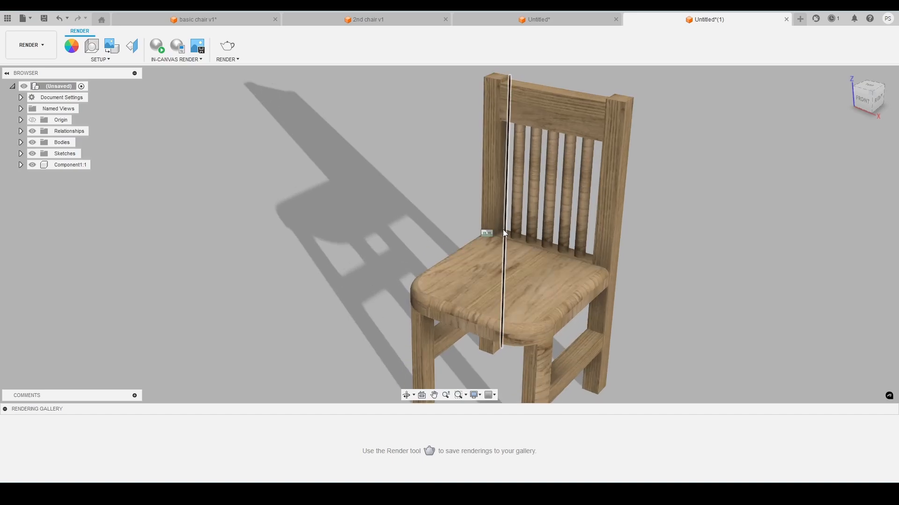
left_click(21, 131)
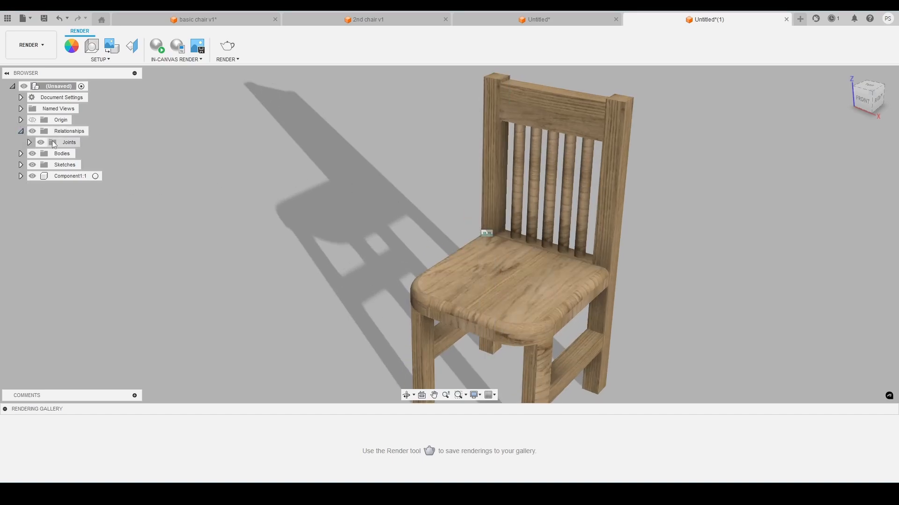
left_click(29, 142)
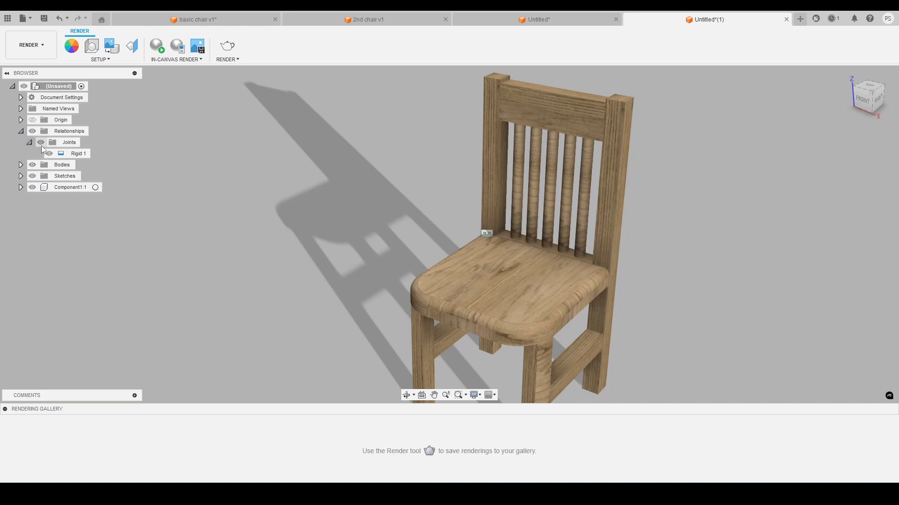
left_click(40, 142)
left_click(41, 143)
left_click(49, 154)
scroll(154, 192, "down", 2)
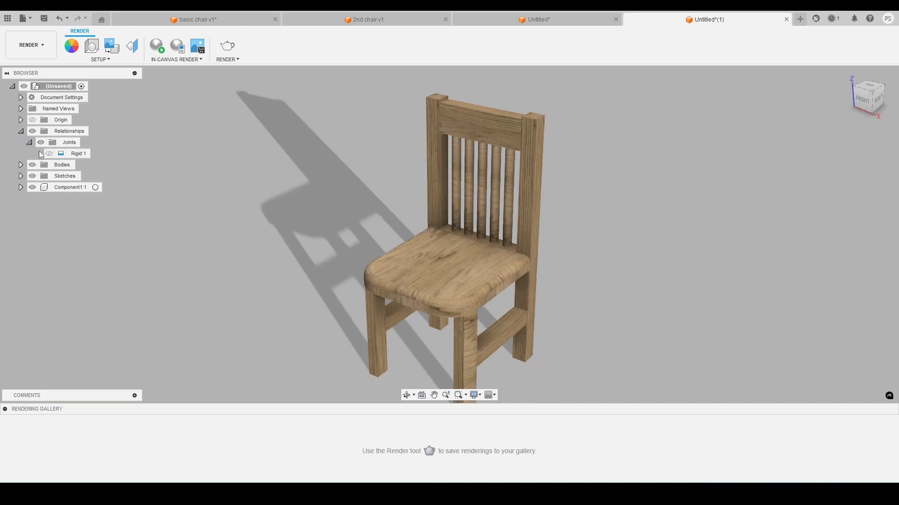
left_click(28, 143)
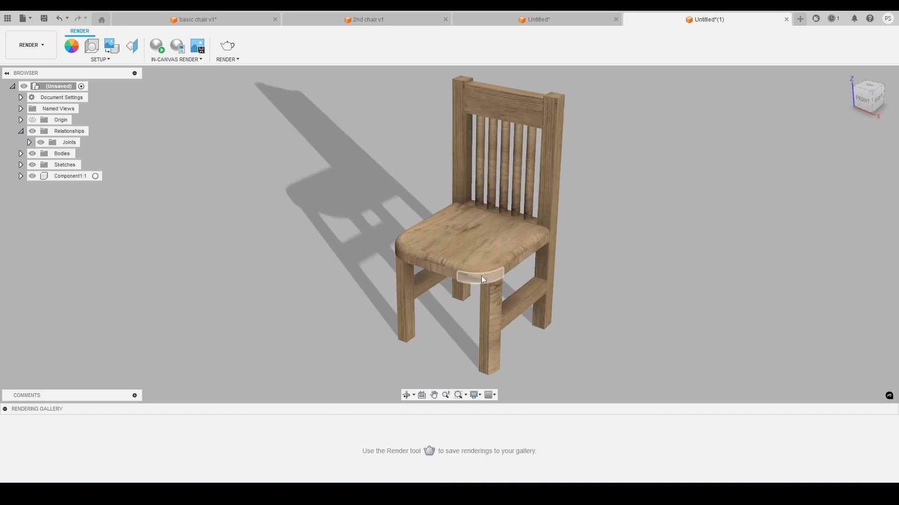
left_click(41, 143)
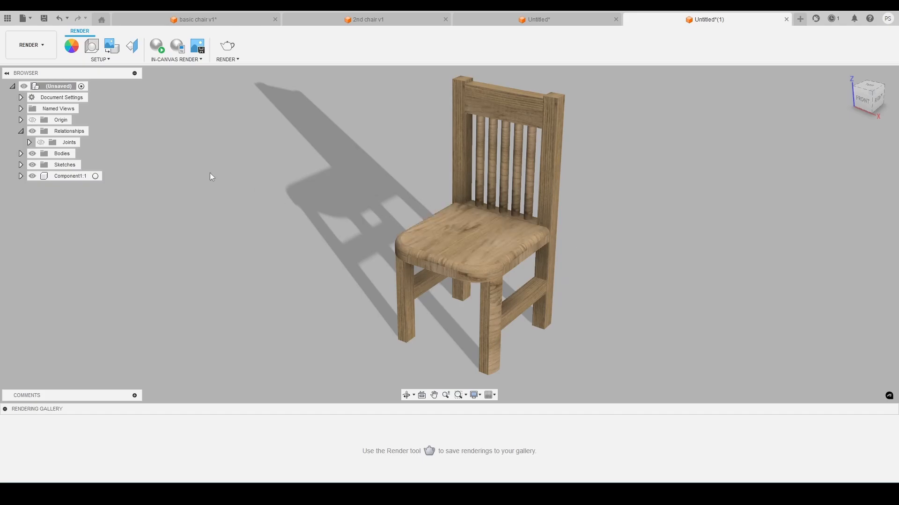
- Return to the Design workspace and frame the whole finished chair from the upper front-right corner
left_click(33, 55)
left_click(39, 66)
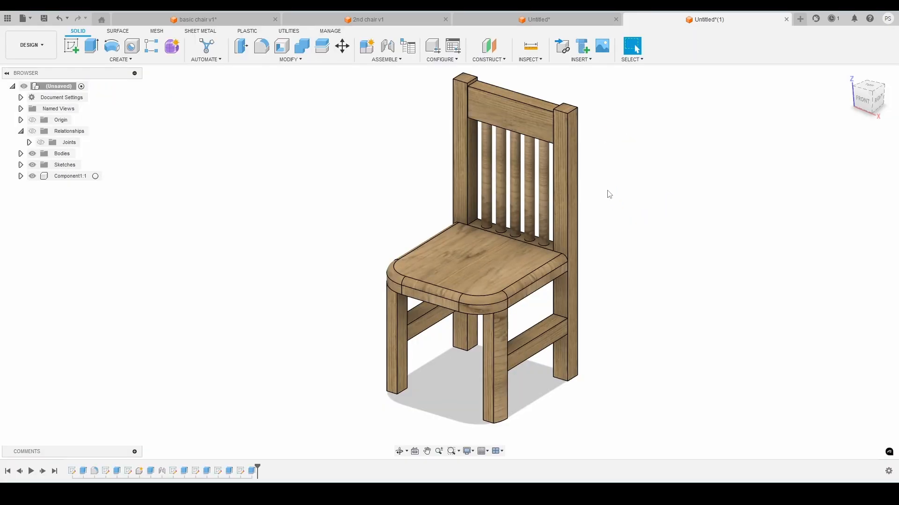
left_click_drag(861, 99, 848, 88)
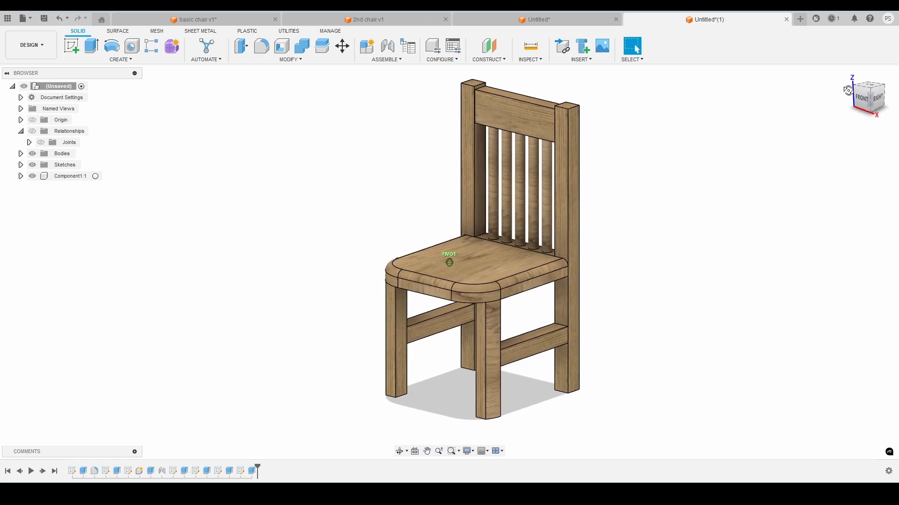
scroll(788, 191, "down", 2)
scroll(746, 195, "down", 2)
scroll(774, 114, "up", 3)
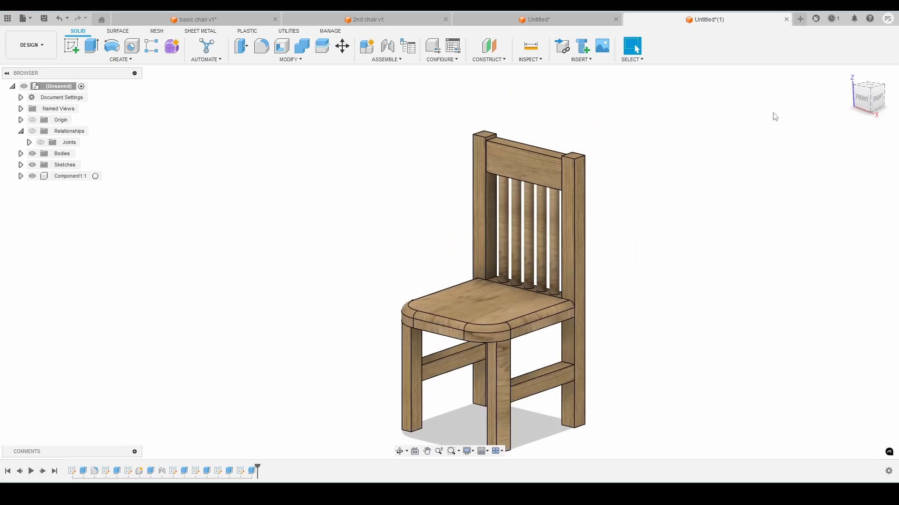
left_click_drag(859, 94, 861, 107)
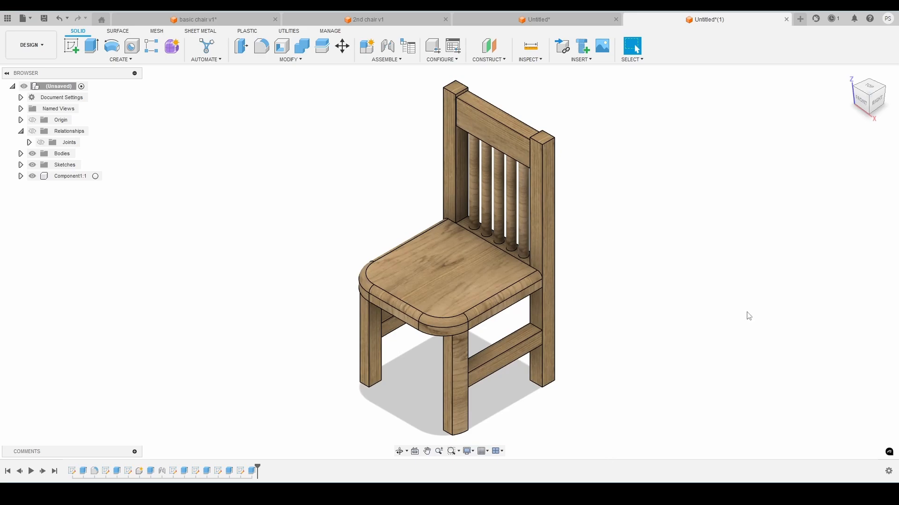